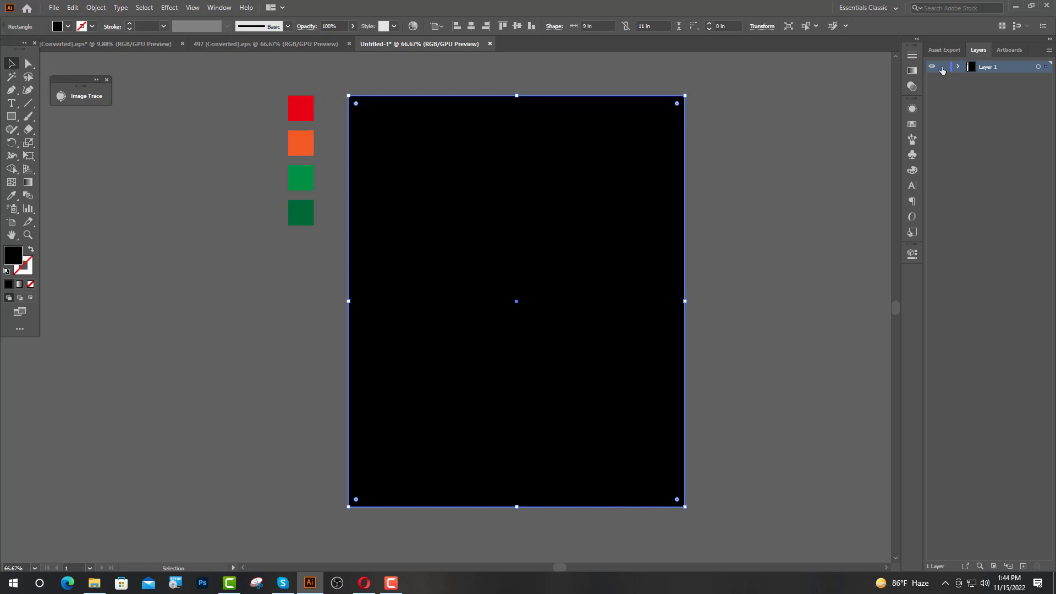
Lock the black background rectangle and place two vertical guides on the artboard at about 1.6 in and 7.4 in.
click(958, 67)
click(943, 78)
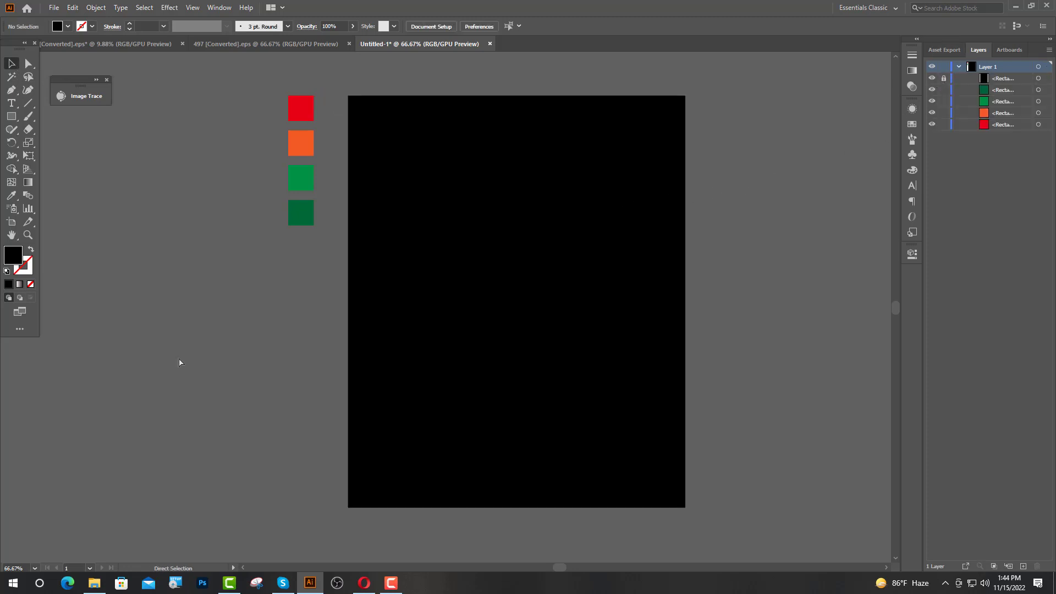
key(ctrl+r)
drag(4, 422, 628, 449)
shift+click(628, 449)
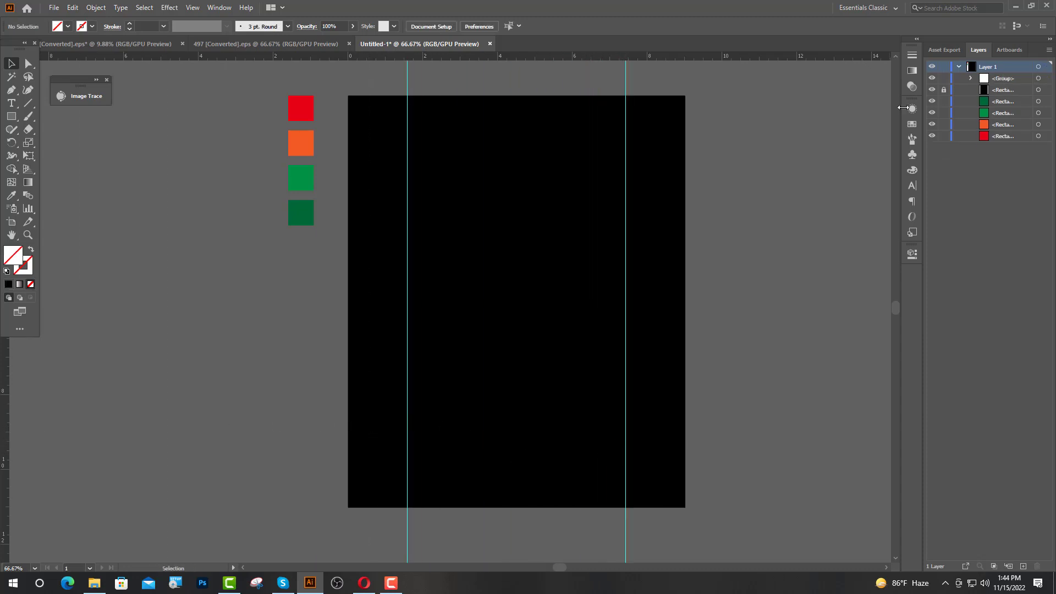
Start a point text line at the left guide near the artboard's upper edge with the Abstract Groovy font and white fill.
key(ctrl+1)
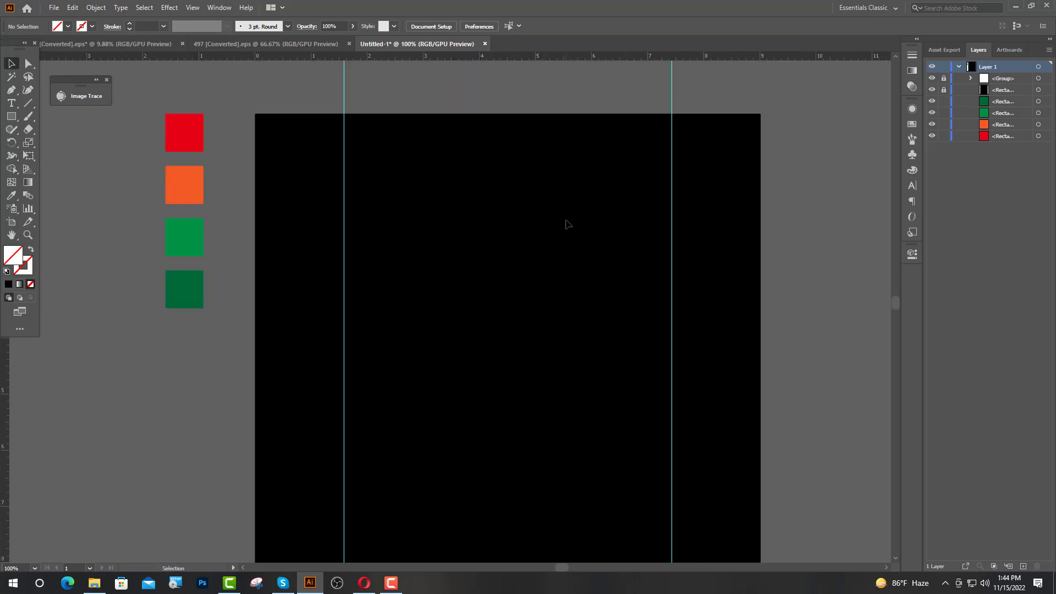
click(10, 105)
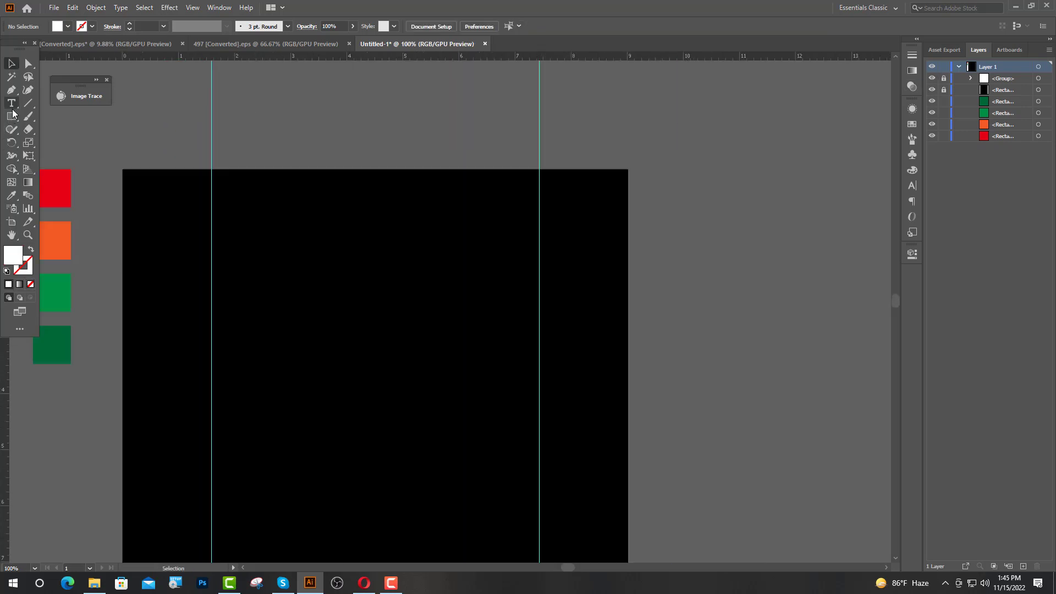
click(12, 106)
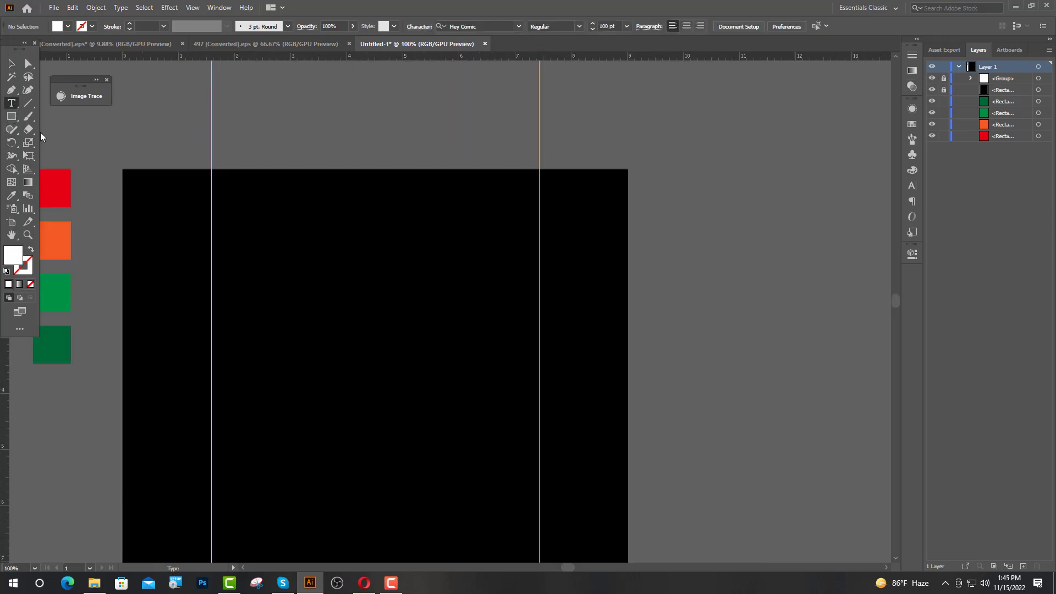
click(213, 260)
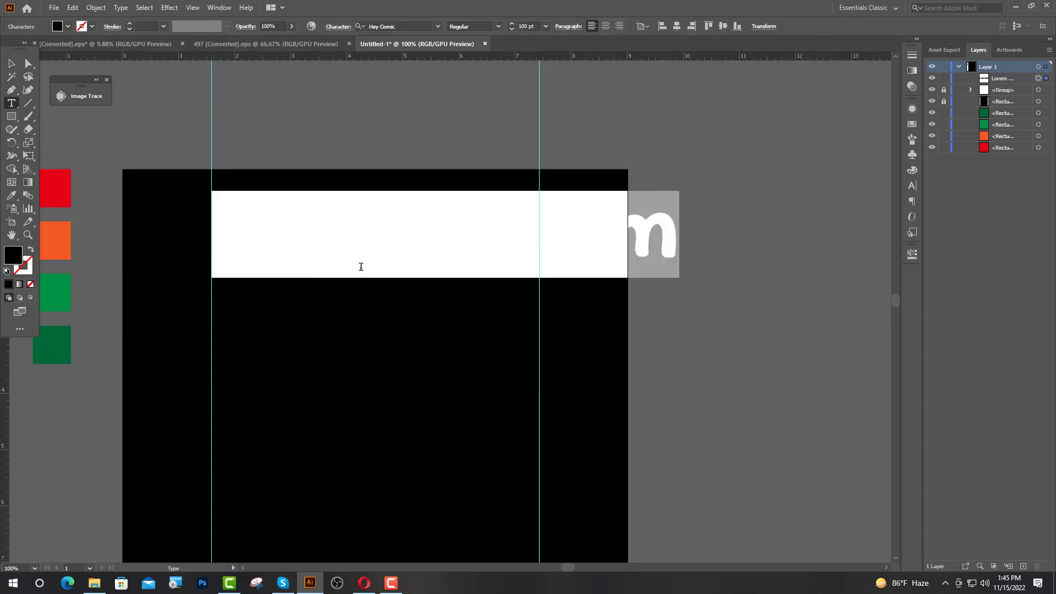
click(440, 27)
click(512, 81)
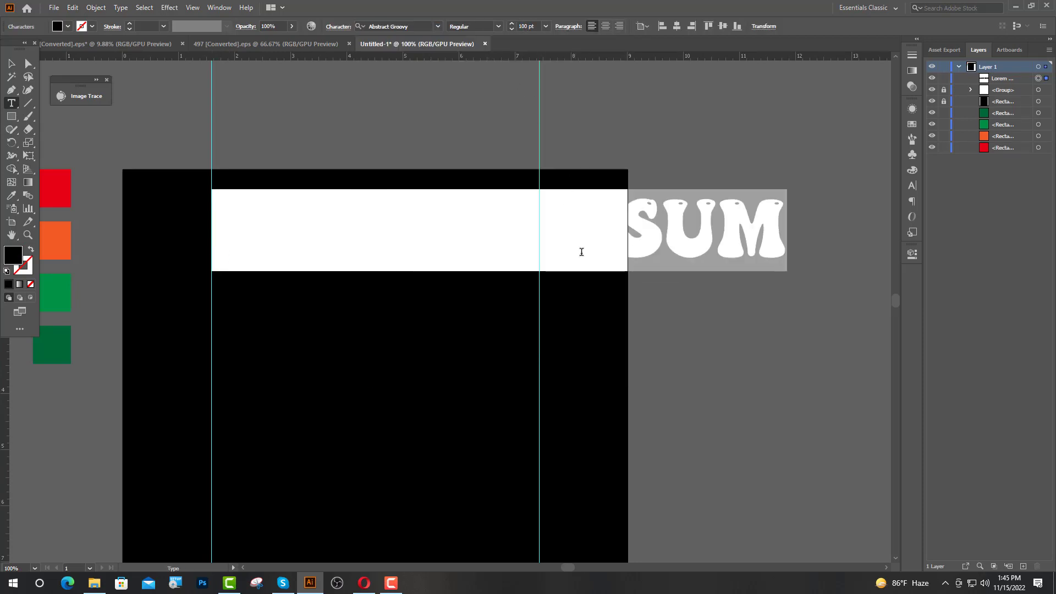
click(65, 27)
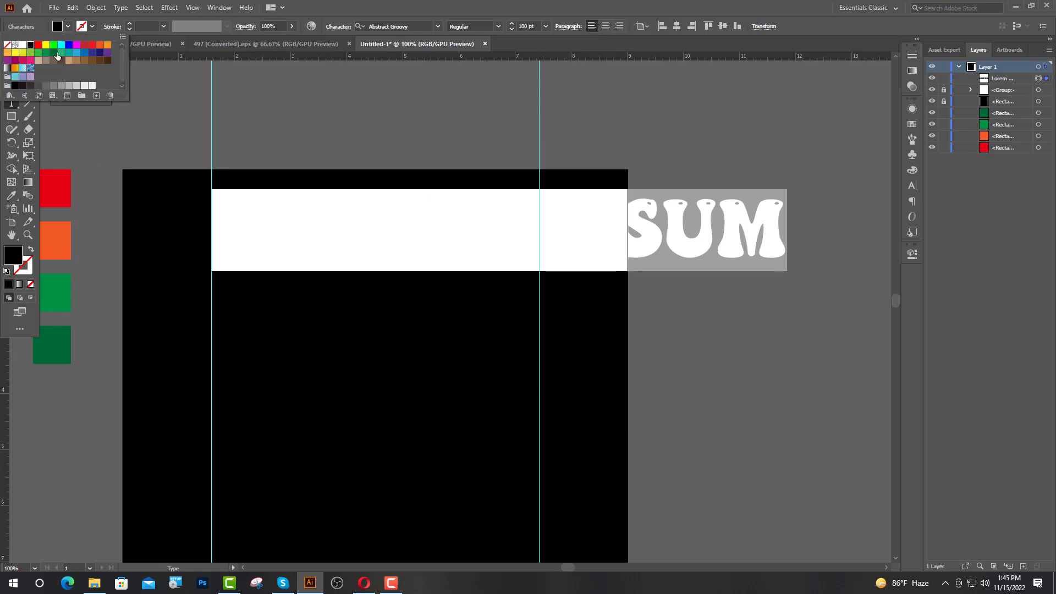
click(23, 45)
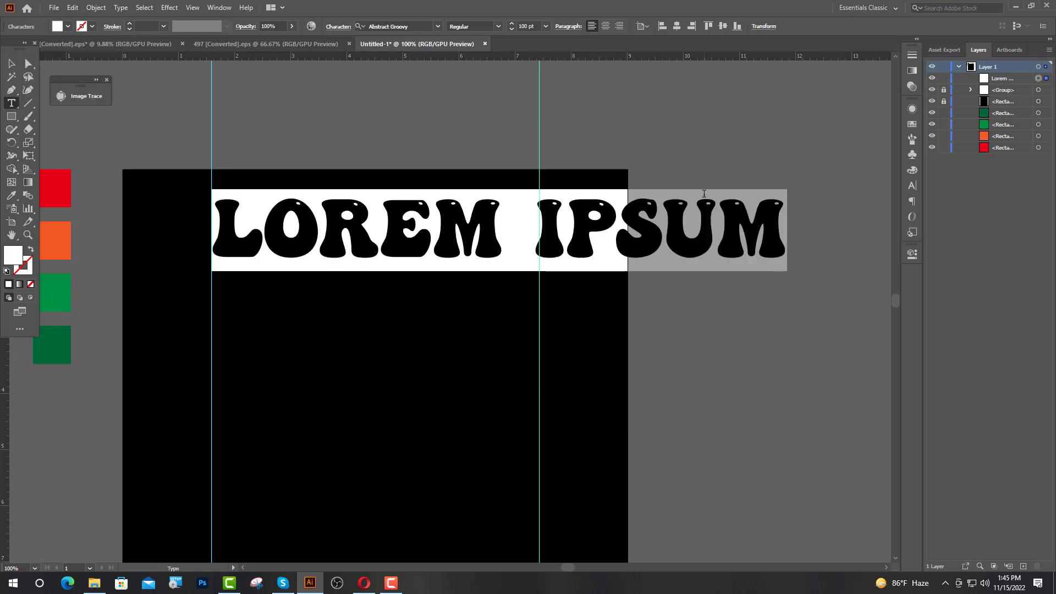
Enter "THERE IS NO" as the headline text and convert it to outlines.
text(THERE IS)
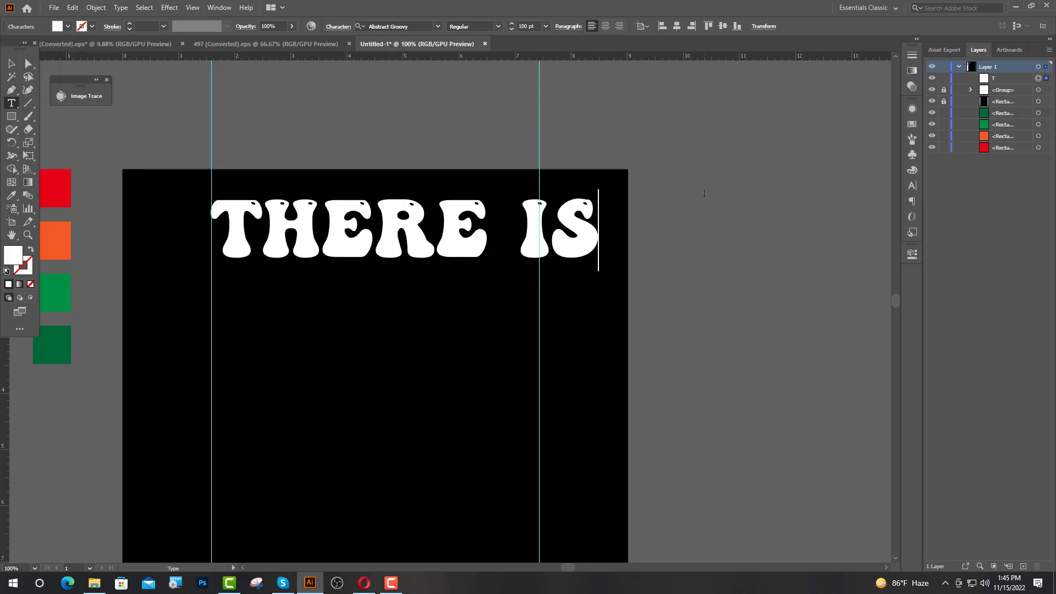
text( NO)
key(Escape)
right_click(330, 235)
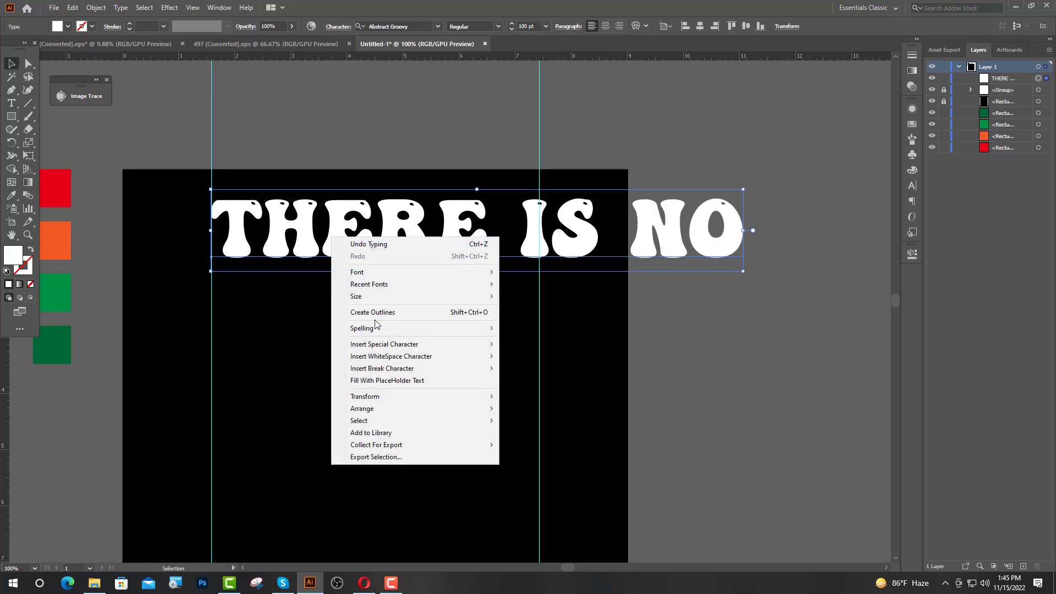
click(380, 318)
Scale the outlined THERE IS NO headline so that its T and O edges meet the left and right guides exactly.
drag(742, 228, 532, 205)
scroll(541, 234, up, 6)
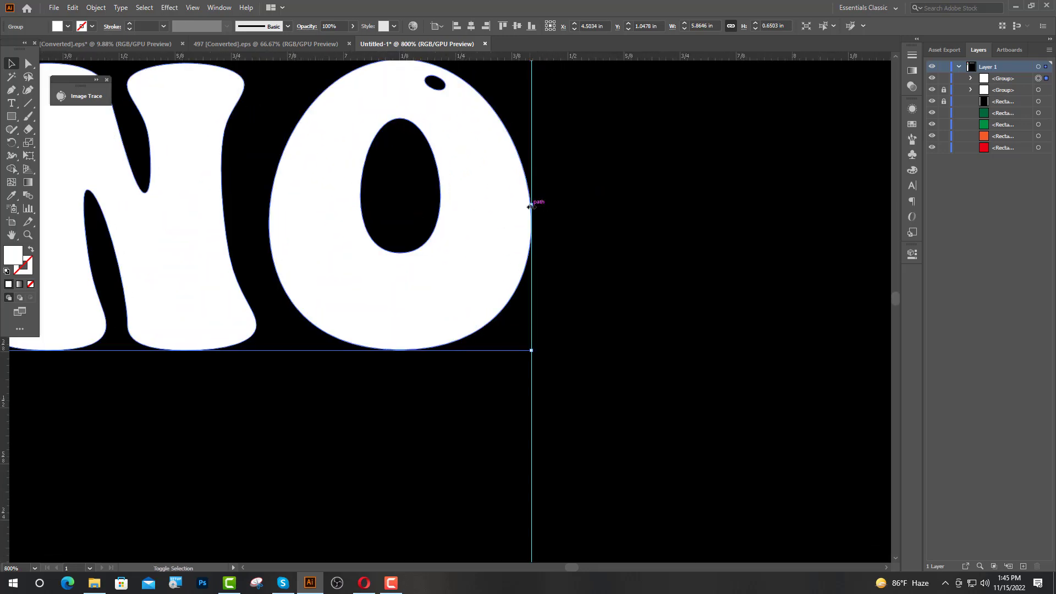
click(695, 264)
scroll(684, 266, down, 5)
scroll(163, 245, up, 6)
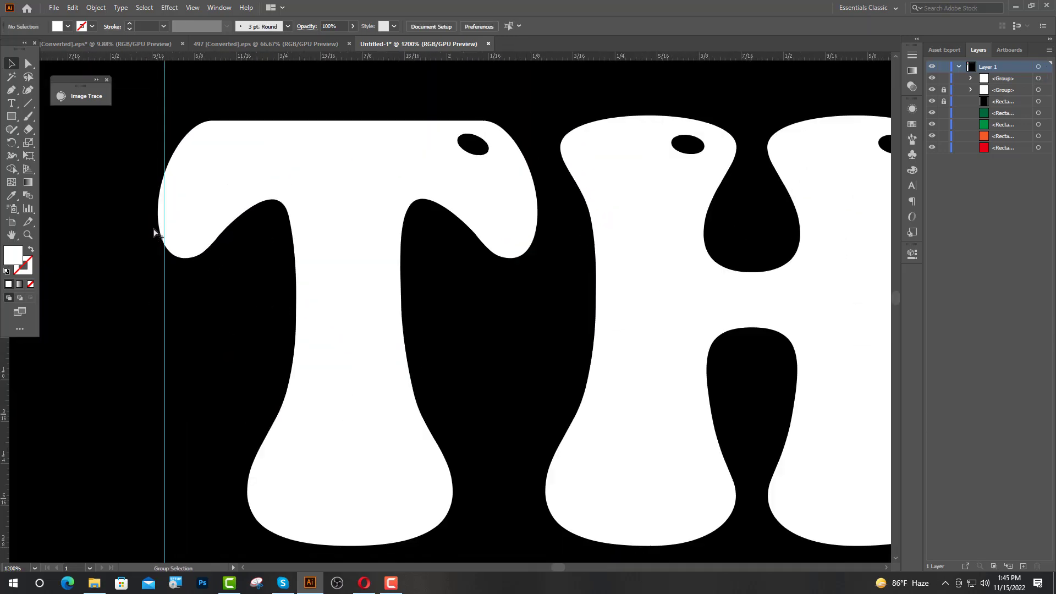
click(166, 231)
drag(158, 328, 164, 328)
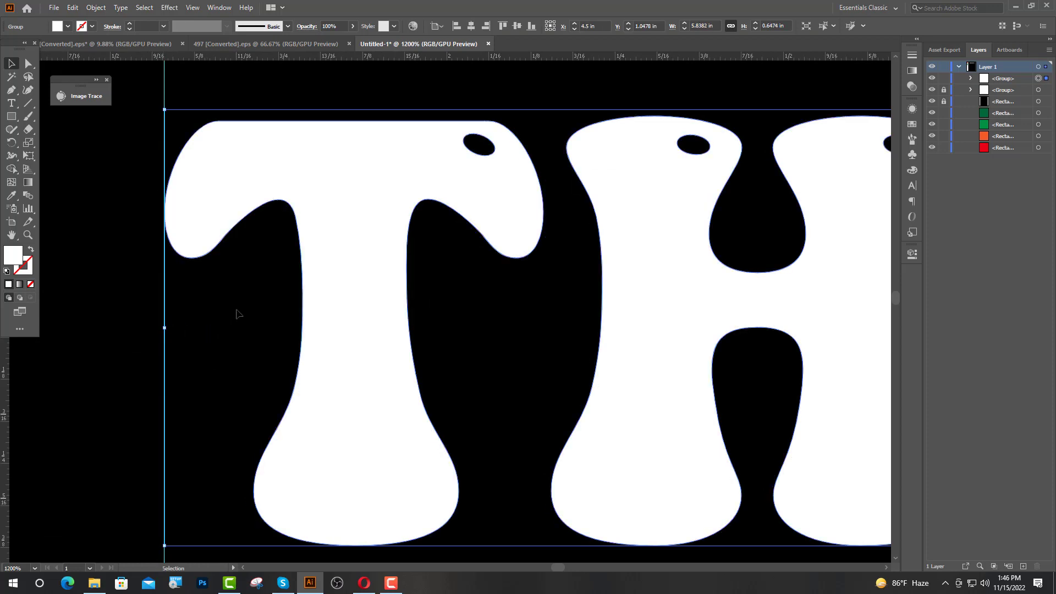
click(237, 314)
Move the THERE IS NO headline slightly lower on the artboard, keeping it between the guides.
scroll(182, 330, down, 6)
scroll(321, 271, down, 3)
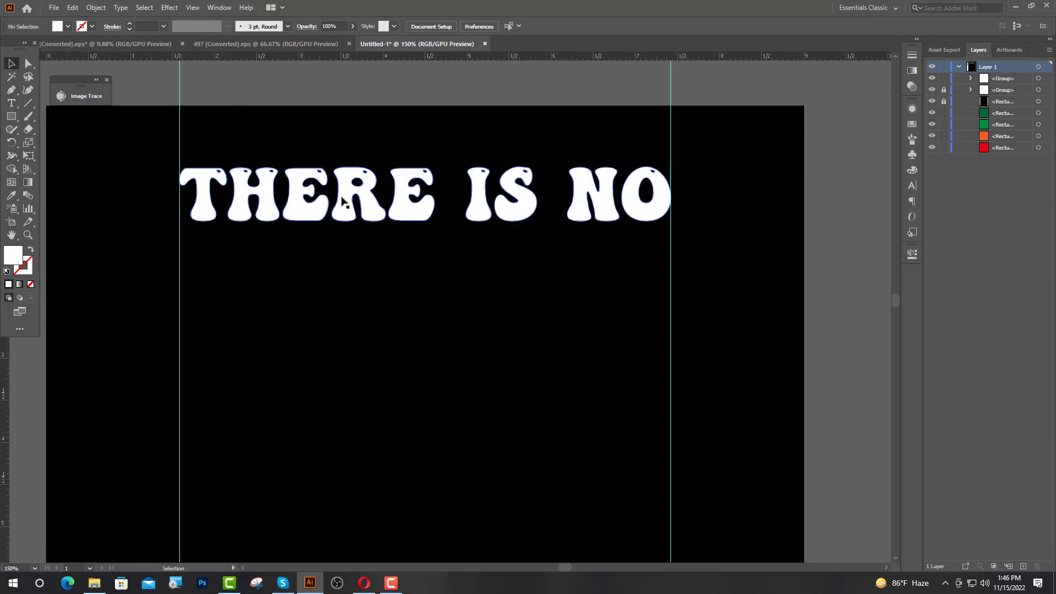
drag(342, 205, 353, 238)
click(387, 316)
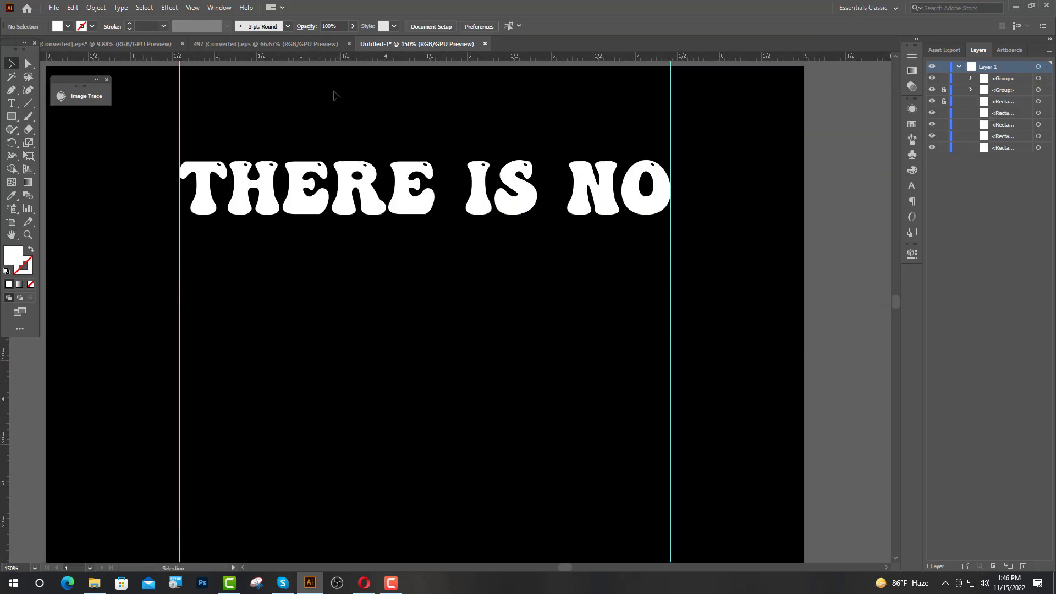
Copy the red apple artwork from the other open document and paste it into the Untitled-1 document.
click(114, 44)
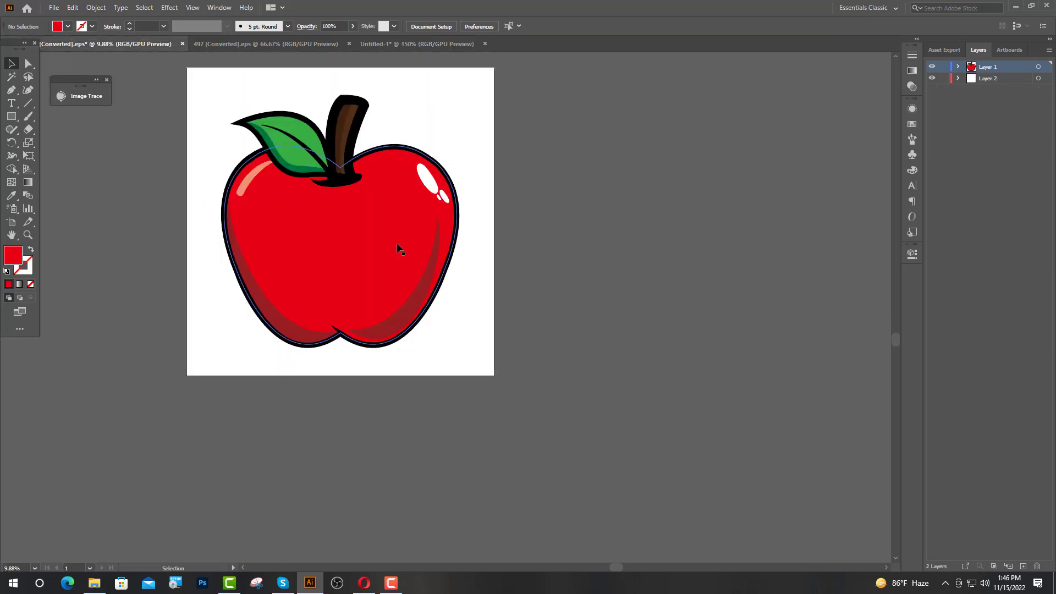
drag(384, 265, 274, 342)
scroll(341, 341, down, 3)
scroll(341, 341, down, 5)
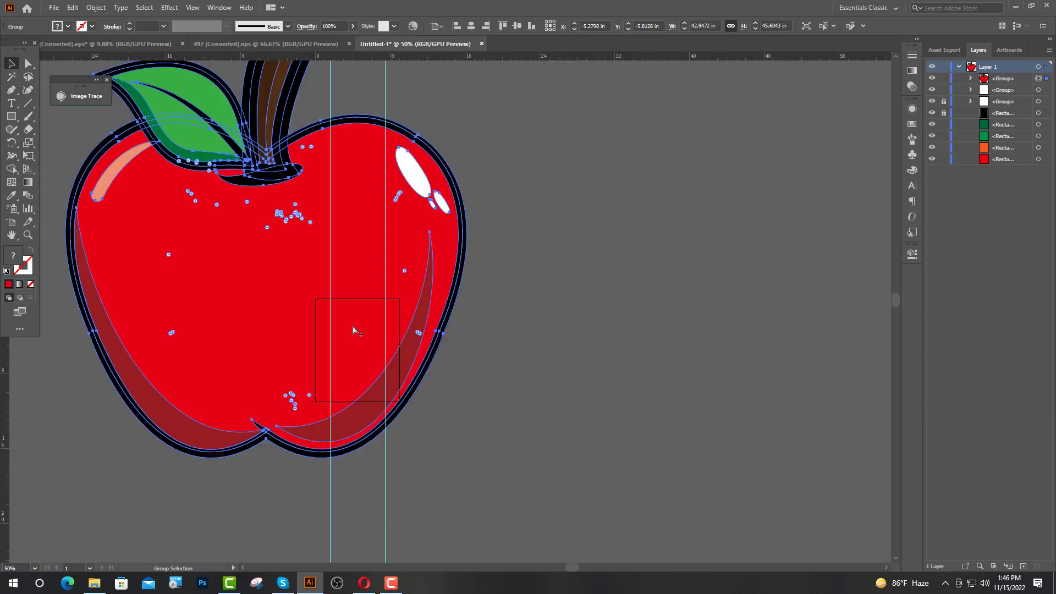
Scale the apple down to about 1.25 in wide and place it below THERE IS NO against the left guide.
drag(315, 179, 314, 272)
scroll(323, 300, up, 6)
drag(270, 232, 522, 534)
scroll(415, 395, down, 3)
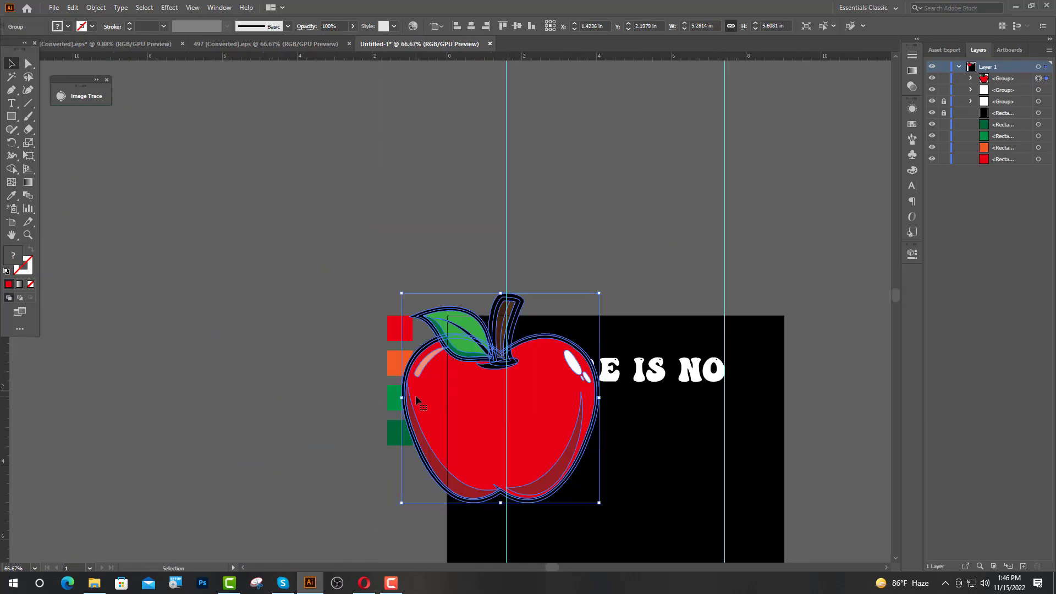
scroll(476, 225, up, 1)
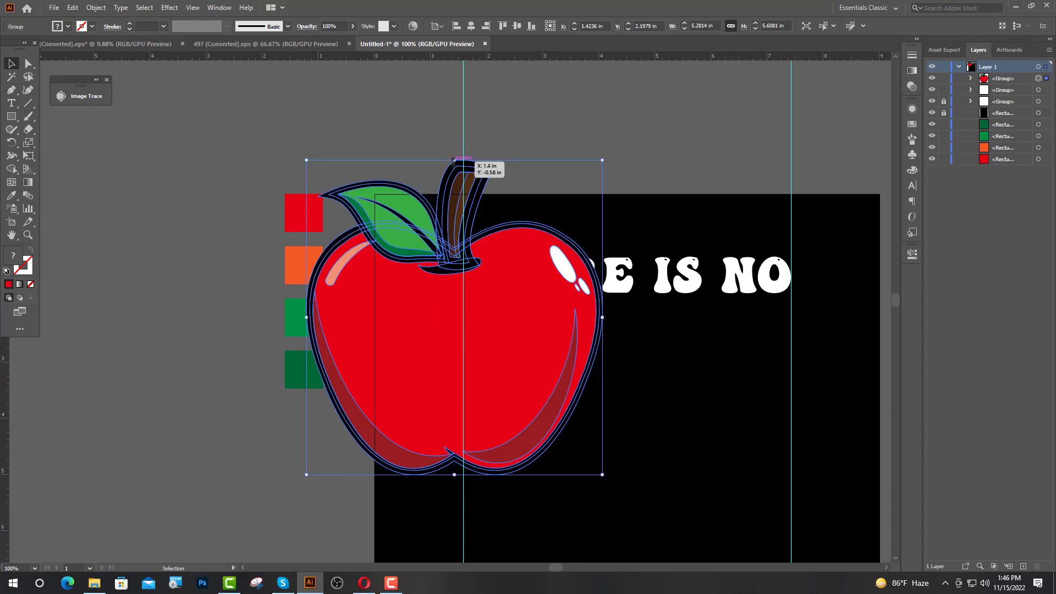
drag(455, 160, 450, 258)
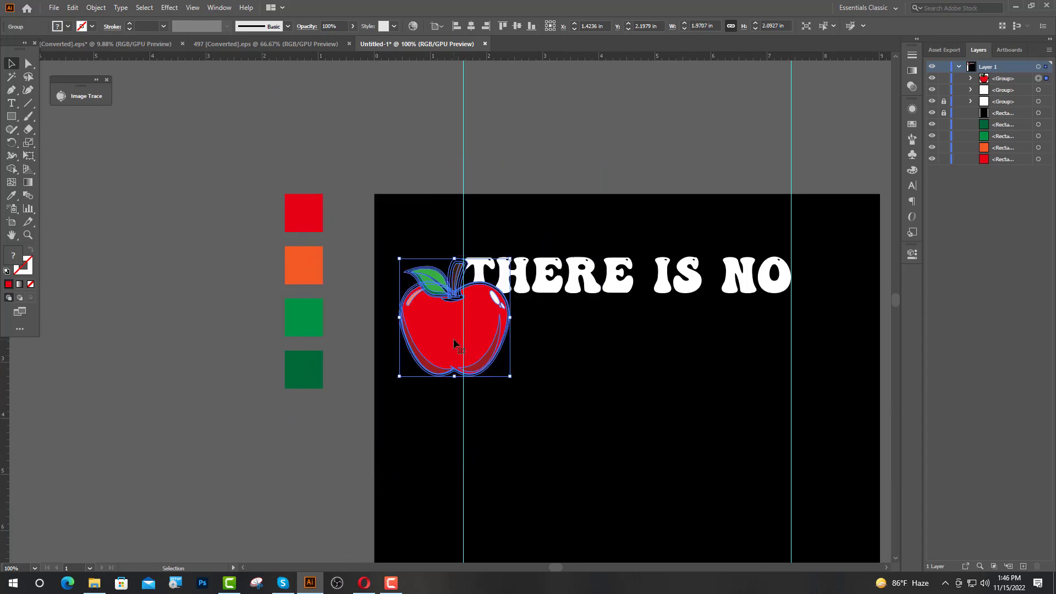
drag(453, 338, 510, 406)
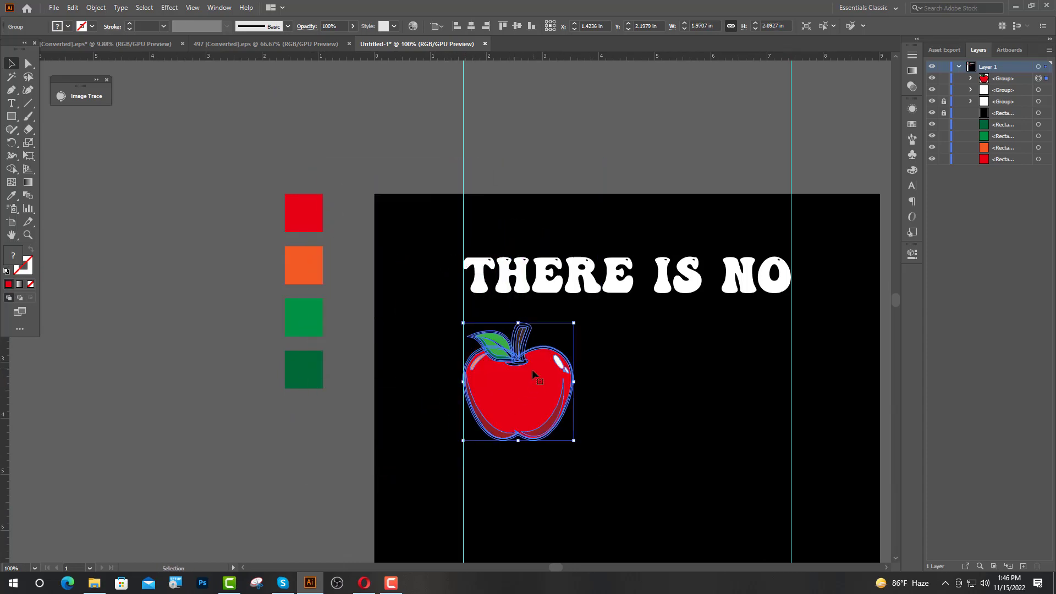
drag(518, 322, 523, 345)
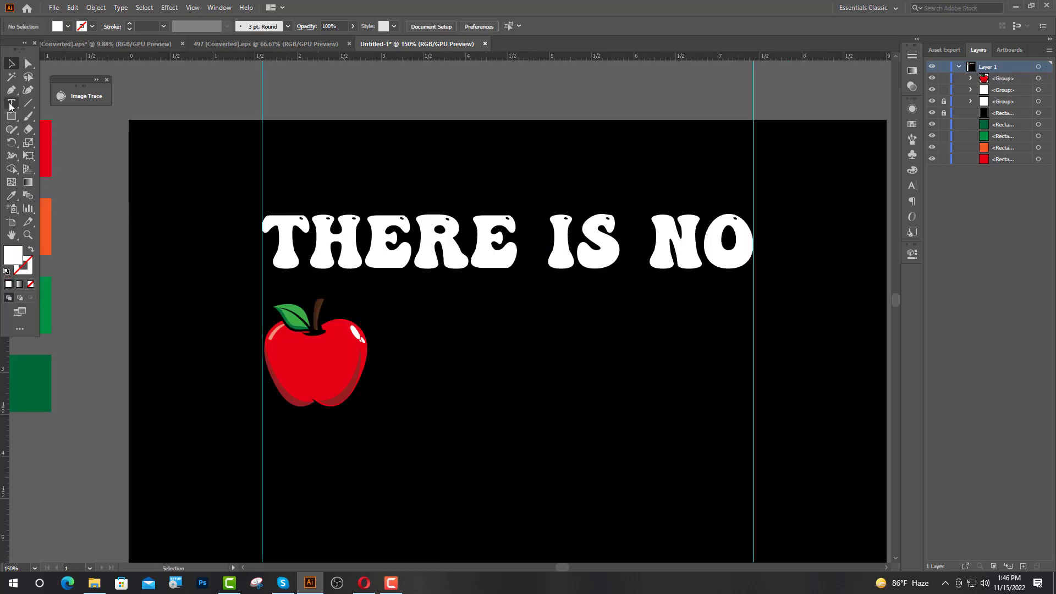
Start a new text line to the right of the apple in the Hey Comic font, filled with the red sampled from the color squares.
click(11, 103)
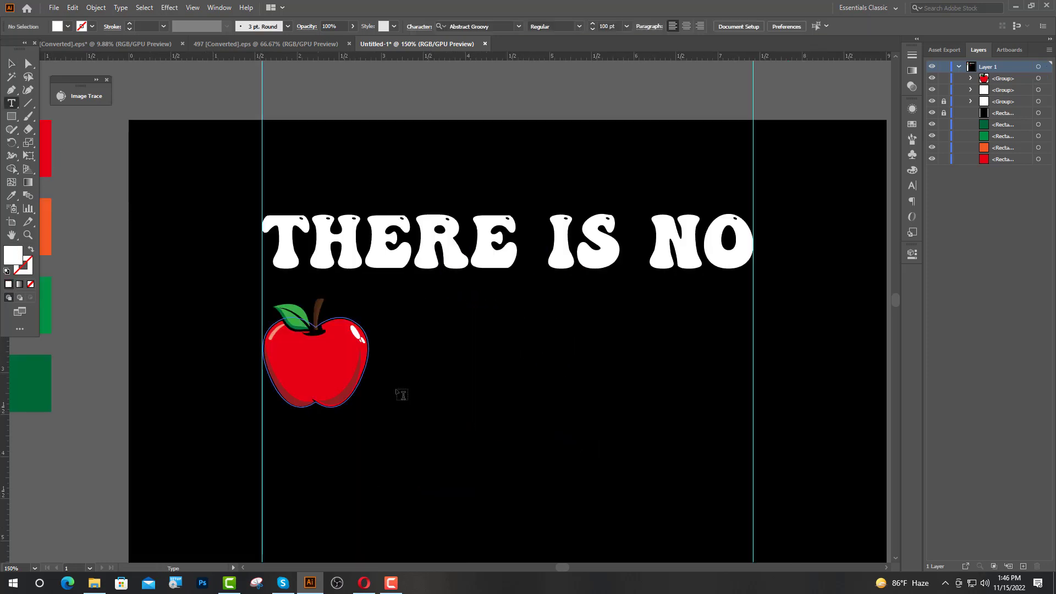
click(402, 347)
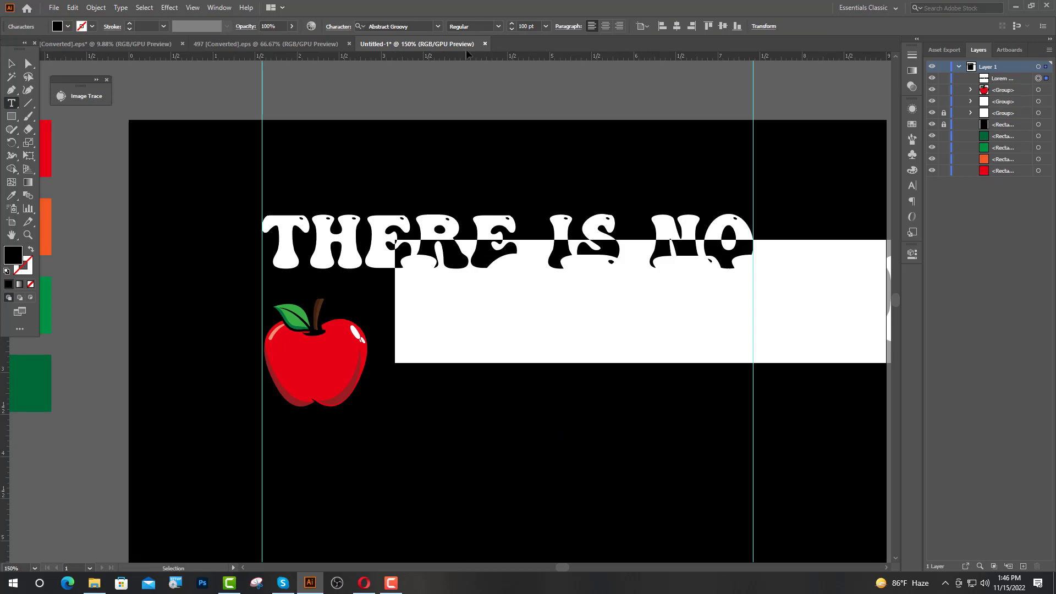
click(437, 26)
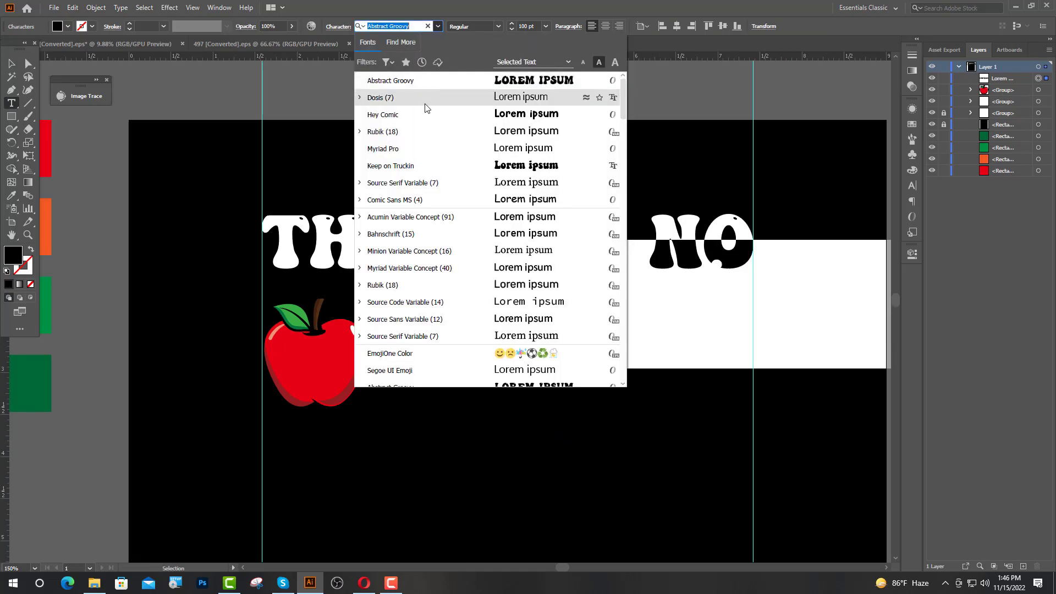
click(426, 111)
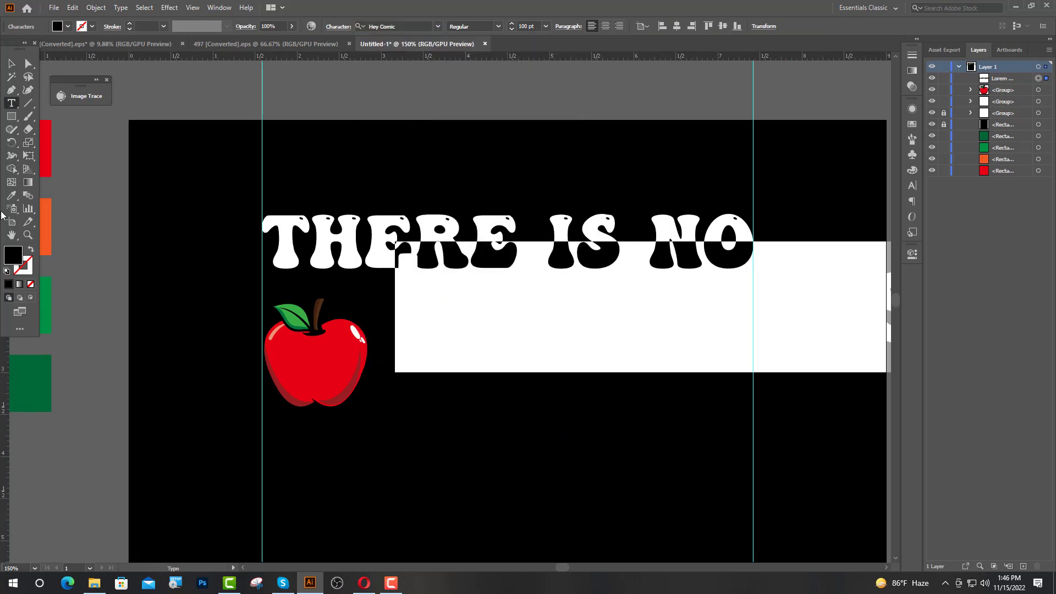
click(12, 195)
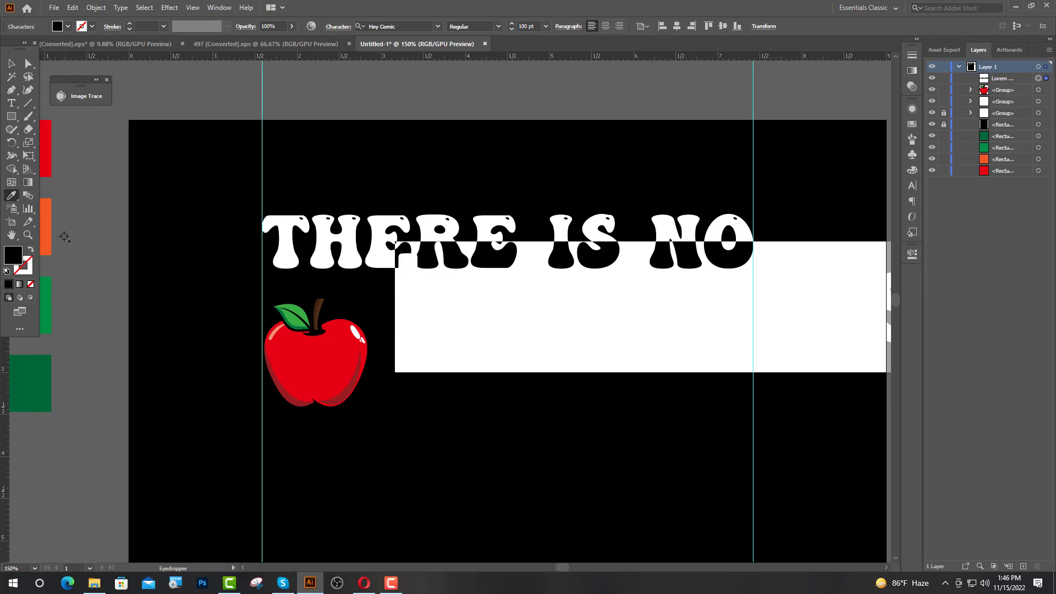
click(43, 170)
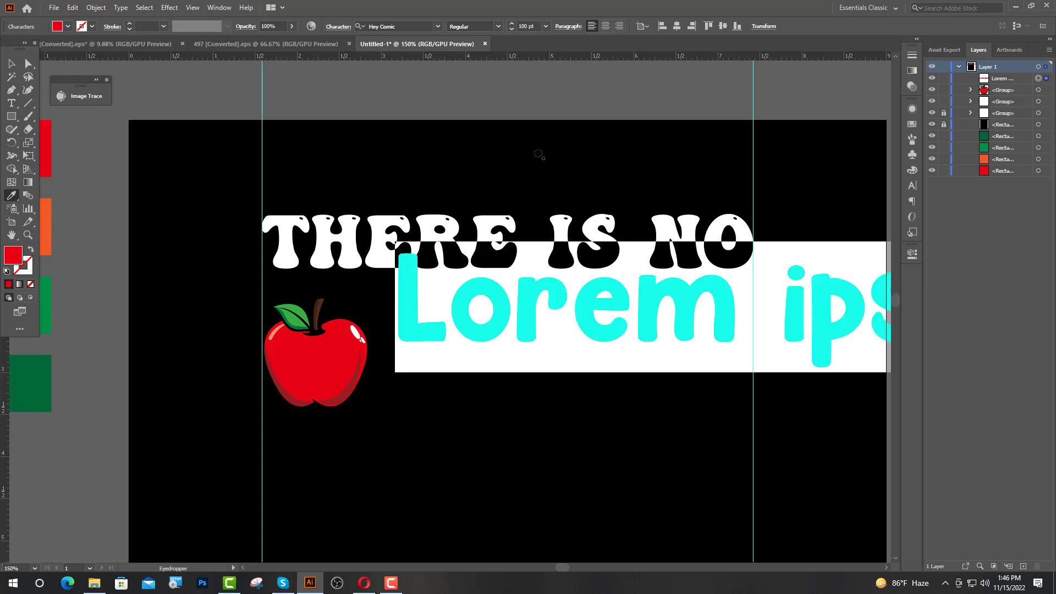
Enter "DIET" and enlarge and position it beside the apple, below the headline.
text(DIET)
key(Escape)
drag(501, 372, 501, 409)
drag(487, 335, 495, 392)
Convert DIET to outlines, center it horizontally on the artboard and move it slightly closer to the headline.
right_click(495, 393)
click(544, 237)
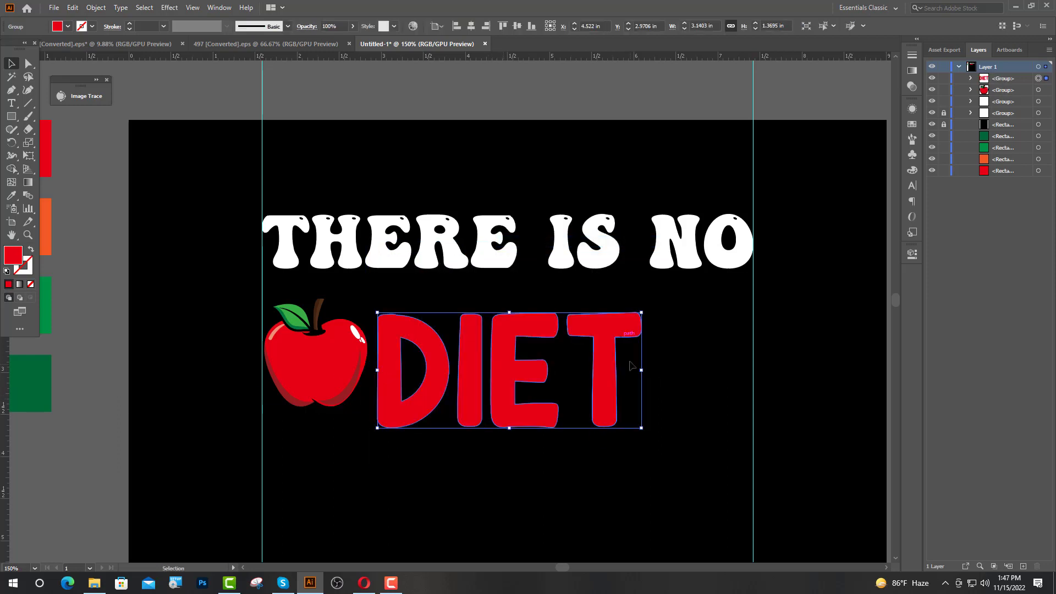
click(472, 26)
click(498, 290)
drag(474, 390, 477, 381)
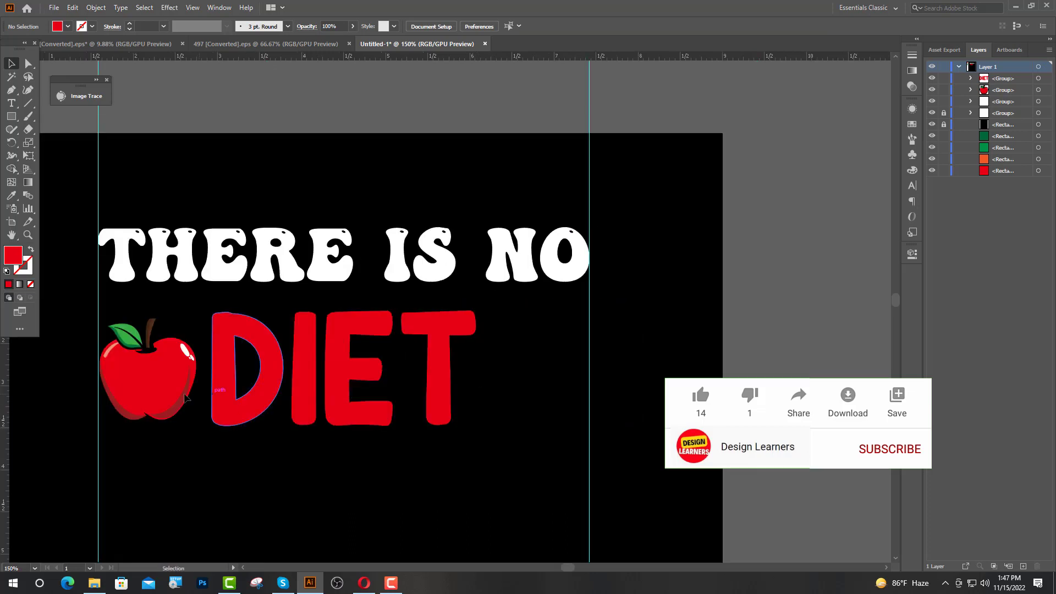
Duplicate the apple to the right of DIET, level with the first apple and inside the right guide.
drag(184, 397, 532, 399)
click(480, 298)
Draw a wavy Pen path across the upper part of DIET, from just before the D to the right apple.
click(12, 90)
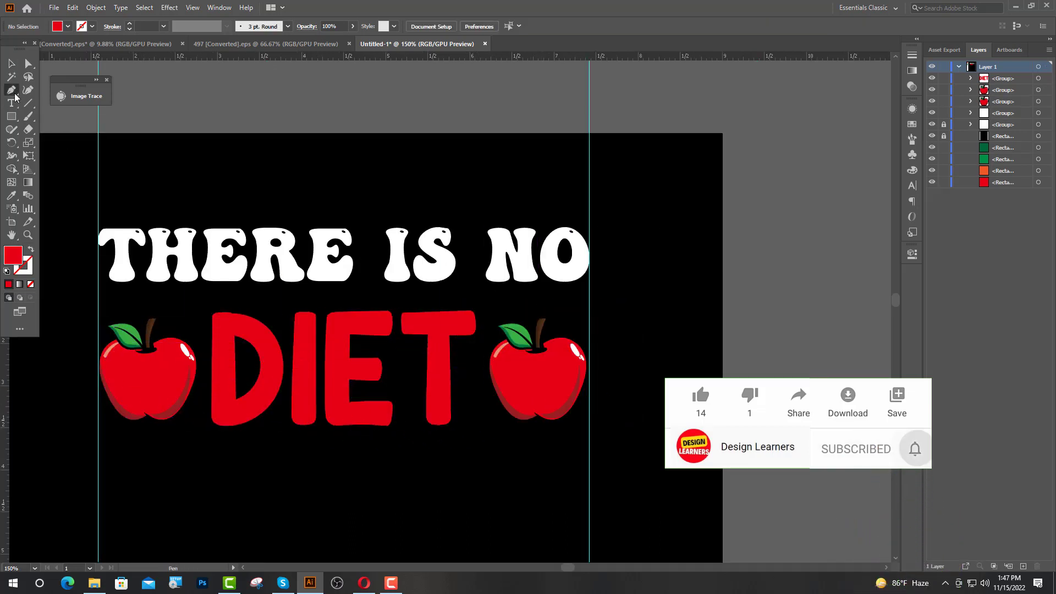
drag(205, 339, 388, 336)
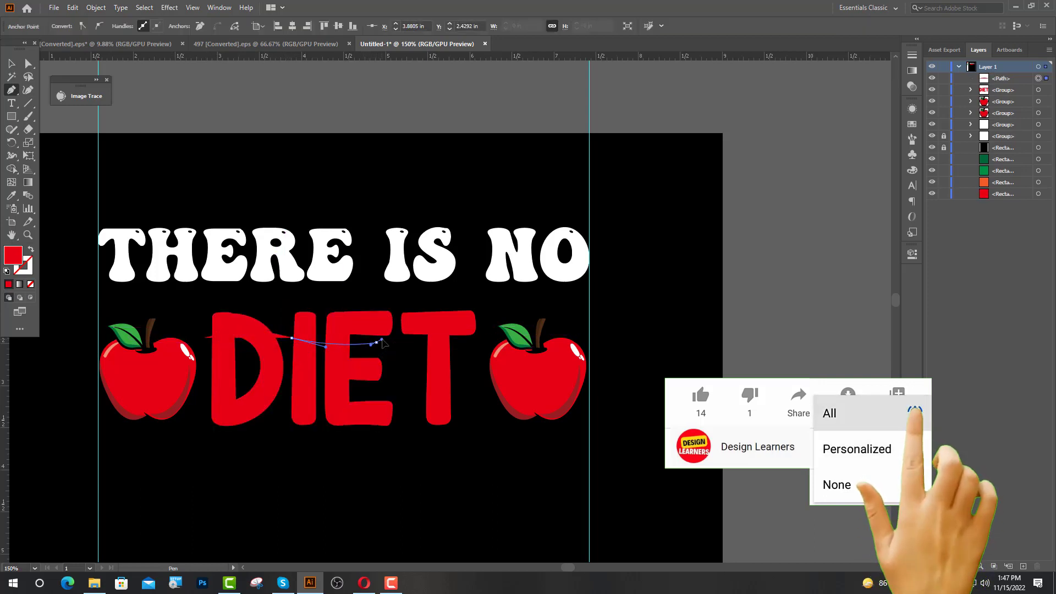
drag(457, 345, 480, 357)
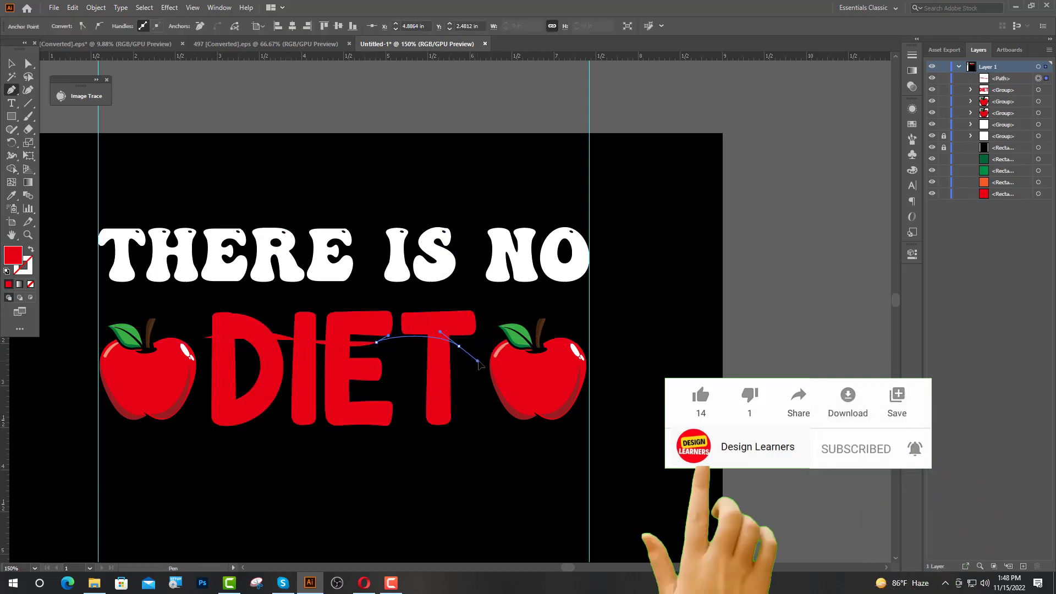
click(499, 340)
key(v)
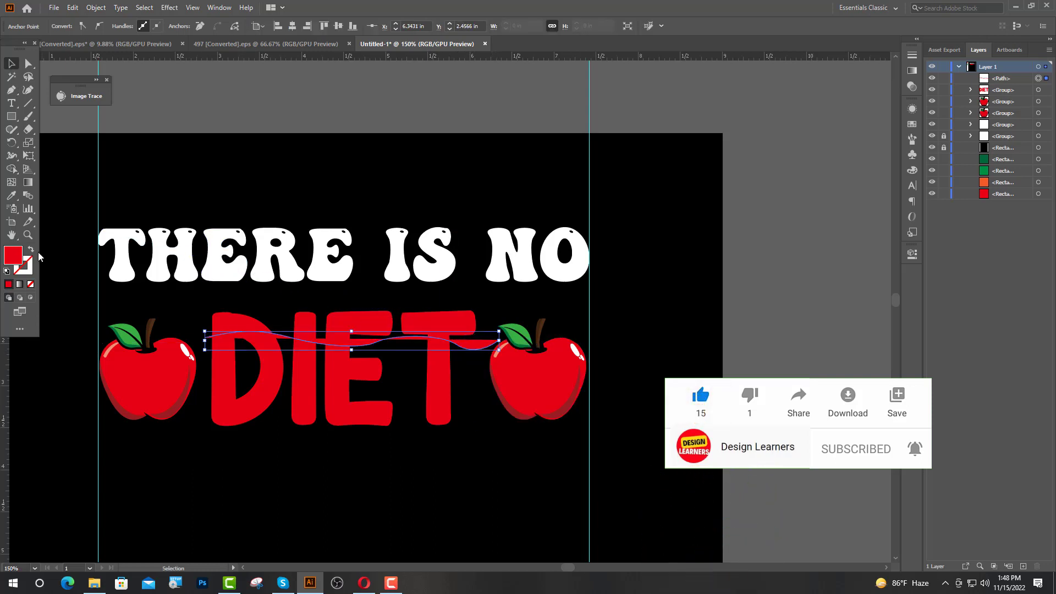
Give the wavy path an orange stroke with no fill, using the colour of the orange swatch beside the artboard.
click(29, 251)
click(11, 195)
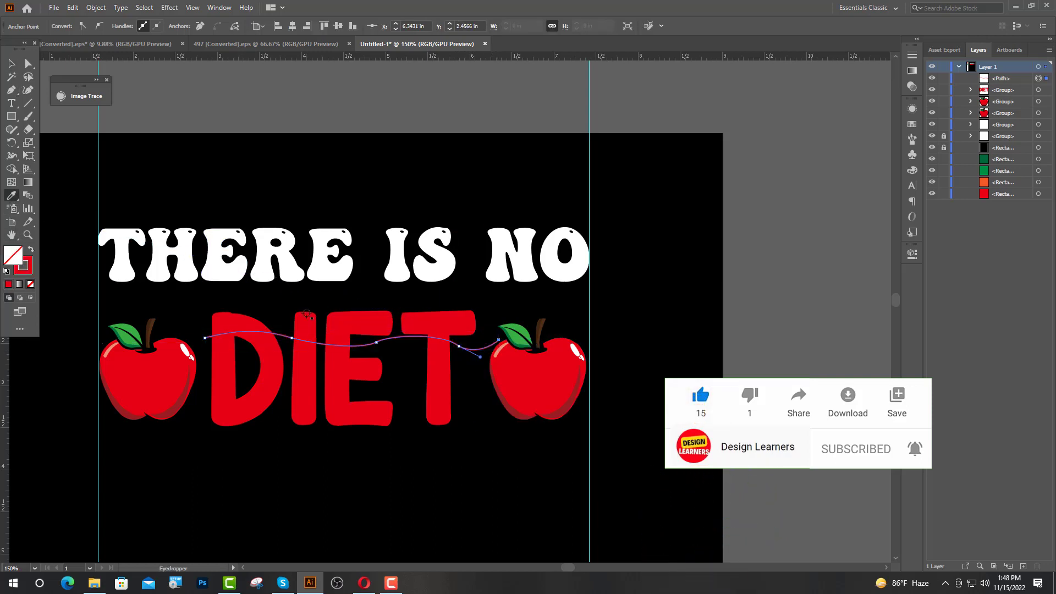
scroll(297, 319, down, 1)
scroll(135, 316, down, 1)
click(57, 283)
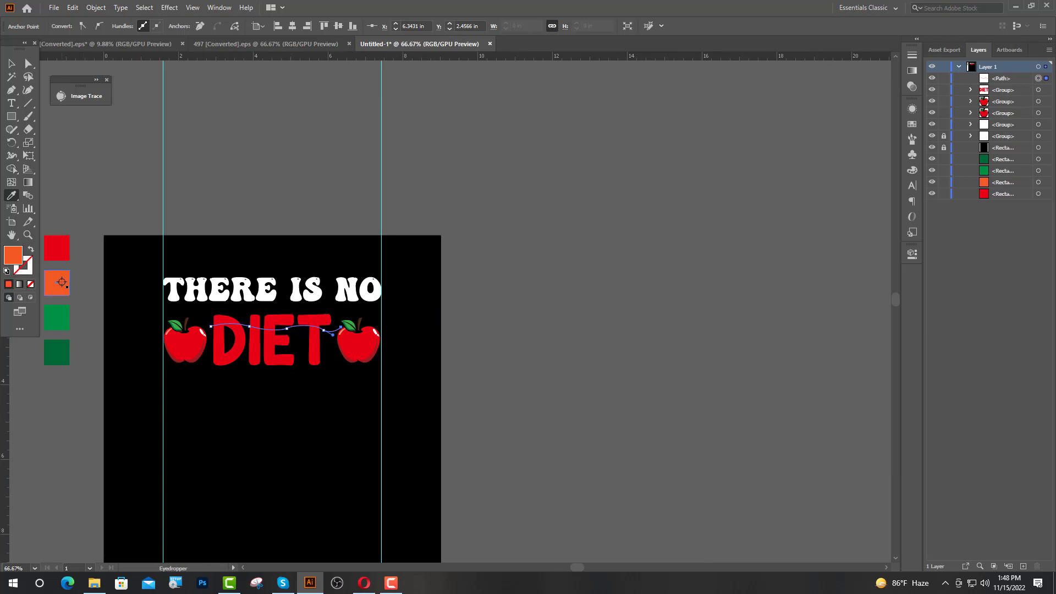
key(v)
click(31, 251)
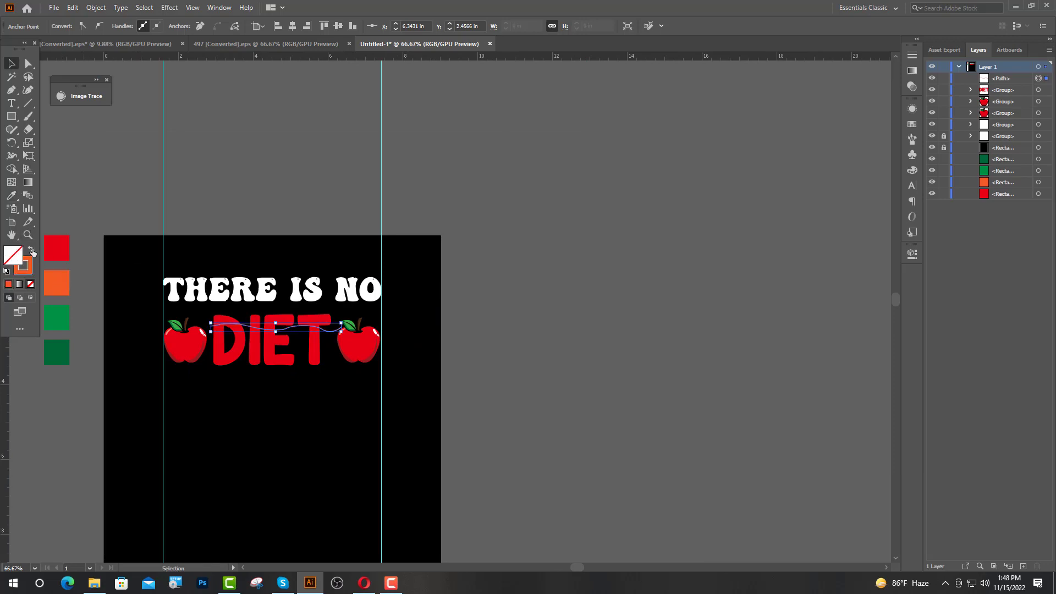
click(265, 201)
Duplicate the orange wavy path three times downward at equal spacing so four waves cross DIET.
scroll(385, 308, up, 4)
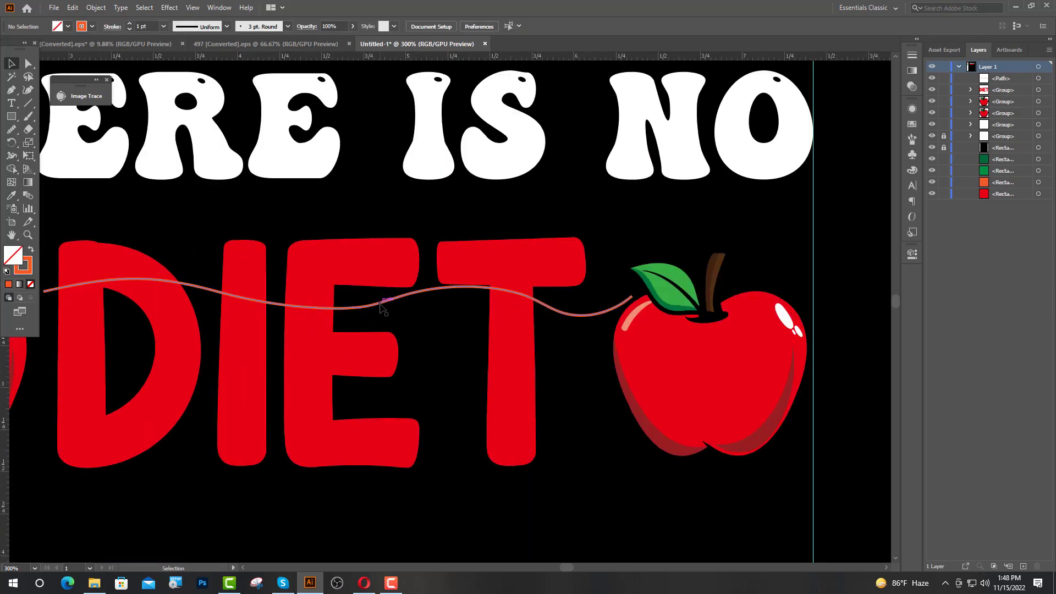
drag(384, 307, 388, 353)
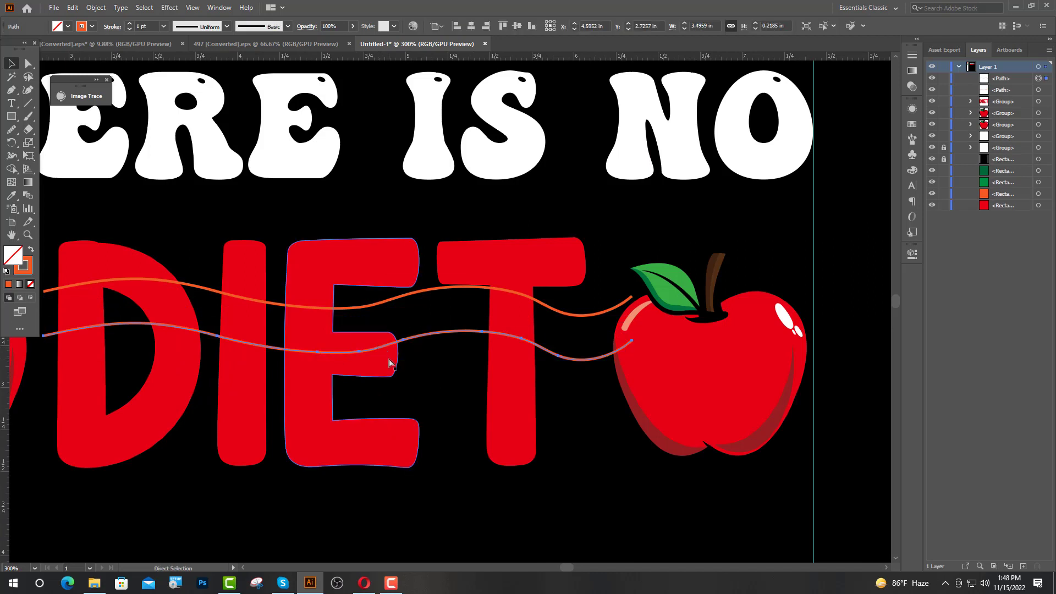
key(ctrl+d)
key(ctrl+d)
Select the four wavy paths together with the DIET lettering and split them with Pathfinder Divide.
mouse_move(426, 282)
mouse_down()
mouse_move(449, 436)
mouse_move(432, 442)
mouse_up()
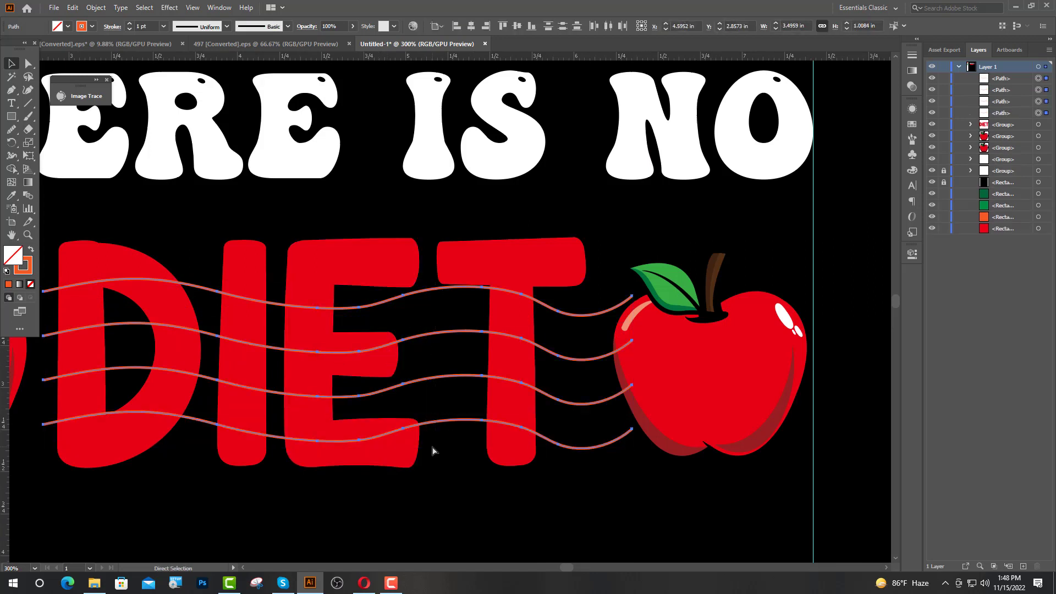
key(ctrl+g)
key(v)
shift+click(376, 256)
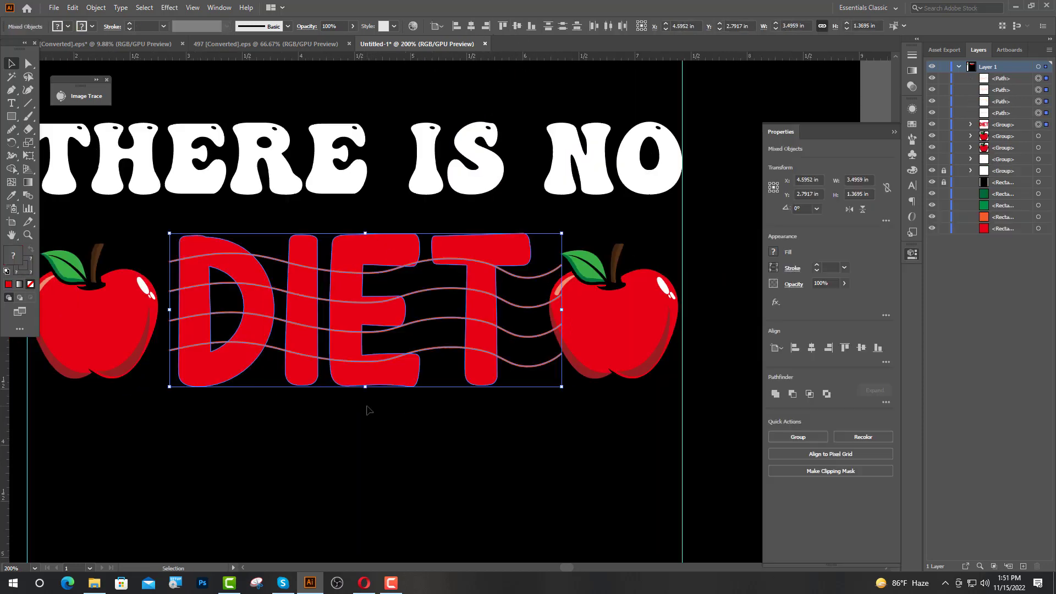
click(885, 403)
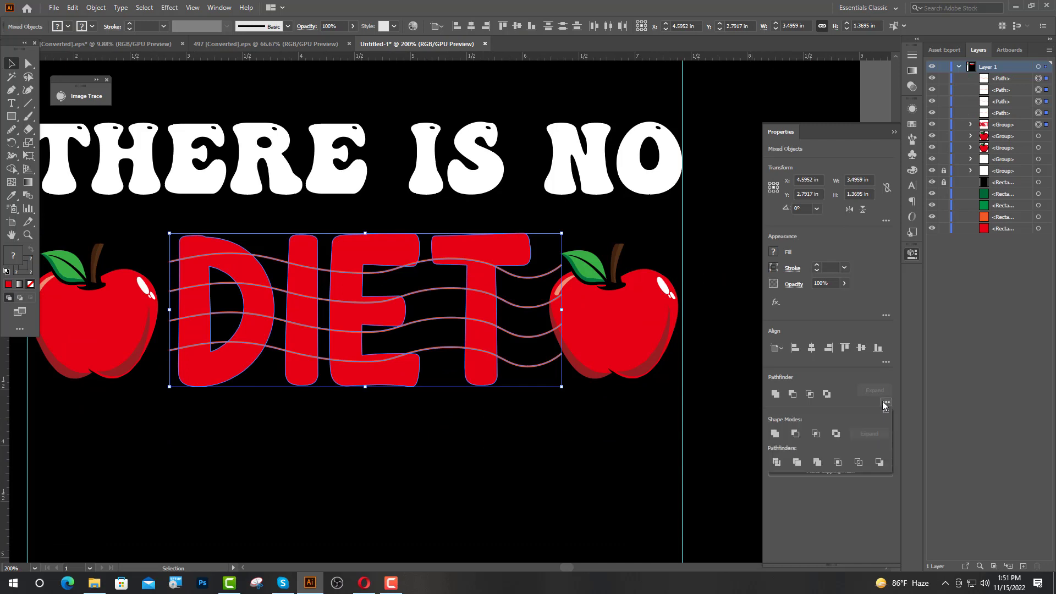
click(777, 462)
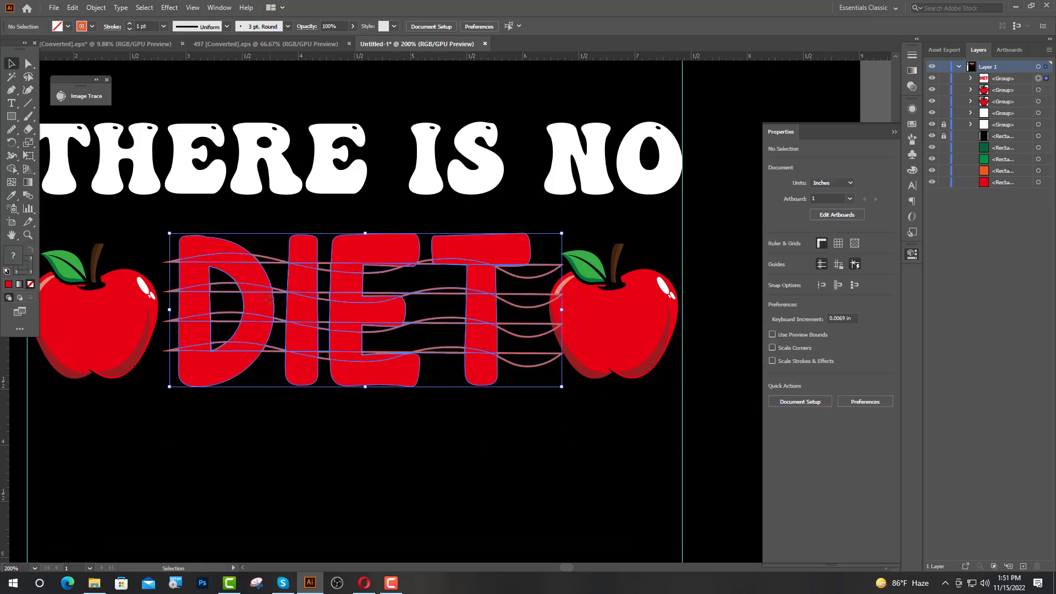
Ungroup the divided DIET artwork and deselect its pieces.
right_click(271, 300)
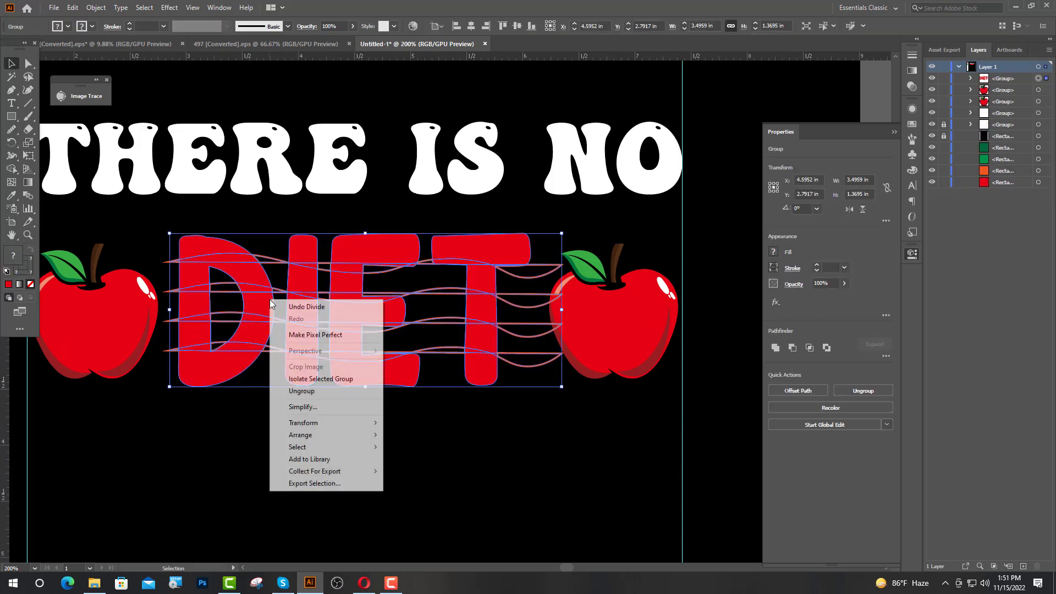
click(307, 392)
key(a)
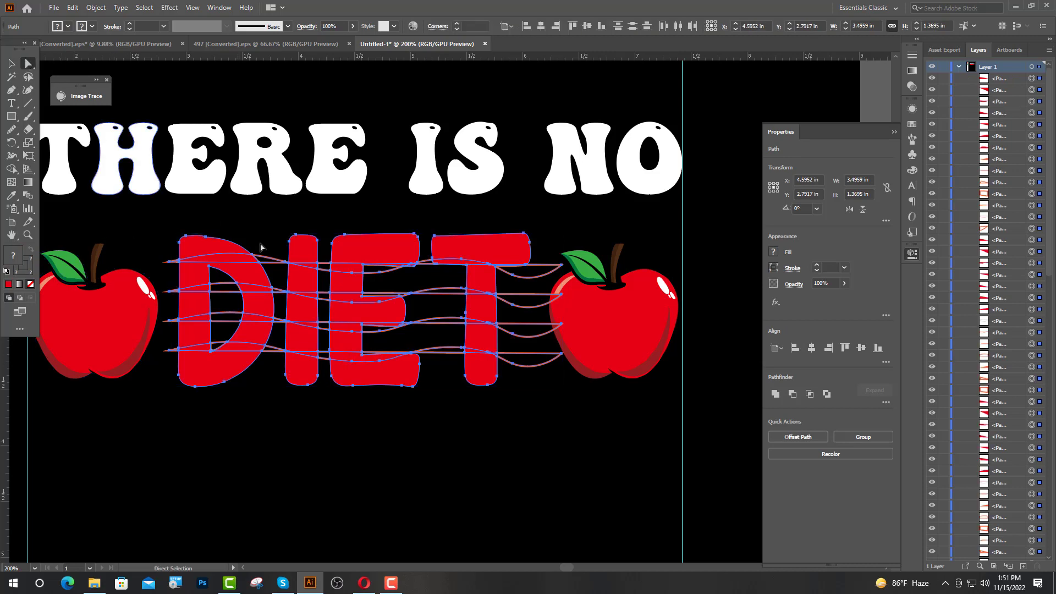
click(544, 257)
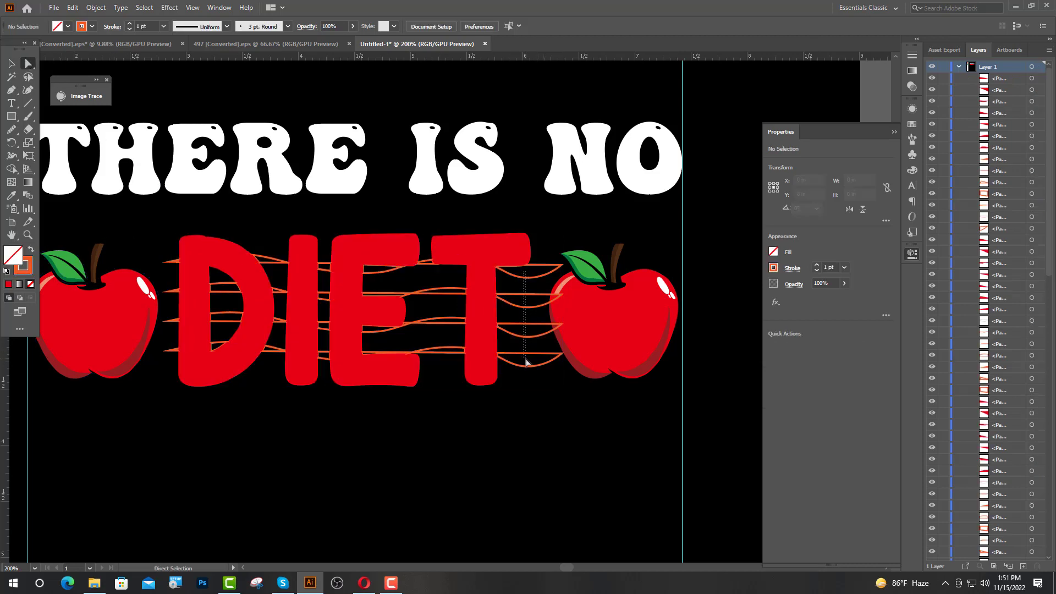
Delete the leftover orange line segments between the T and the right apple and between the E and the T.
drag(526, 360, 526, 361)
key(Delete)
key(v)
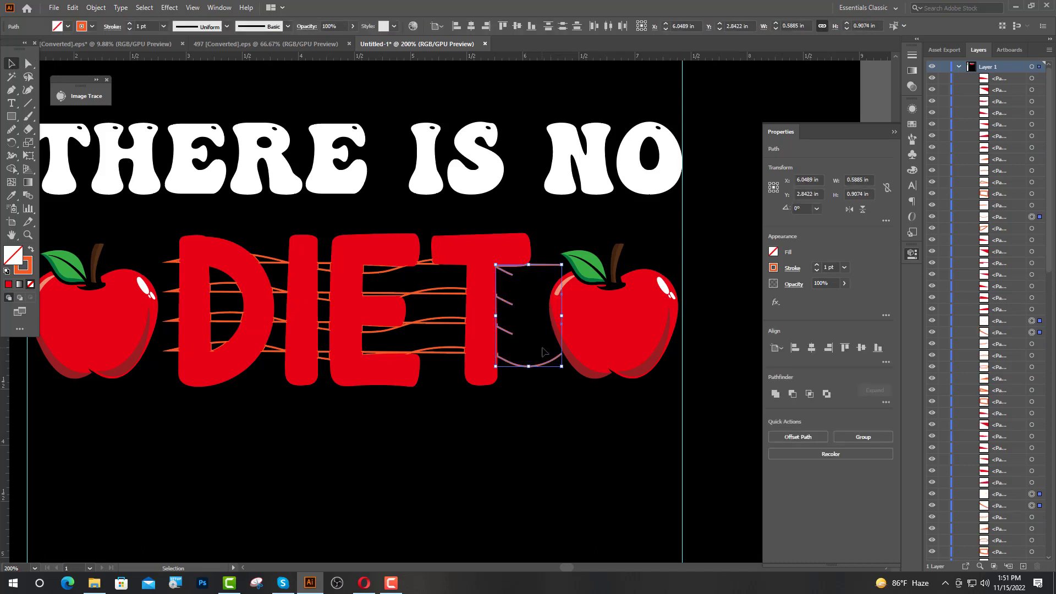
key(Delete)
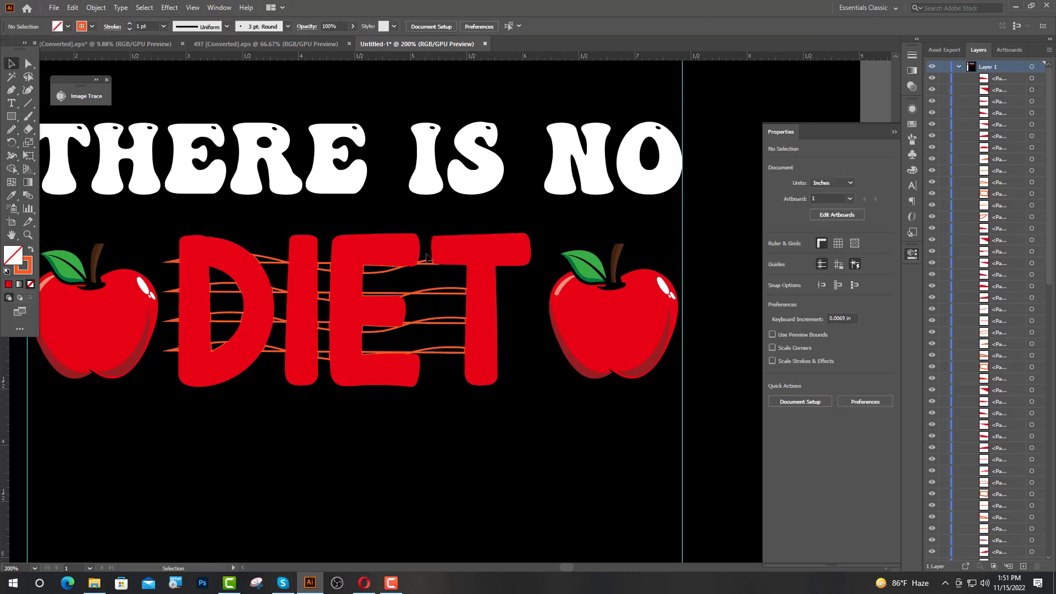
drag(433, 340, 432, 364)
key(Delete)
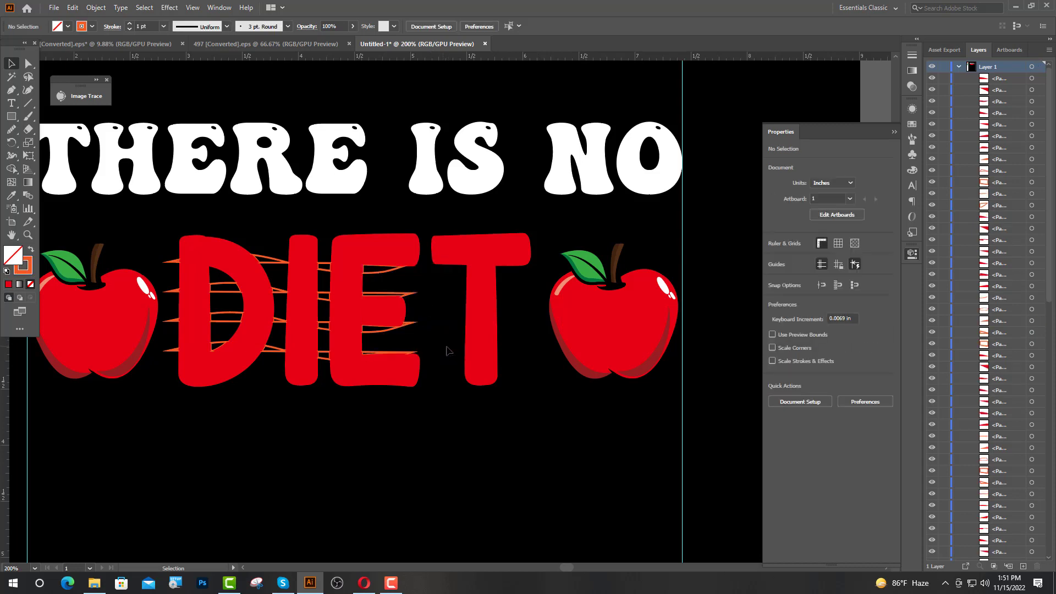
Delete the leftover orange line segments between the arms of the E and between the I and the E.
click(383, 277)
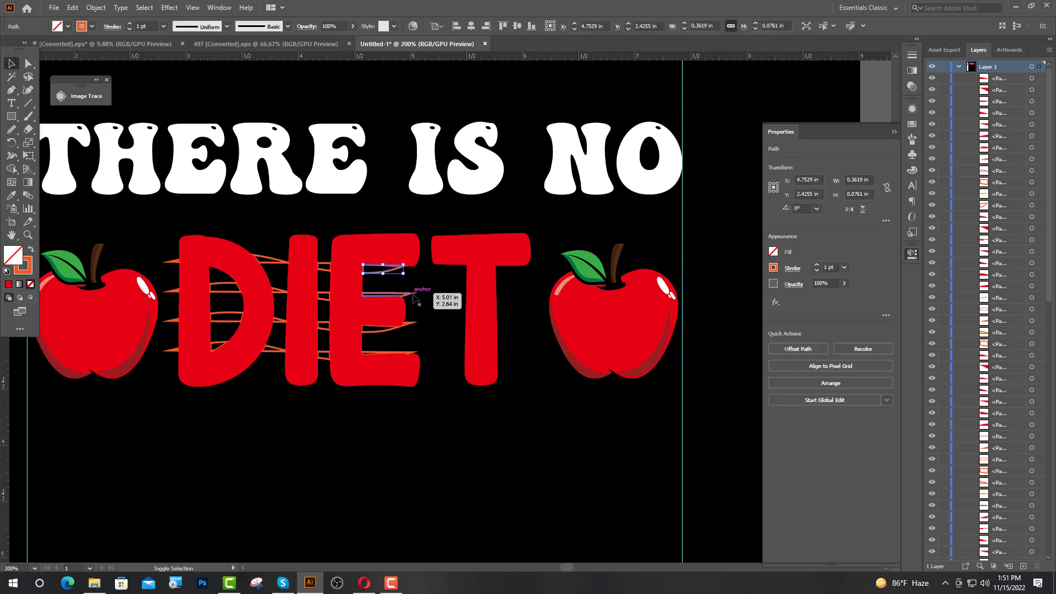
shift+click(410, 294)
shift+click(413, 324)
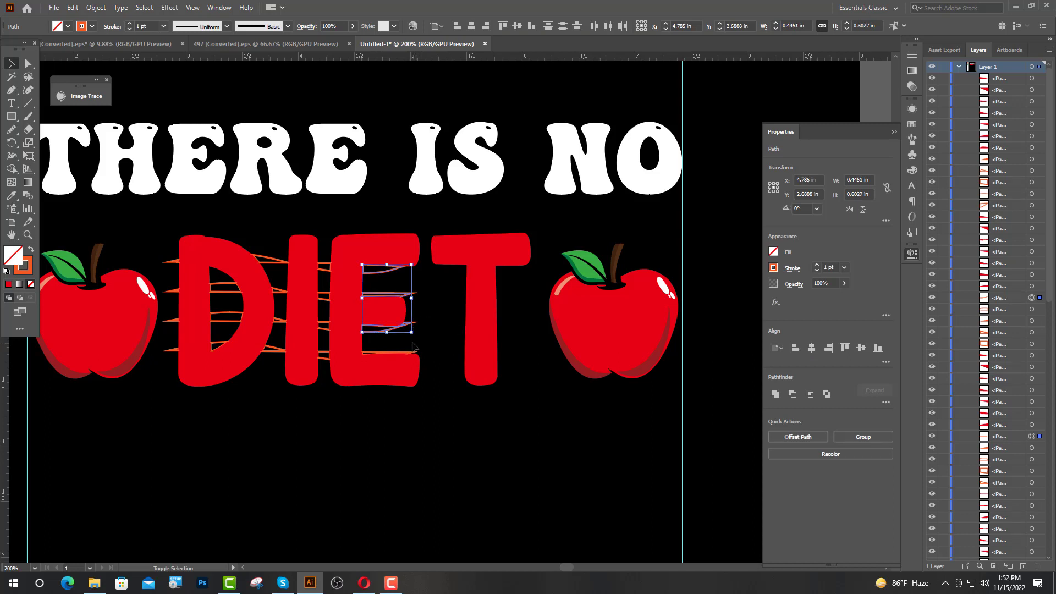
shift+click(414, 354)
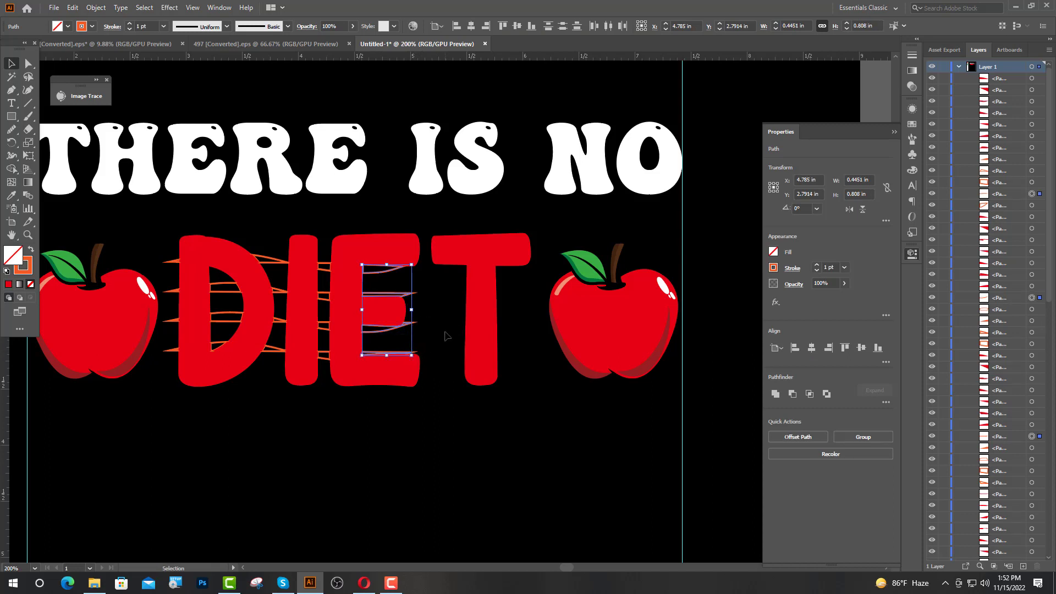
click(445, 335)
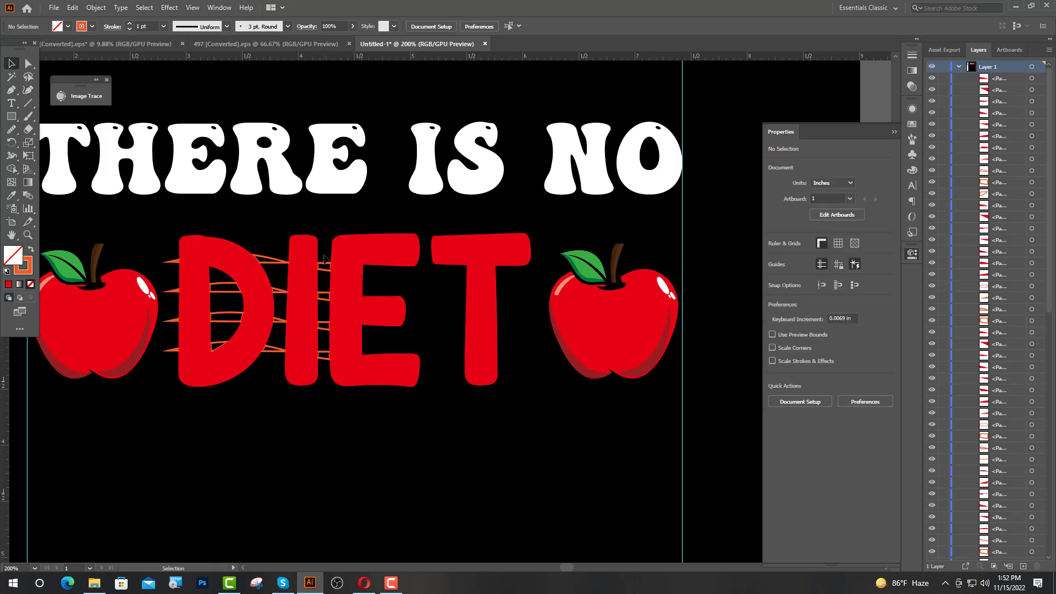
click(323, 369)
key(Delete)
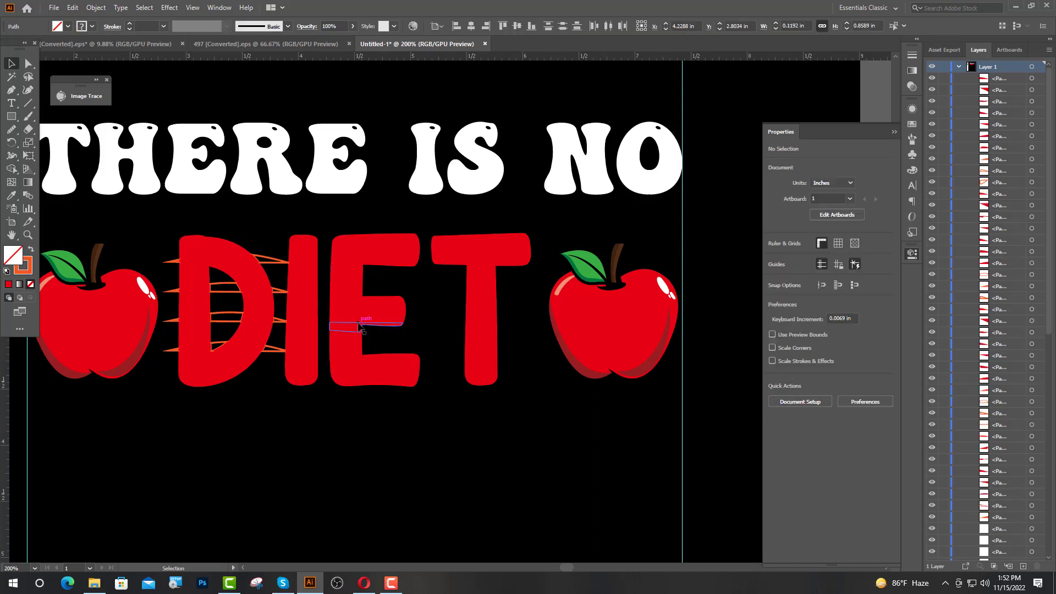
Delete the leftover orange line segments between the D and the I and inside the D's counter.
click(282, 362)
key(Delete)
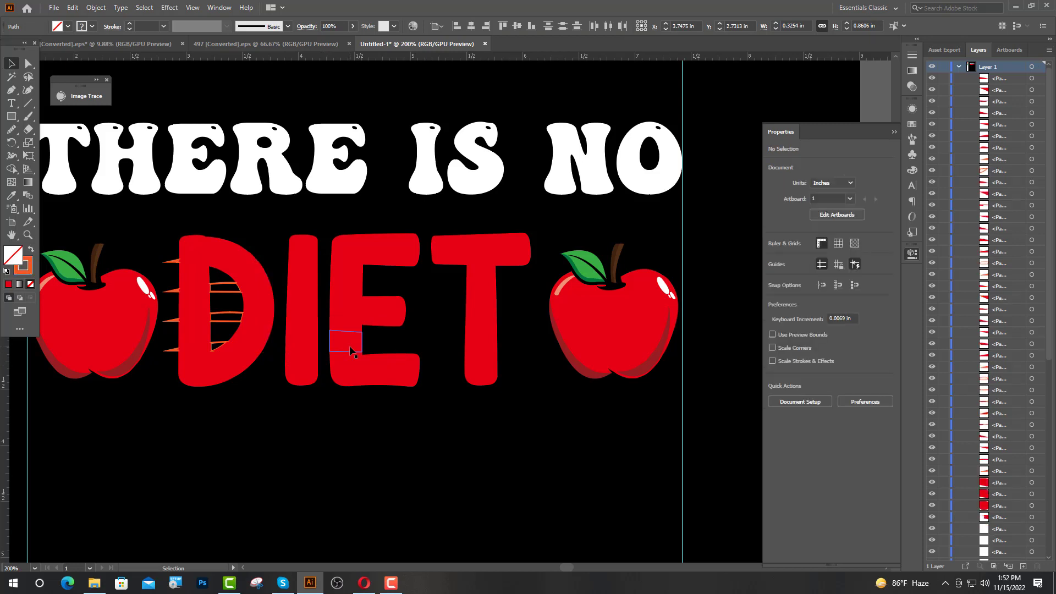
click(219, 348)
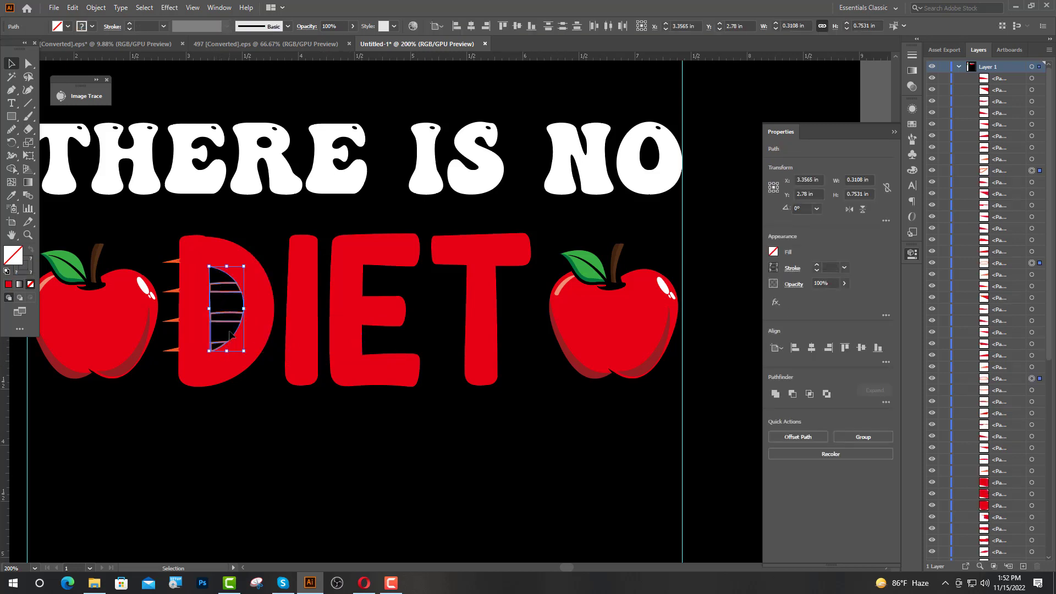
key(Delete)
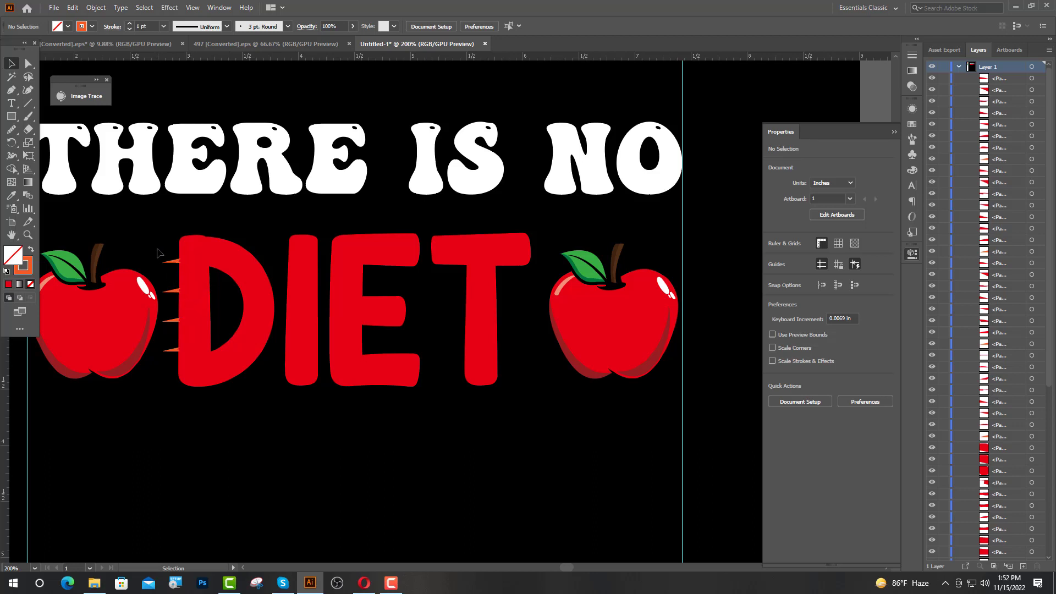
Delete the four leftover orange line ends between the left apple and the D.
click(172, 260)
shift+click(175, 292)
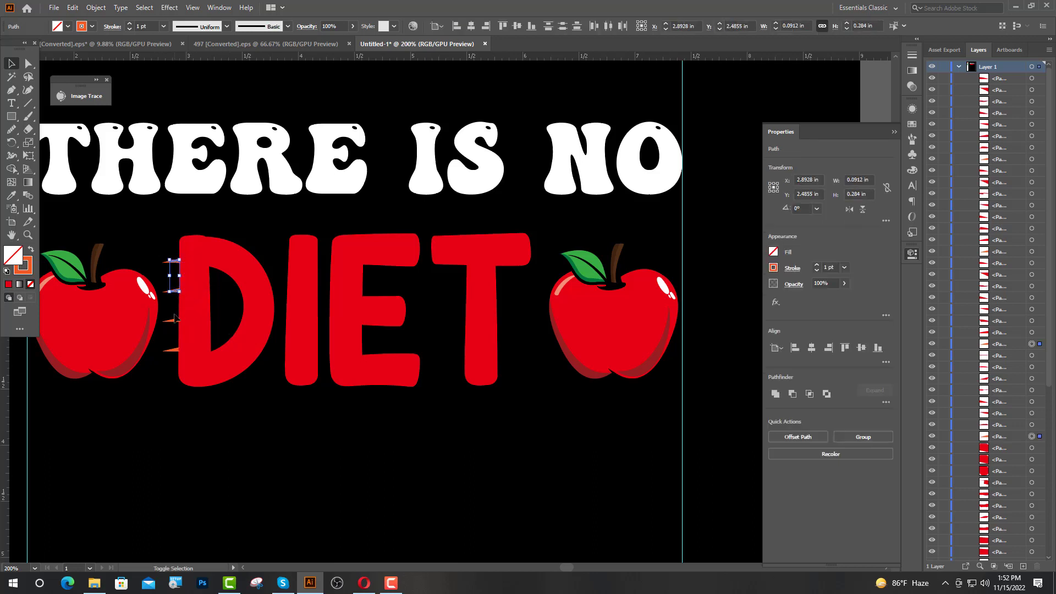
shift+click(175, 324)
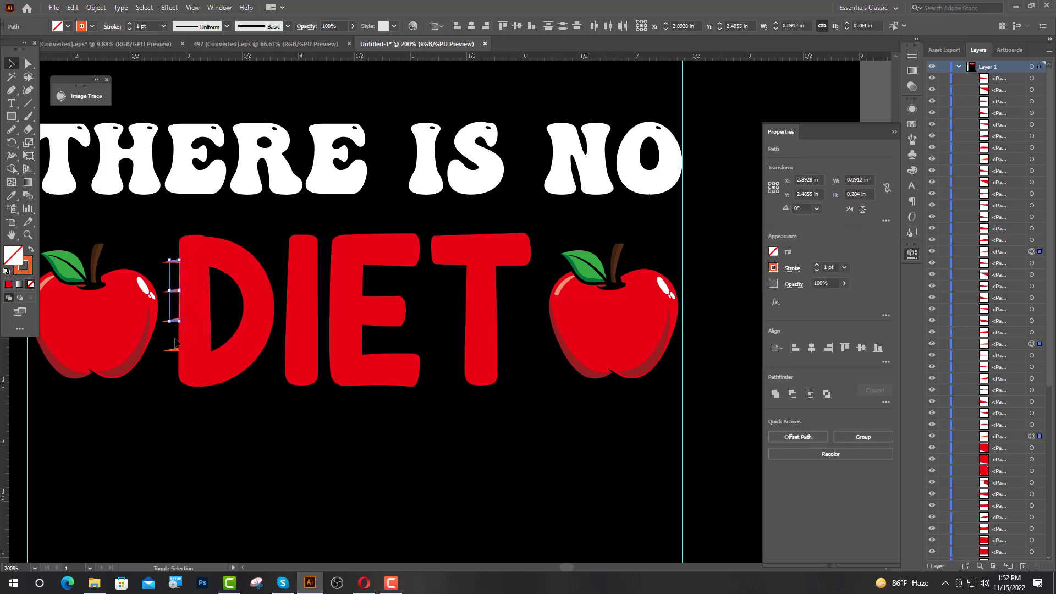
shift+click(206, 352)
key(Delete)
click(226, 245)
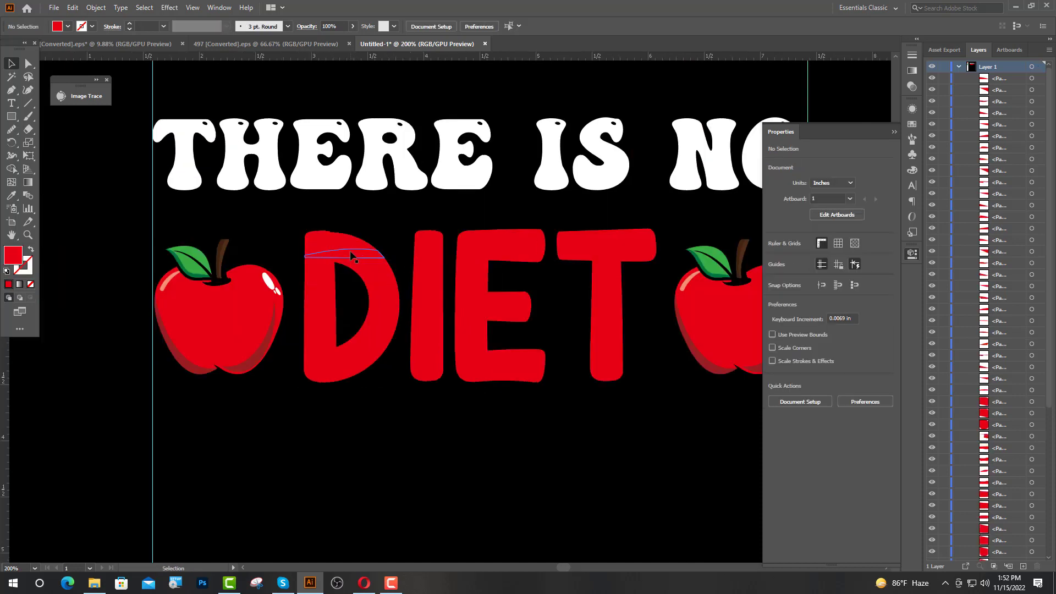
Recolour the upper wavy band pieces across the letters D, I, E and T with the orange of the colour swatch beside the artboard.
click(351, 255)
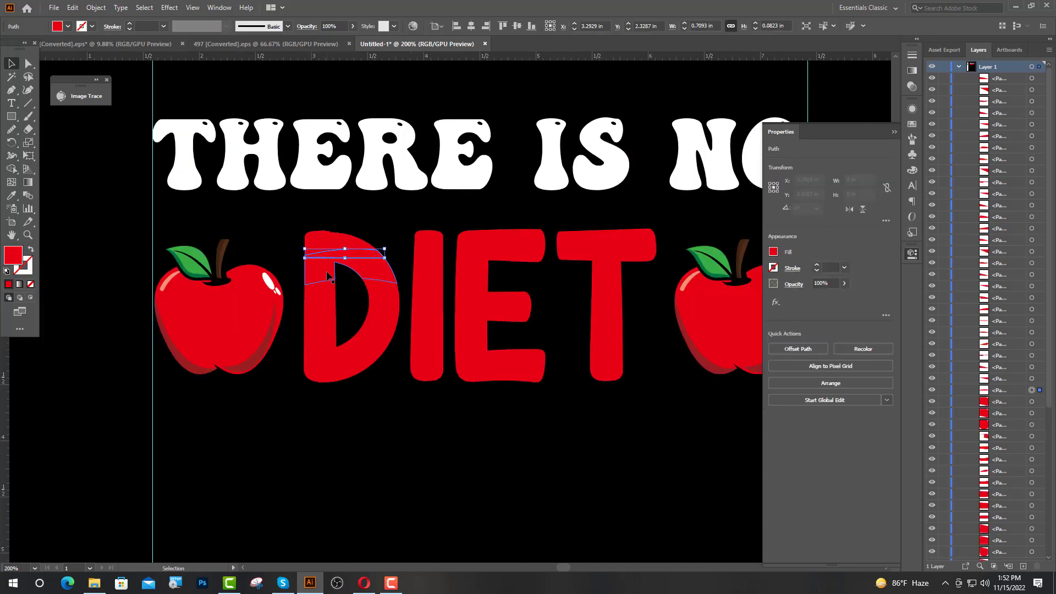
shift+click(434, 263)
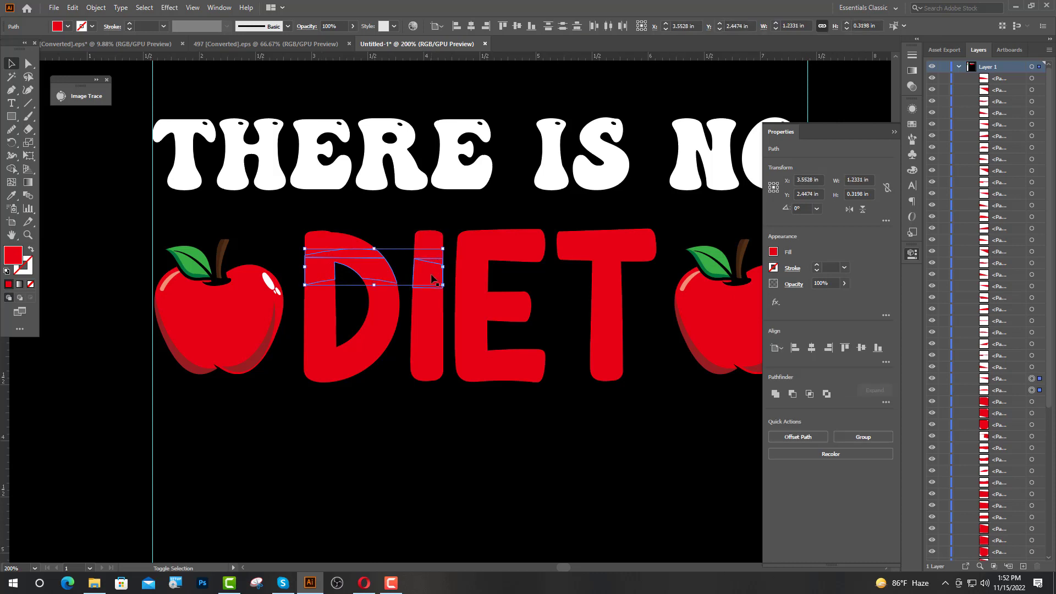
shift+click(478, 274)
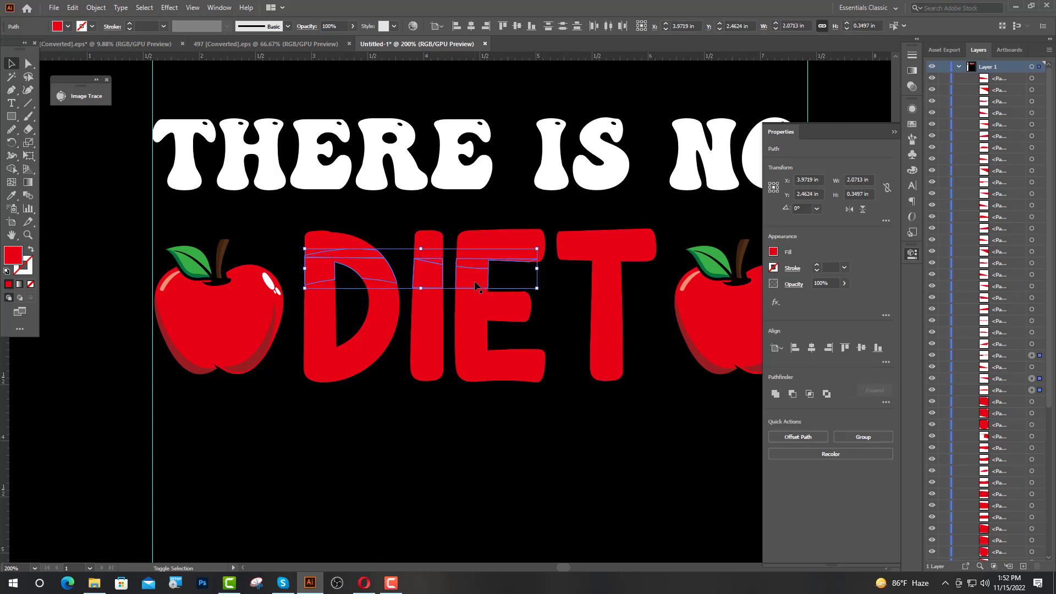
shift+click(600, 260)
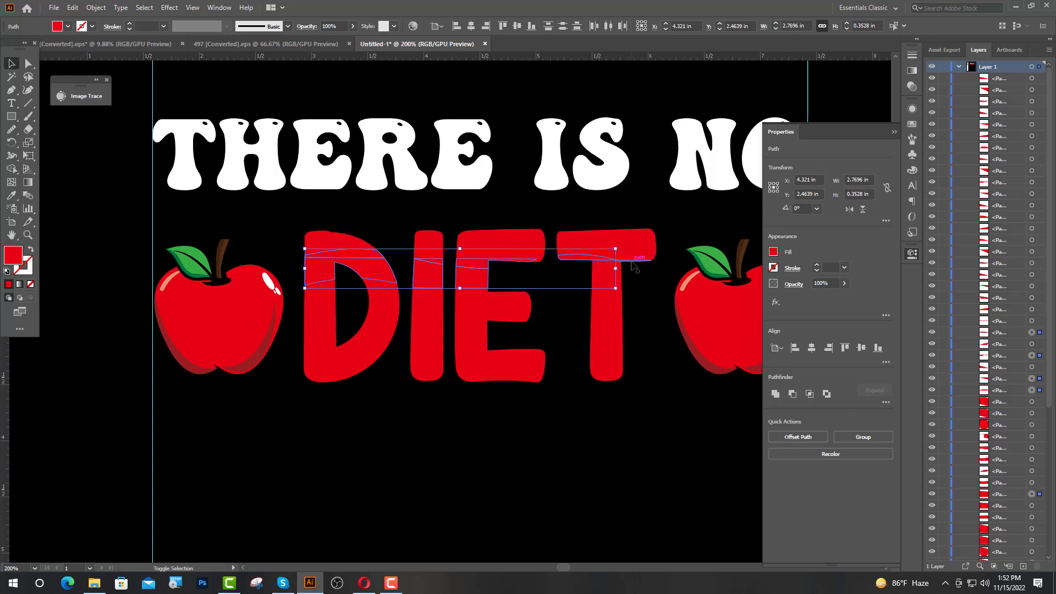
shift+click(605, 278)
scroll(620, 261, up, 4)
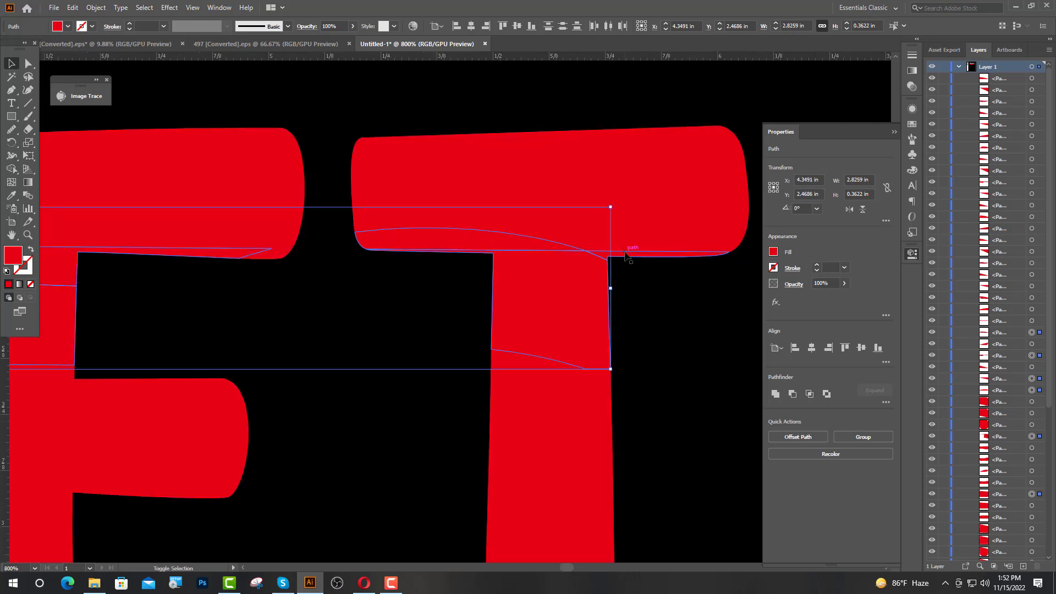
shift+click(634, 256)
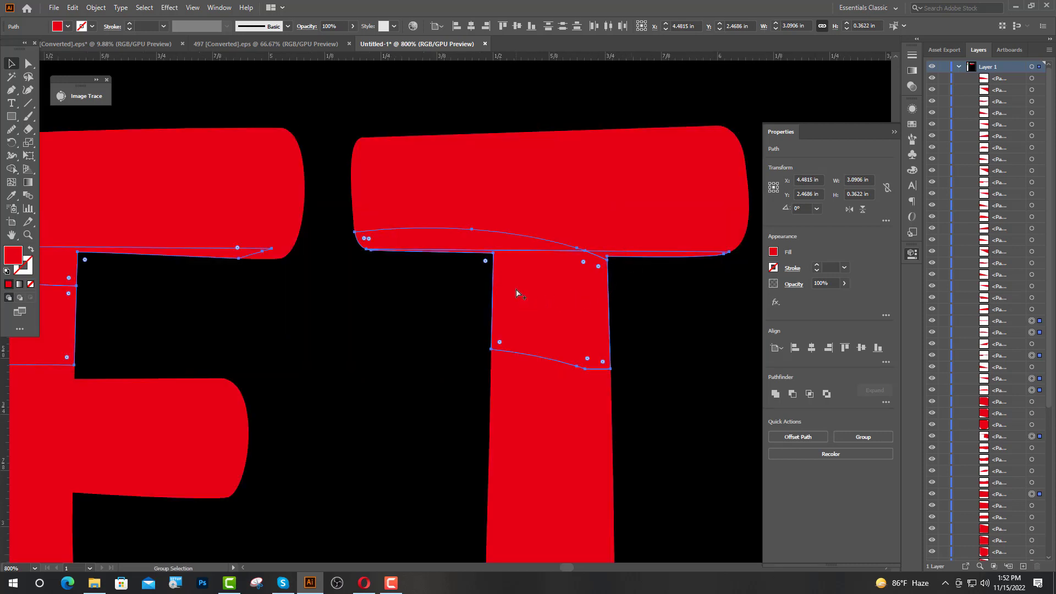
scroll(522, 288, down, 3)
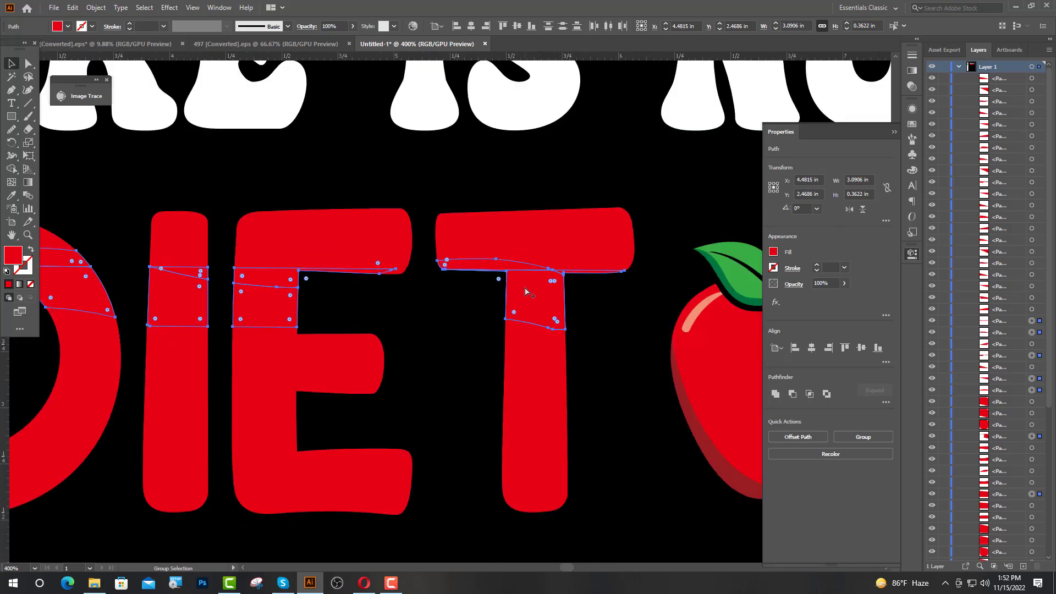
shift+click(587, 272)
scroll(536, 312, down, 3)
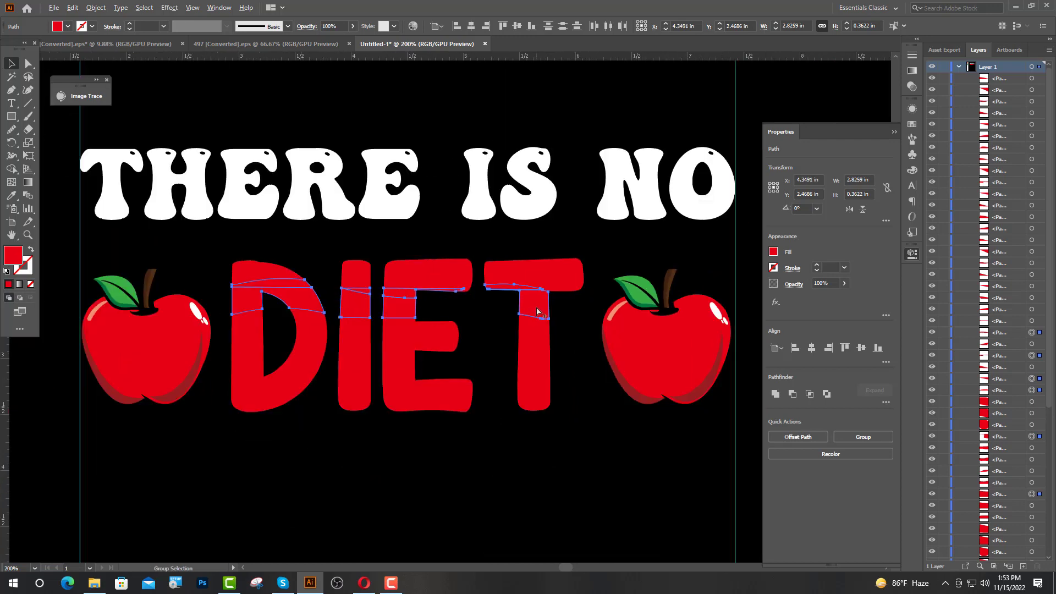
click(14, 197)
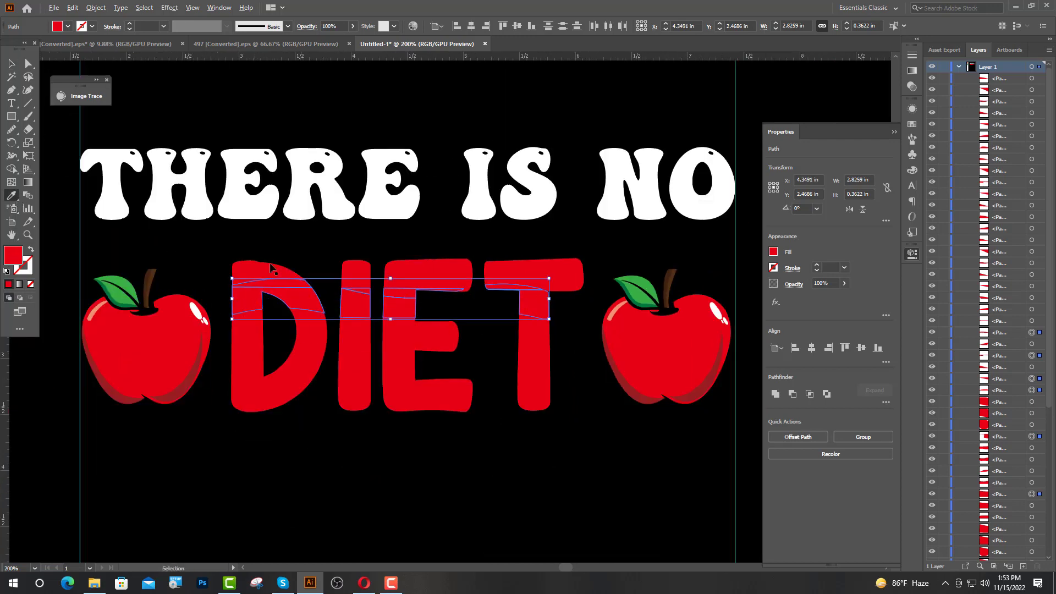
scroll(296, 262, down, 2)
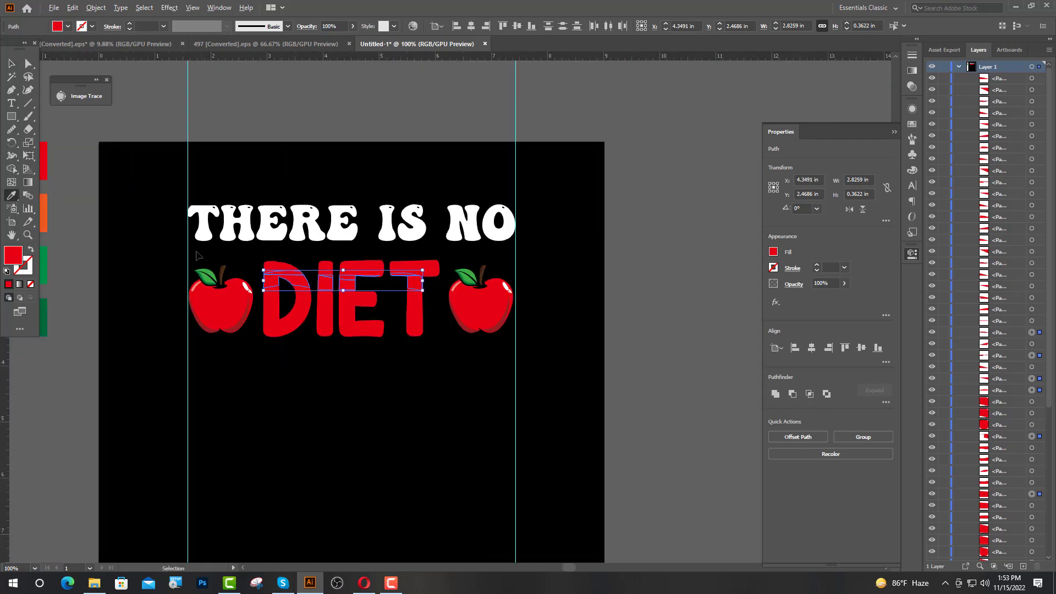
click(44, 220)
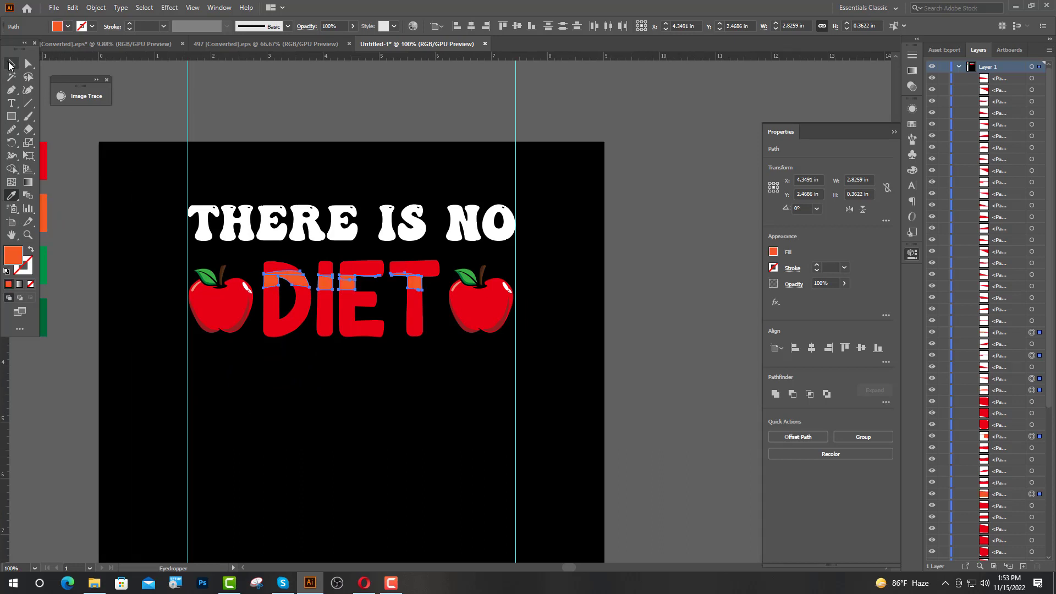
click(9, 65)
click(253, 137)
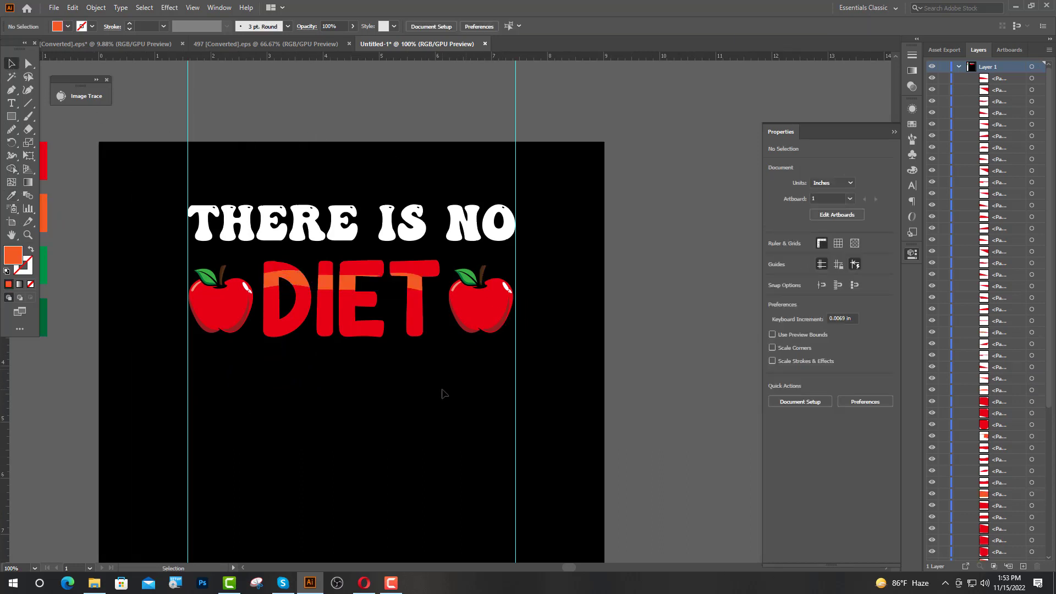
Recolour the lower wavy band pieces across D, I, E and T with the same orange as the upper band.
scroll(308, 297, up, 3)
click(208, 330)
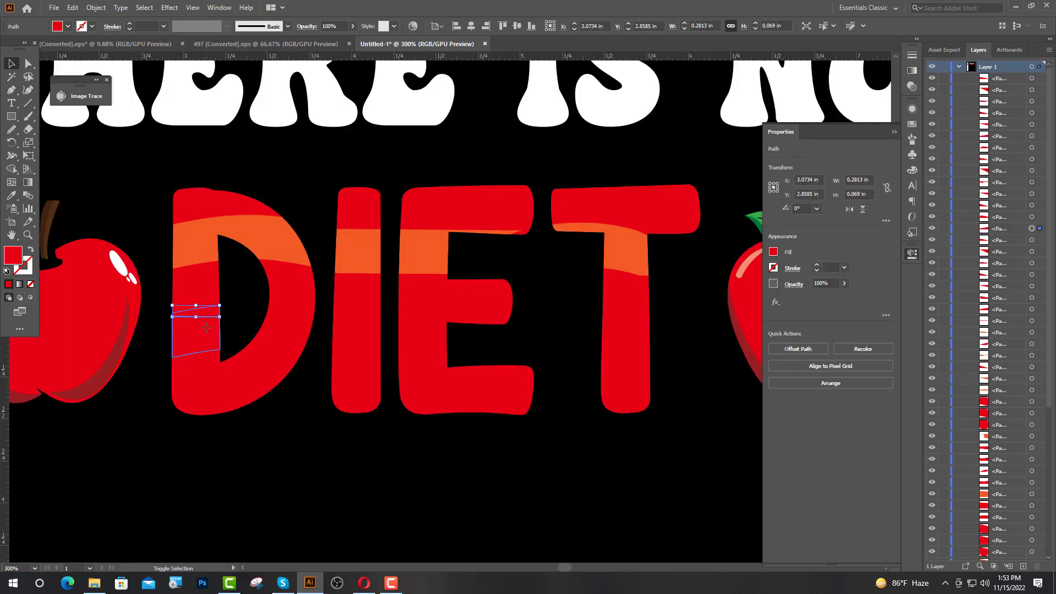
shift+click(279, 317)
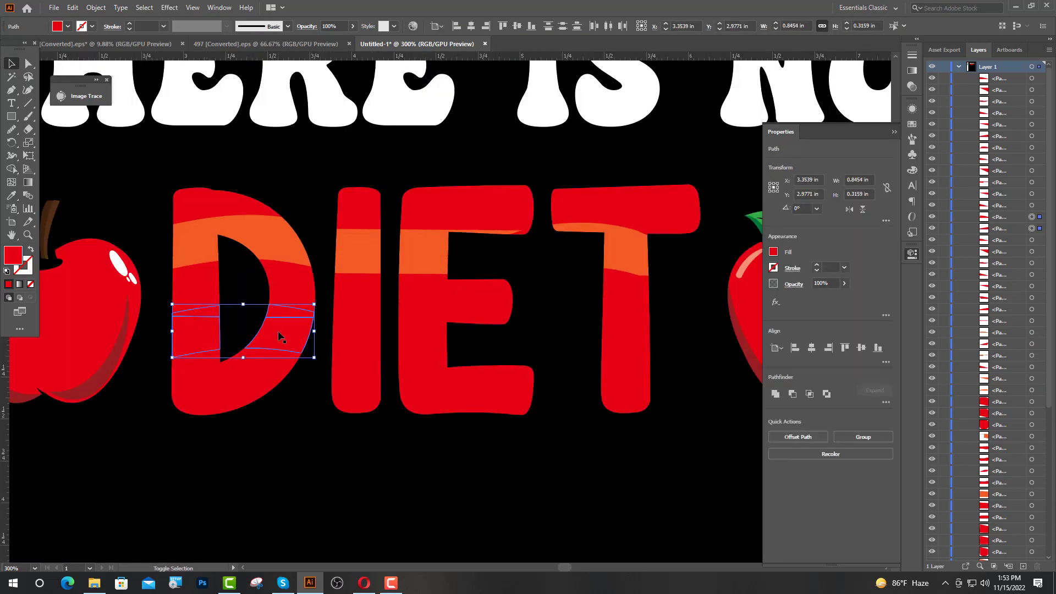
shift+click(357, 340)
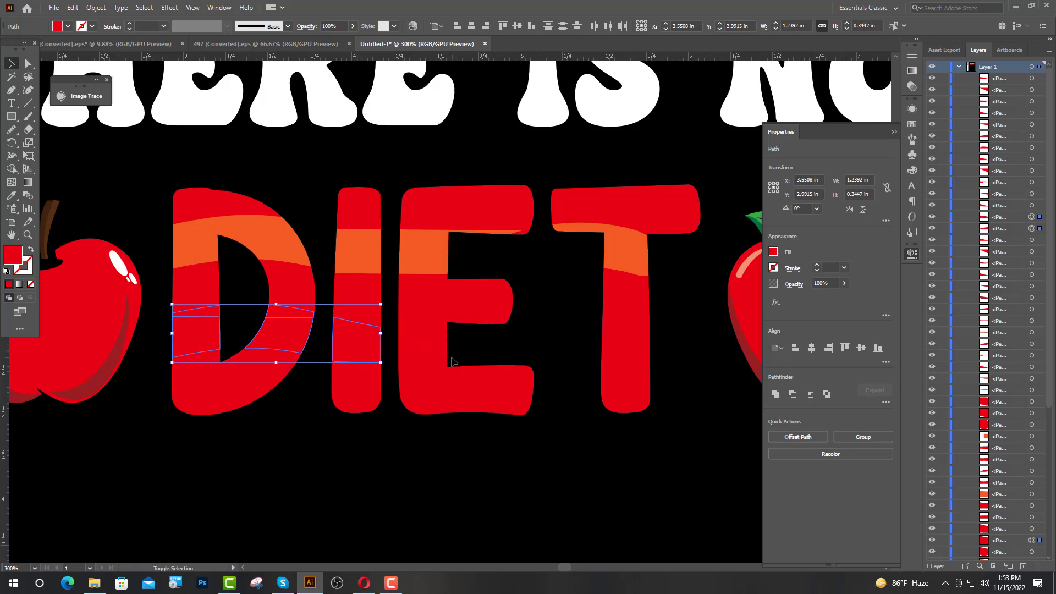
shift+click(429, 349)
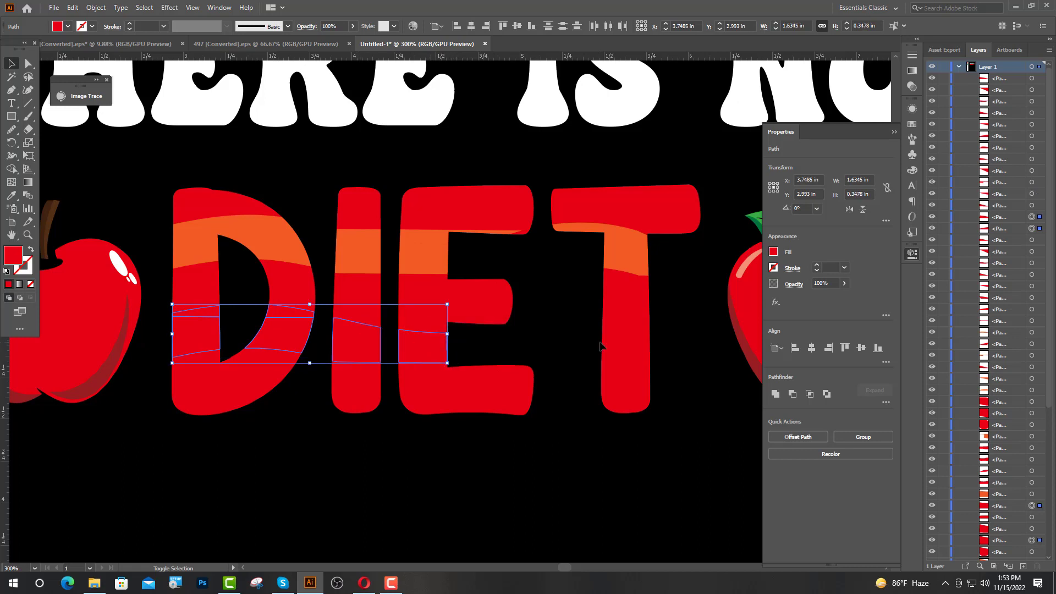
shift+click(620, 341)
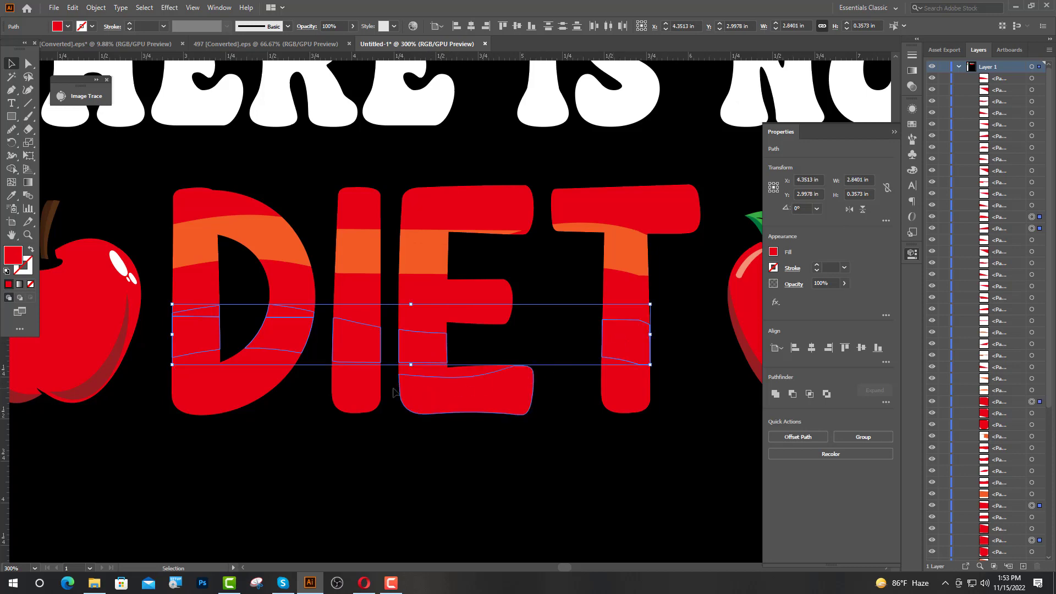
key(ctrl+minus)
key(ctrl+minus)
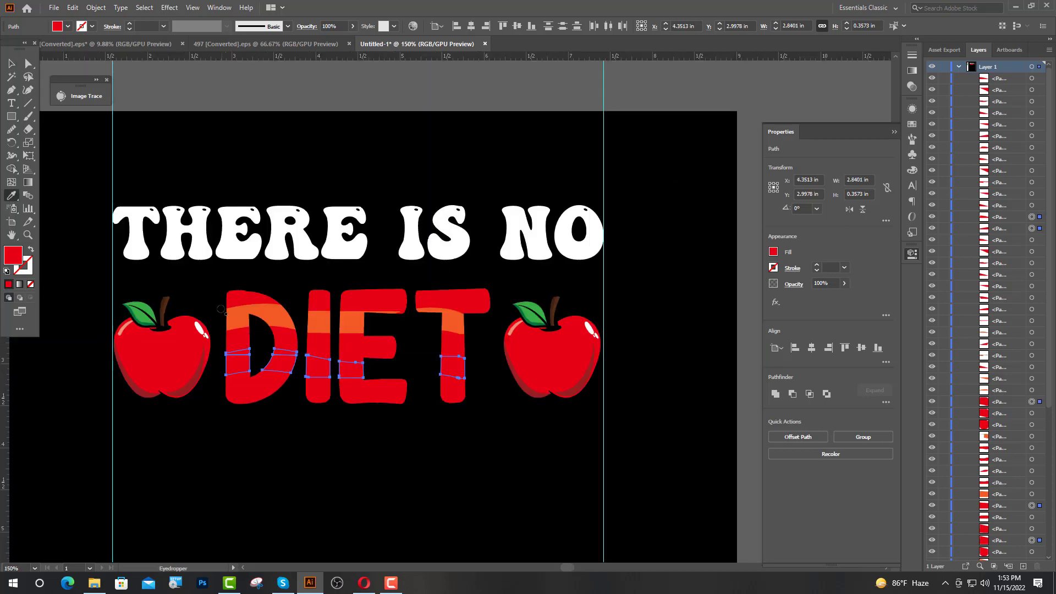
click(236, 318)
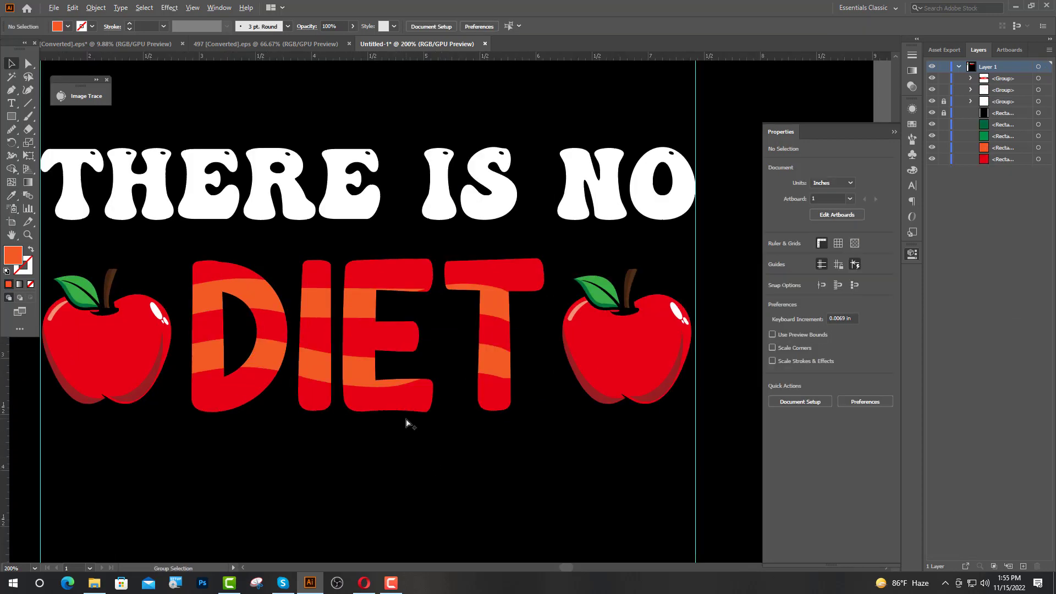
Add the text IN below DIET in the Abstract Groovy font and give it the white fill of the headline.
scroll(410, 426, down, 3)
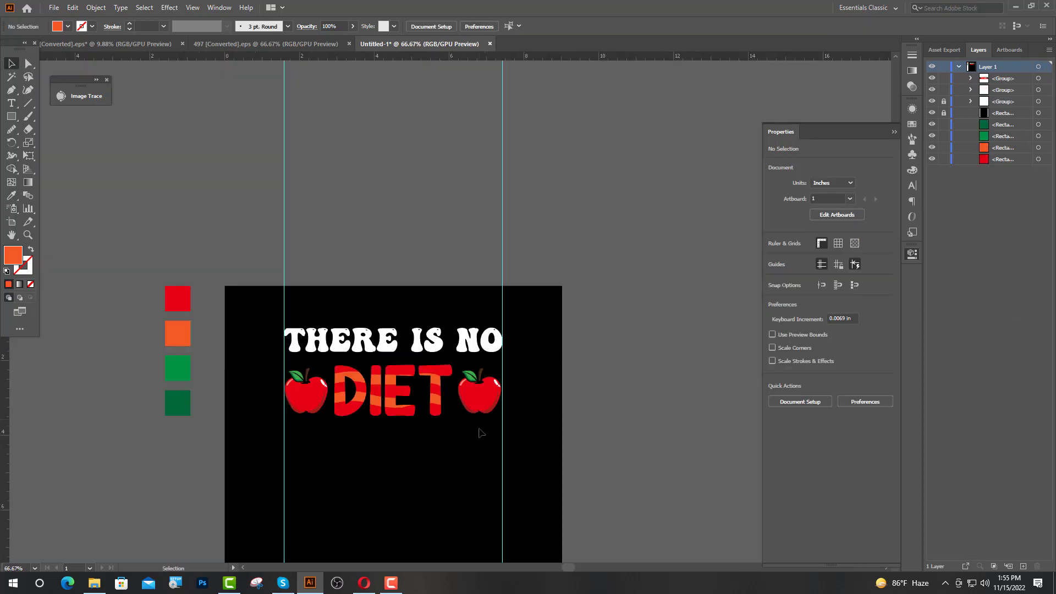
scroll(478, 418, down, 2)
scroll(466, 397, up, 1)
click(12, 104)
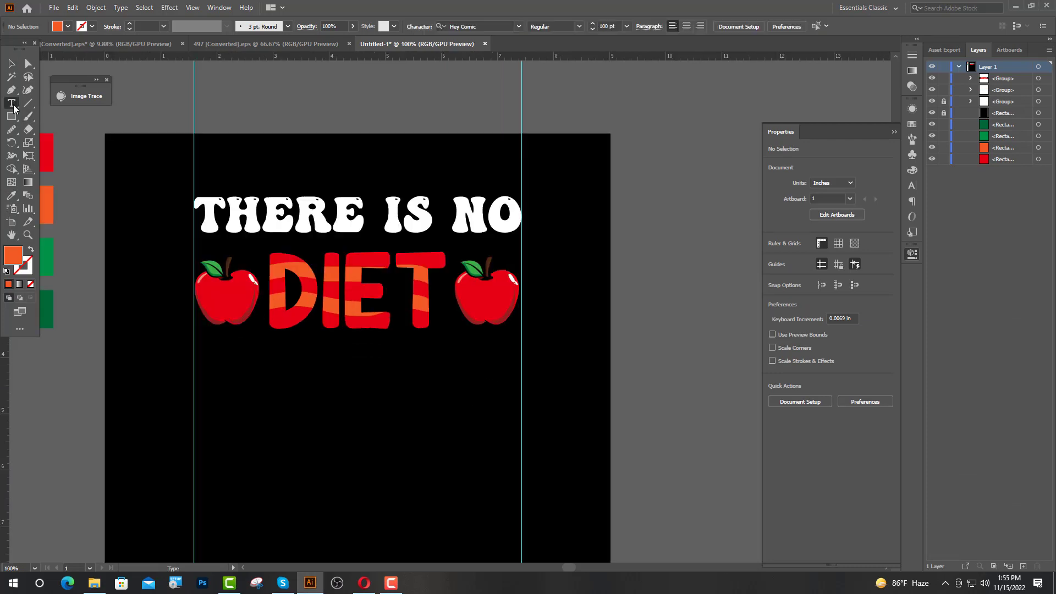
click(284, 401)
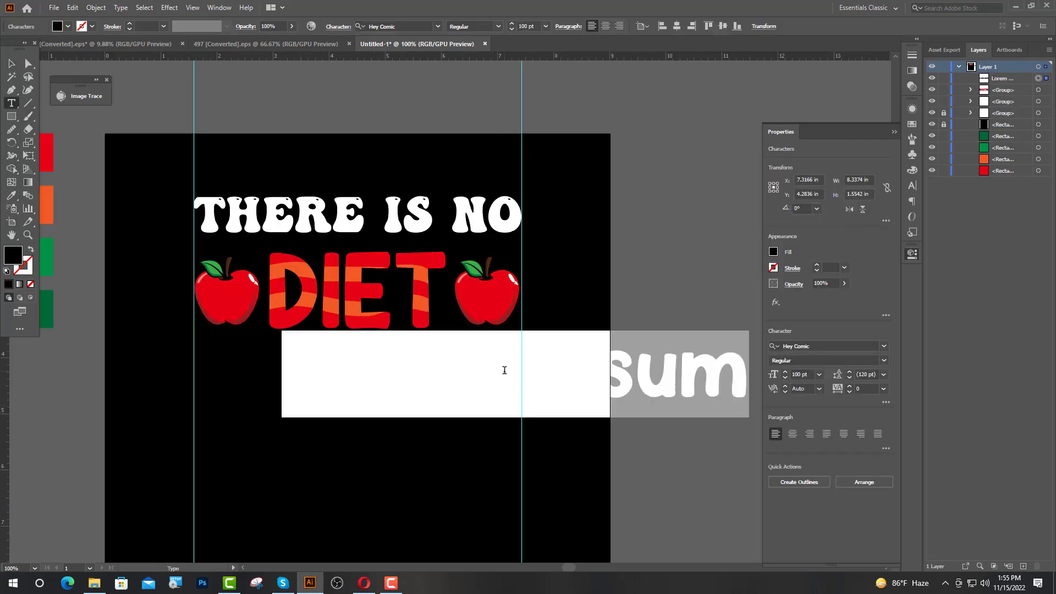
click(437, 27)
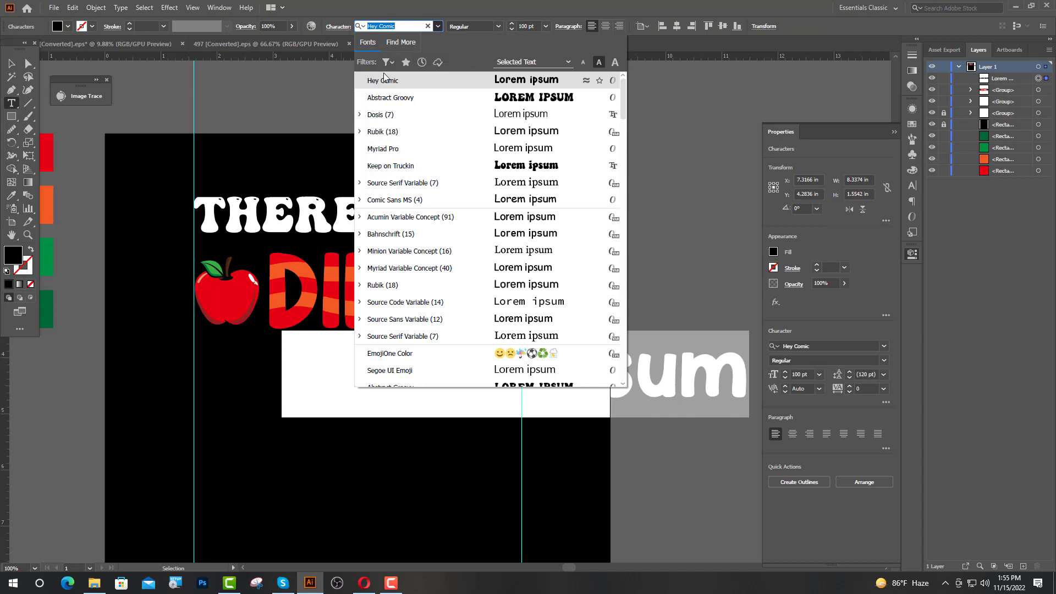
click(395, 99)
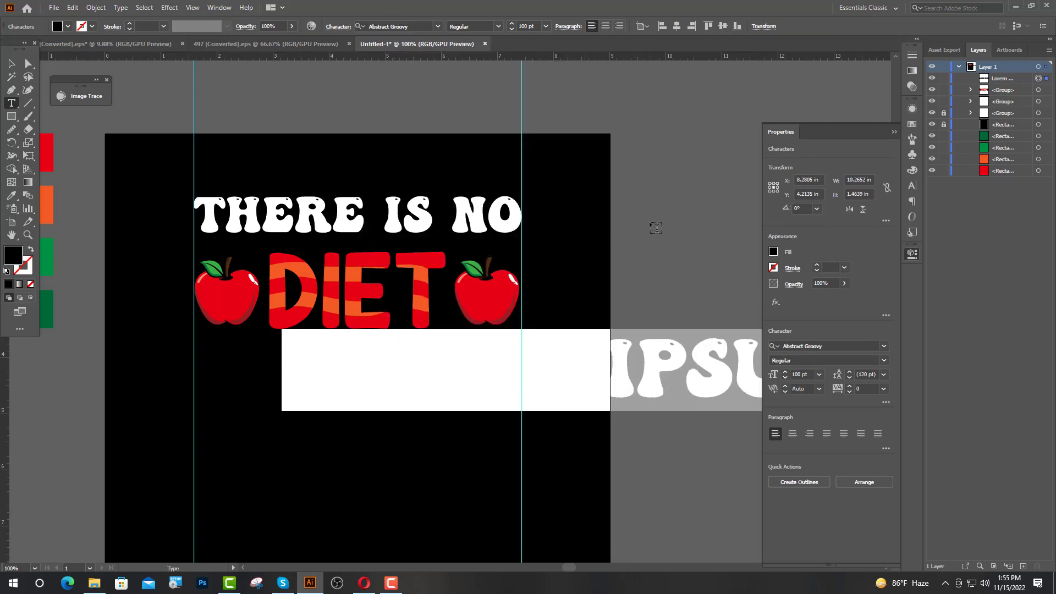
text(IN)
key(Escape)
key(i)
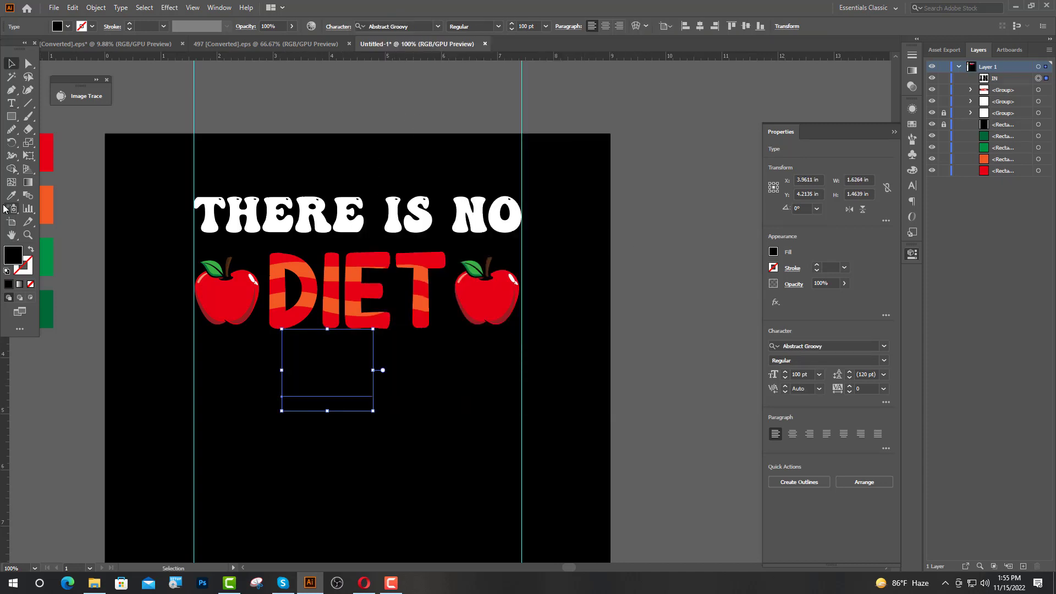
click(233, 221)
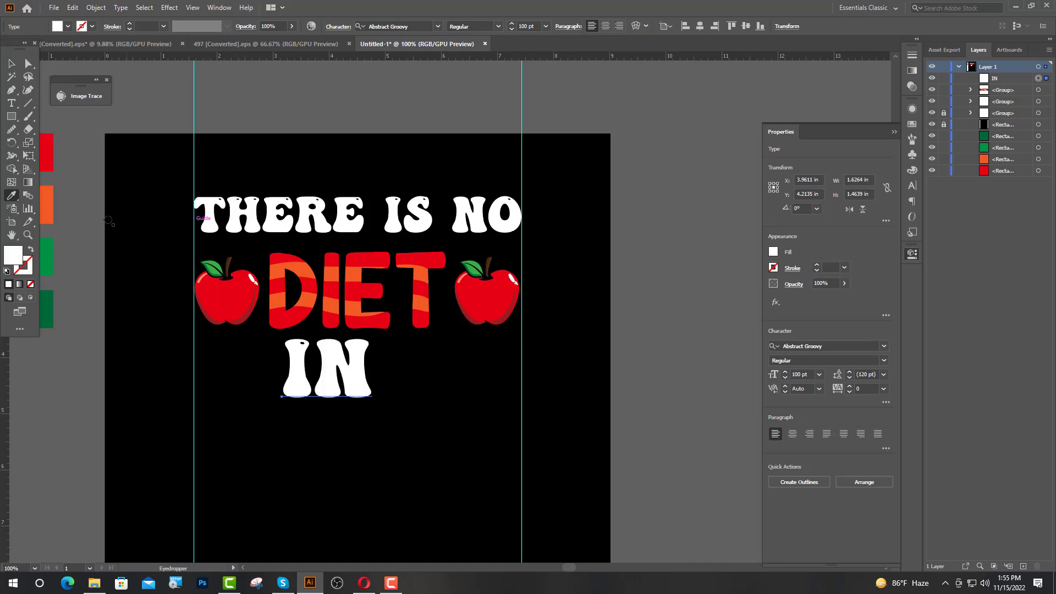
Scale the IN text down to about 53 pt and centre it horizontally on the artboard.
key(v)
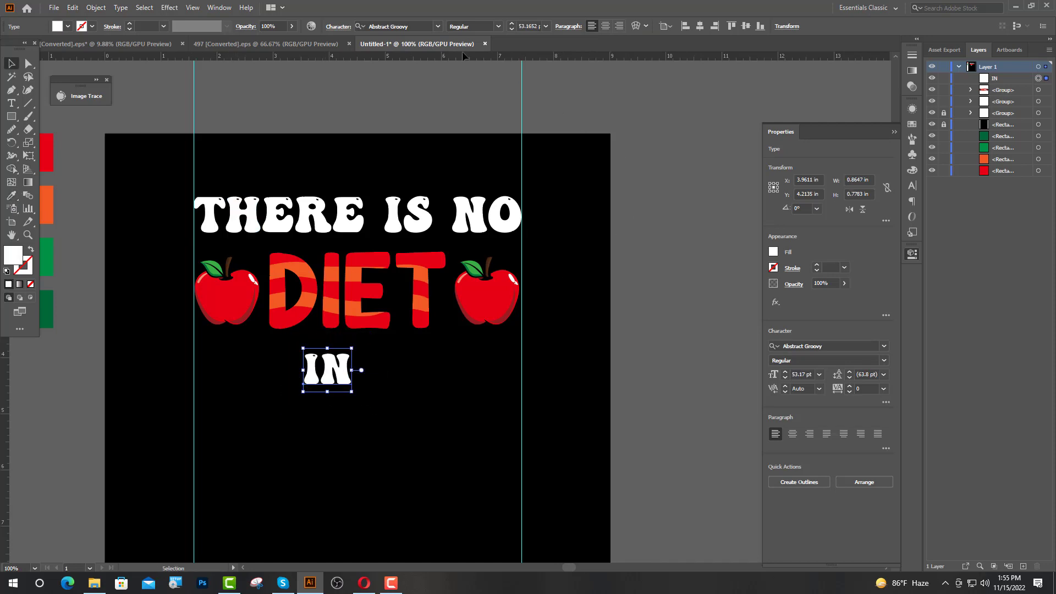
click(700, 27)
click(352, 388)
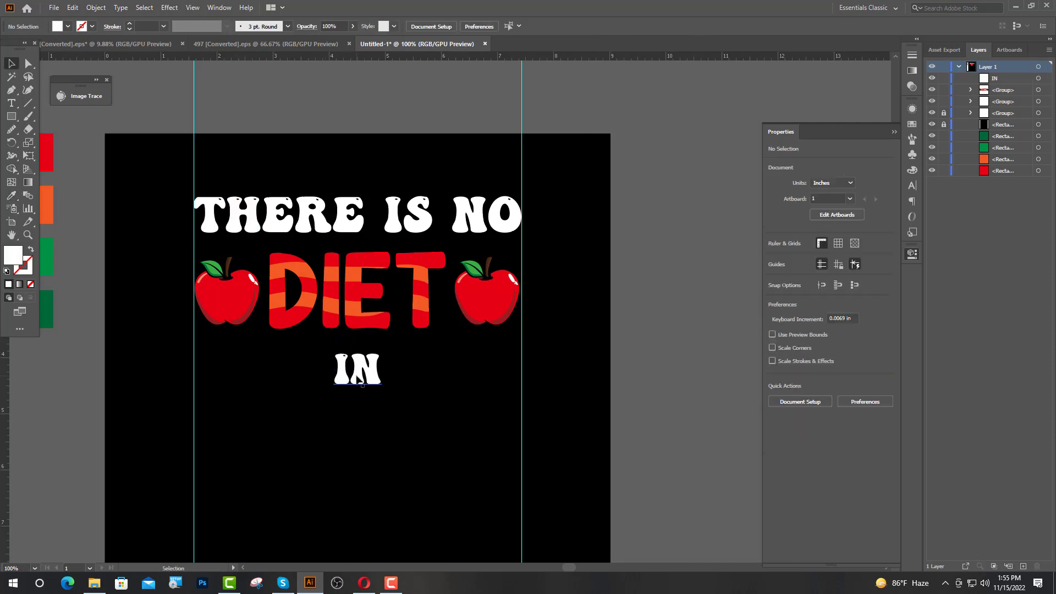
Convert the IN text to outlines and deselect it.
click(357, 376)
right_click(357, 375)
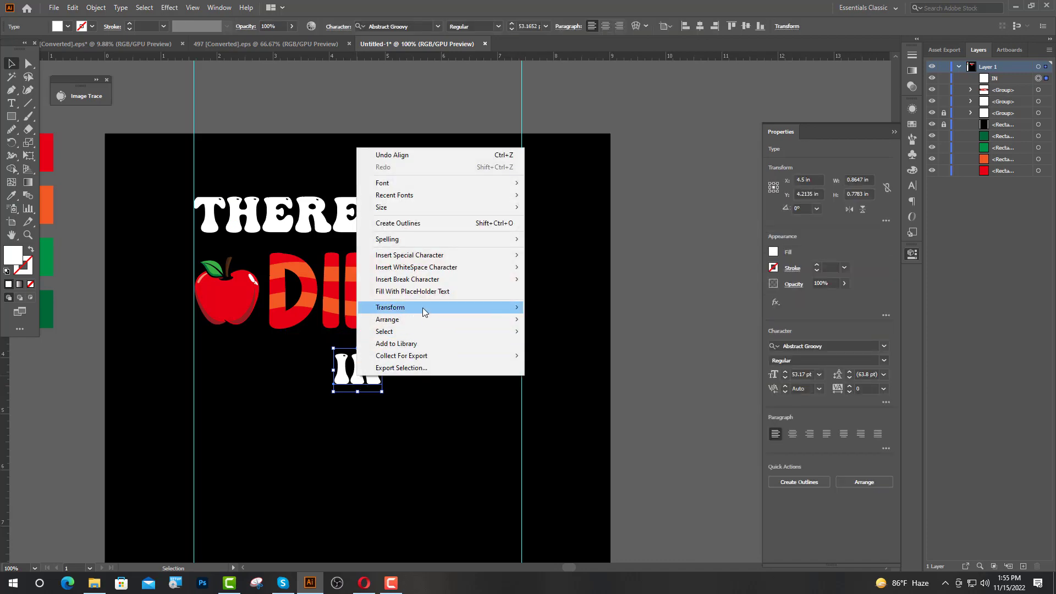
click(392, 223)
key(ctrl+shift+a)
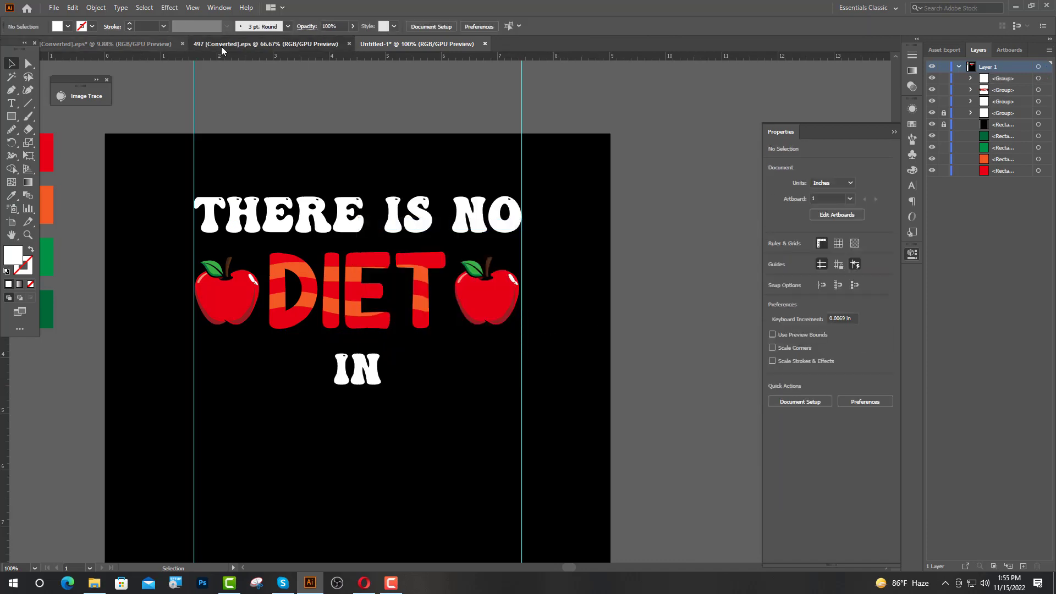
Bring the leafy branch from the 497 [Converted].eps document into the T-shirt design and rotate it by 45°.
click(221, 46)
drag(460, 436, 352, 410)
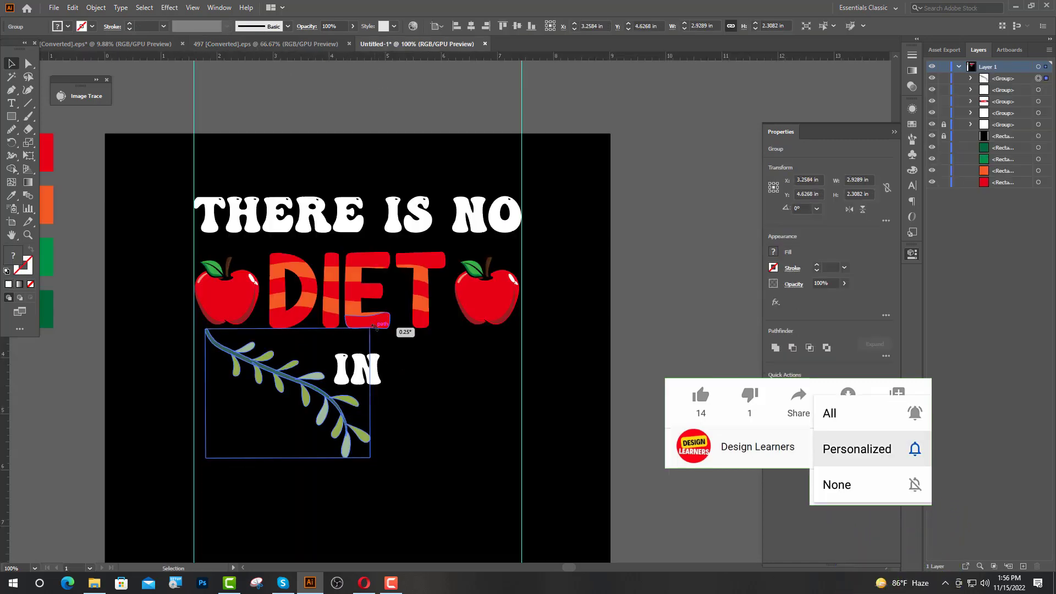
drag(401, 351, 338, 283)
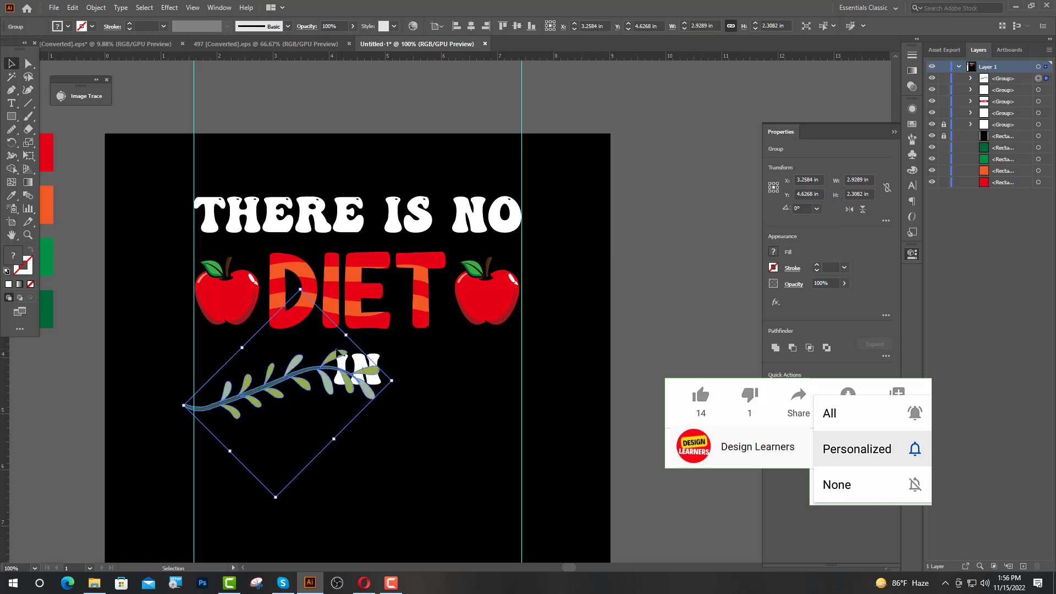
Place the leafy branch between IN and the right guide under the apple, scaled down to about 1.94 in wide and rotated to about 35°.
drag(289, 382, 475, 383)
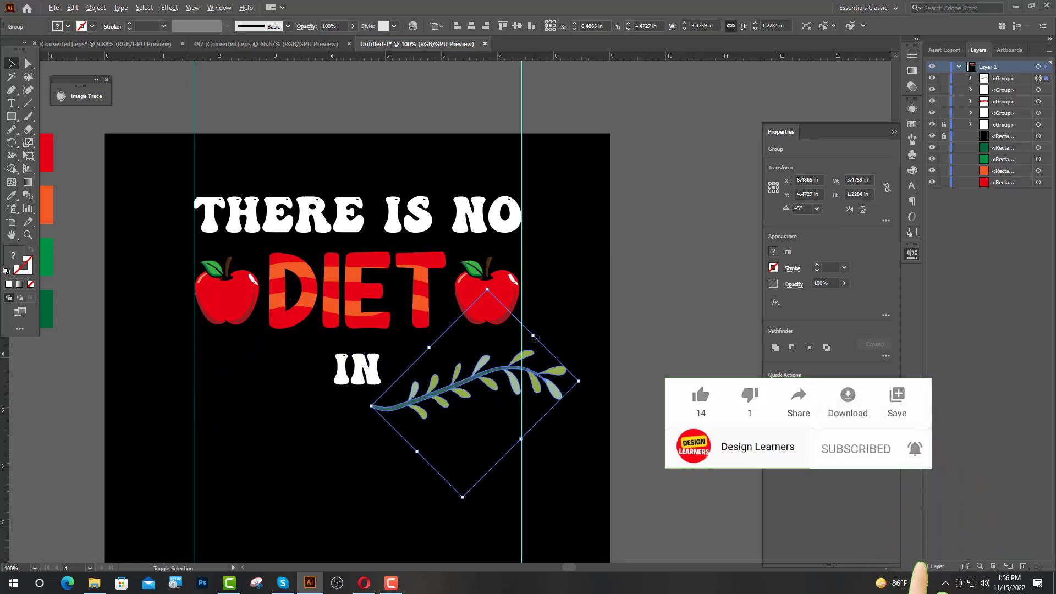
drag(520, 355, 520, 355)
drag(455, 387, 444, 377)
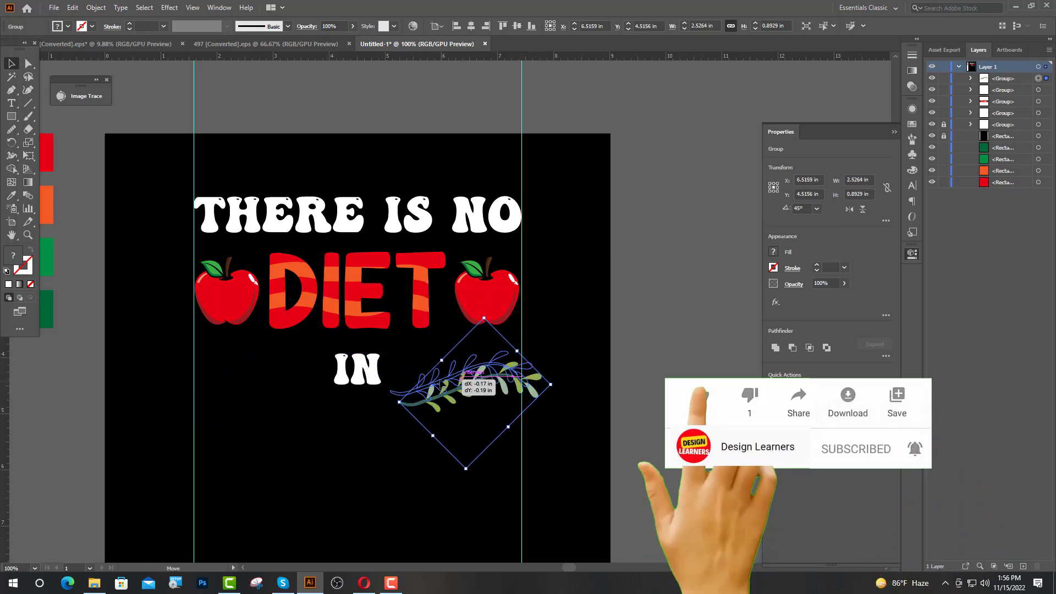
drag(474, 388, 493, 389)
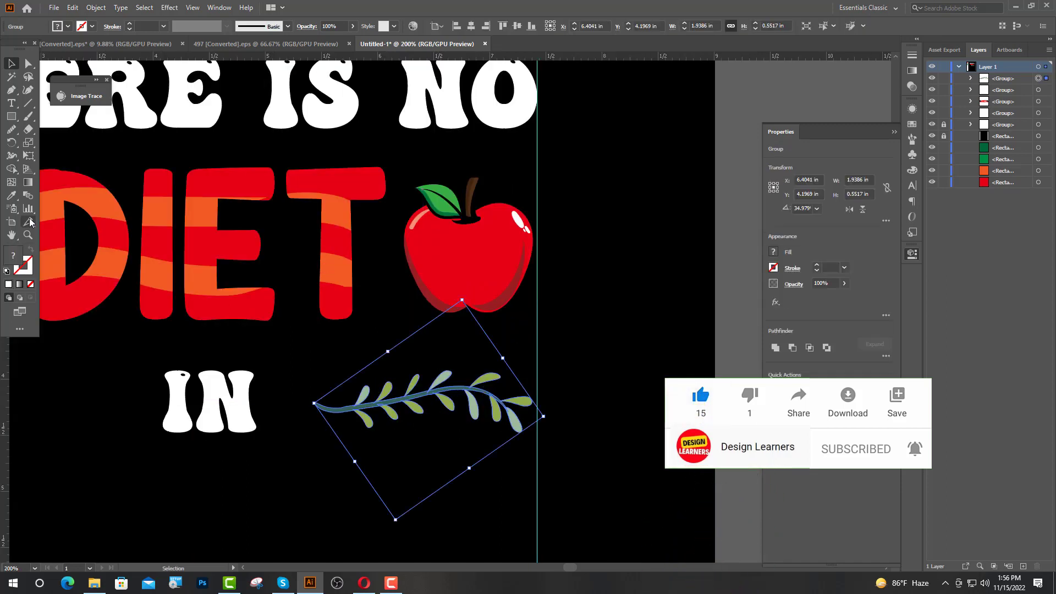
Recolour the leafy branch with the orange swatch colour and scale it up to about 2.21 in wide.
click(11, 196)
click(50, 210)
key(v)
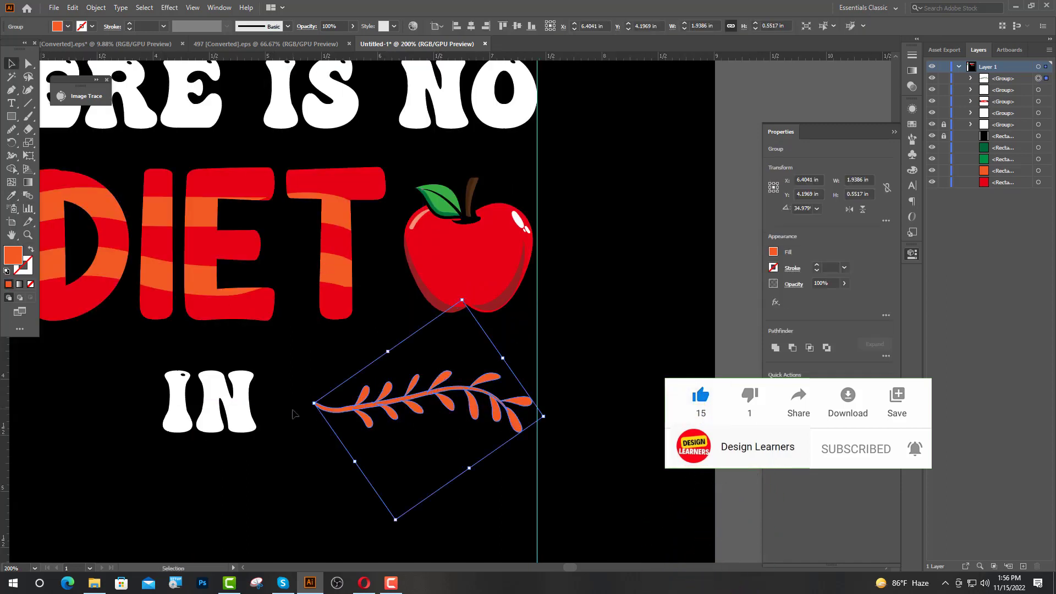
drag(306, 408, 275, 408)
Align the word IN and the orange branch by their vertical centres and deselect them.
shift+click(233, 405)
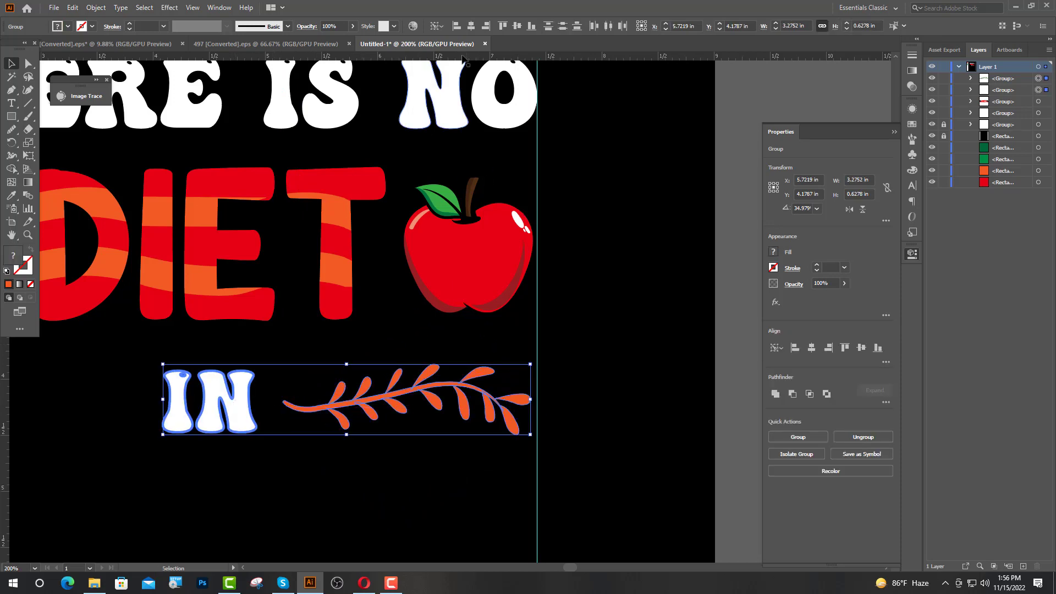
click(515, 28)
key(ctrl+1)
key(ctrl+shift+a)
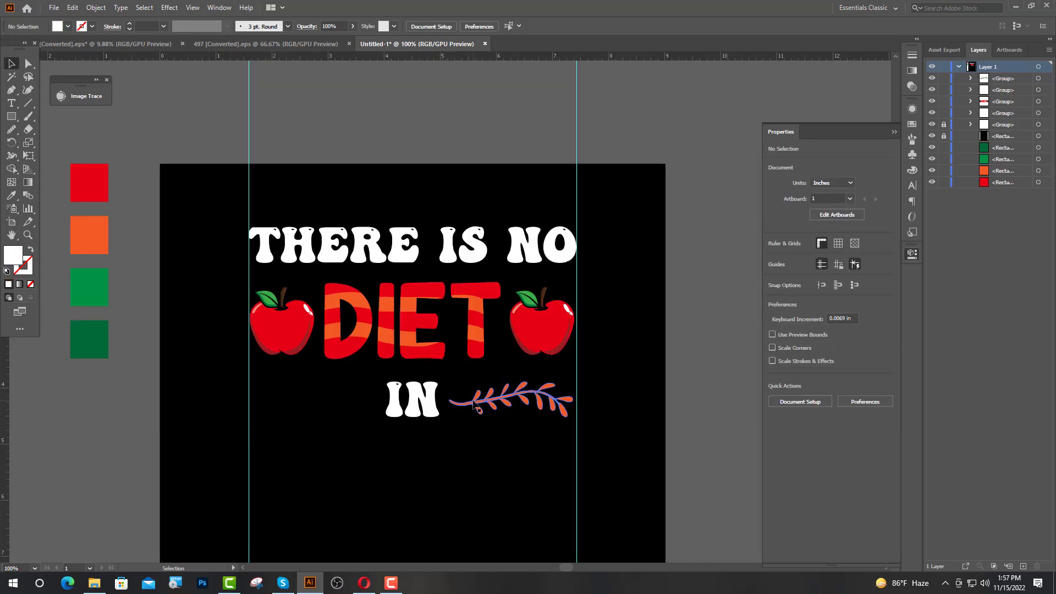
Duplicate the orange branch to the empty side of IN and reflect the copy across the vertical axis.
drag(473, 400, 289, 403)
right_click(288, 404)
mouse_move(342, 337)
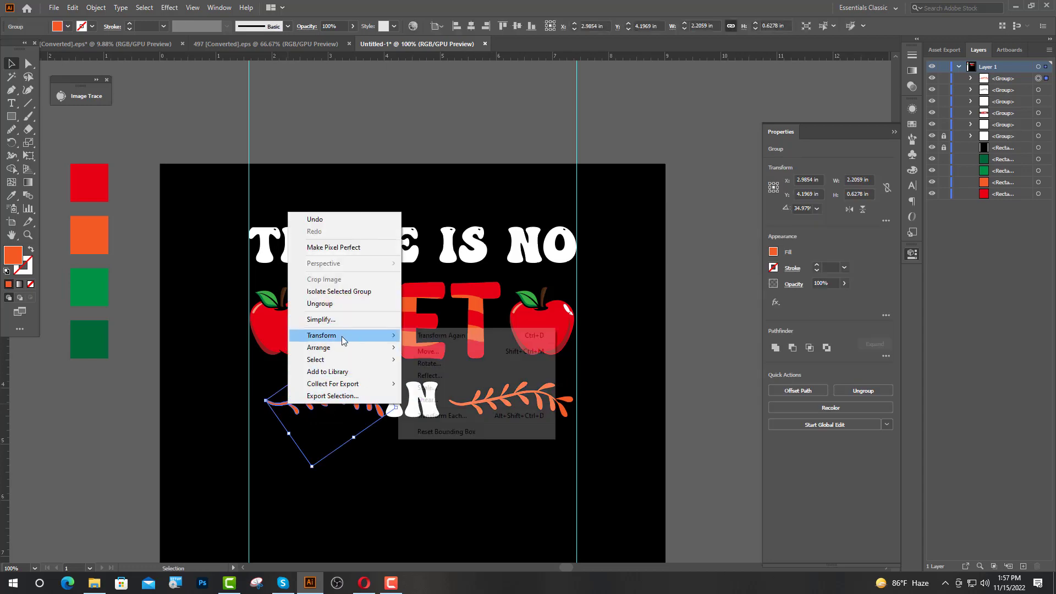
click(434, 376)
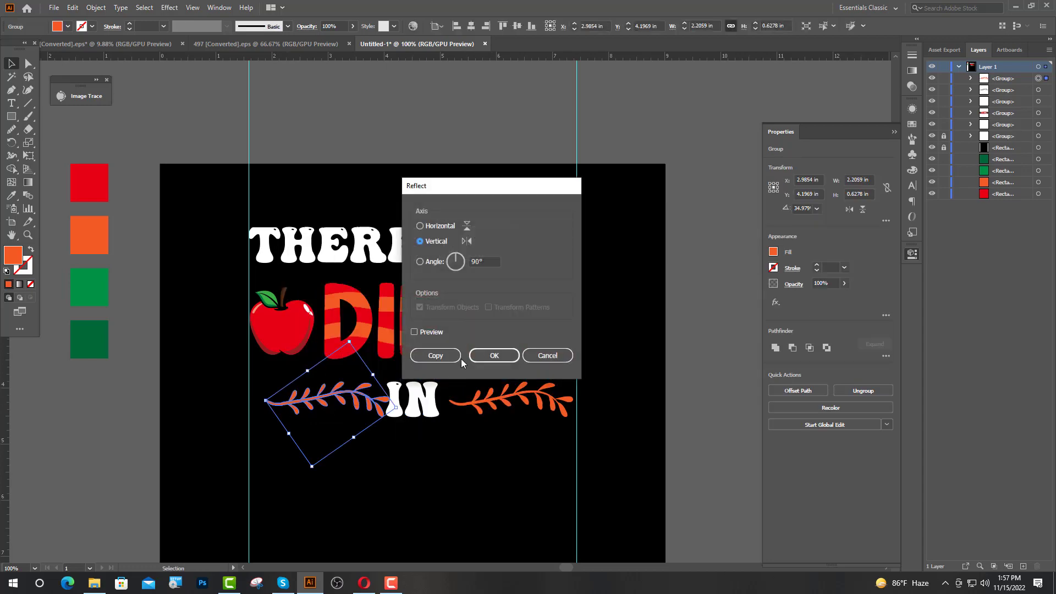
click(486, 355)
Place the mirrored branch against the left guide under the apple and select it together with IN and the other branch.
key(ctrl+plus)
key(ctrl+plus)
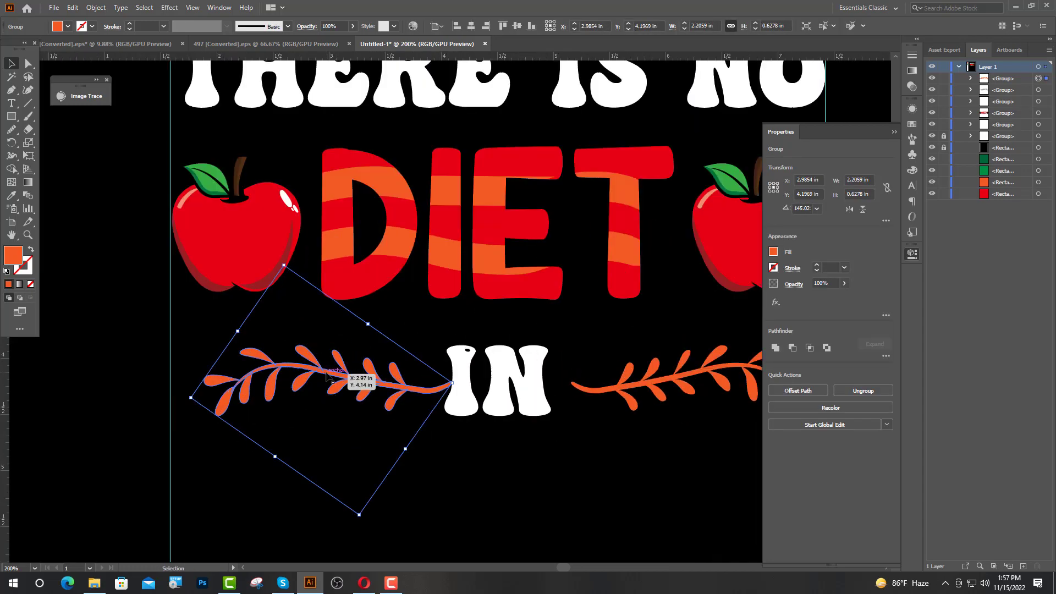
drag(327, 376, 449, 416)
key(ctrl+minus)
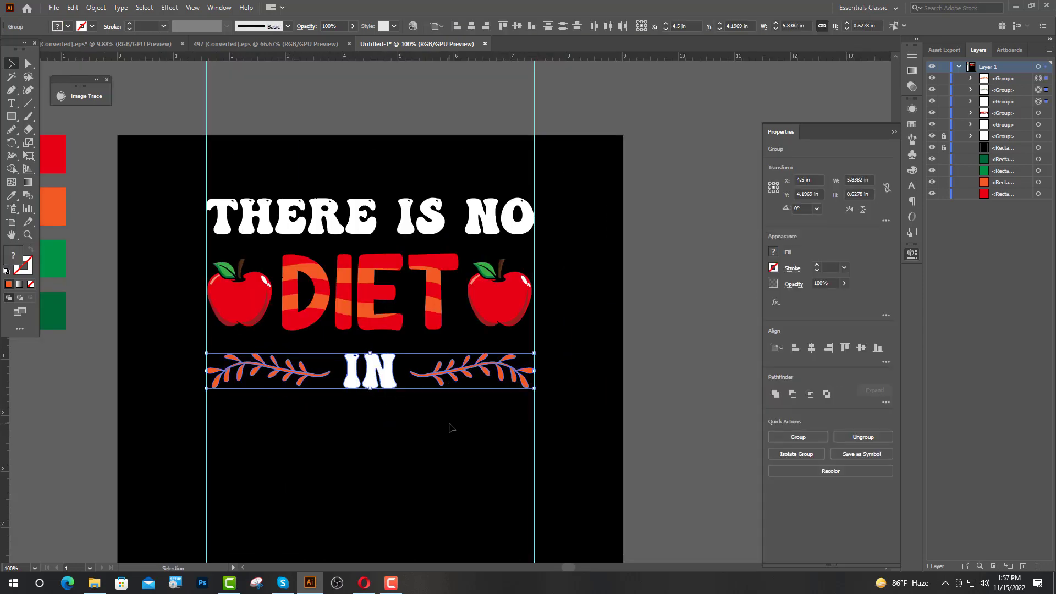
Group IN with its two branches, nudge the group up slightly towards DIET and deselect it.
key(a)
key(ctrl+g)
key(shift+Up)
key(shift+Up)
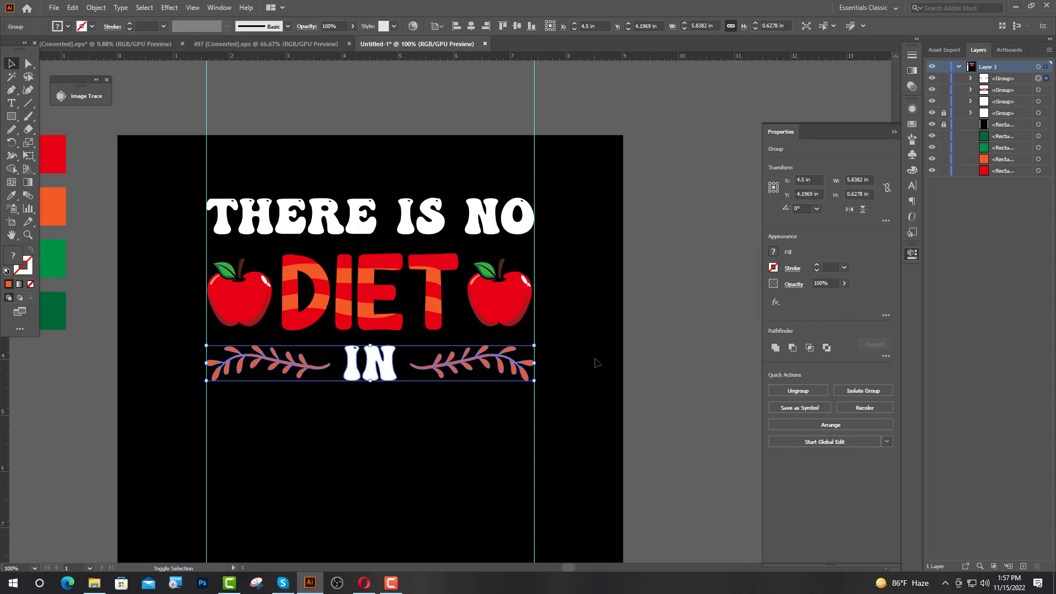
click(596, 363)
Add the text THANKS below DIET in the Hey Comic Regular font at 100 pt.
click(12, 104)
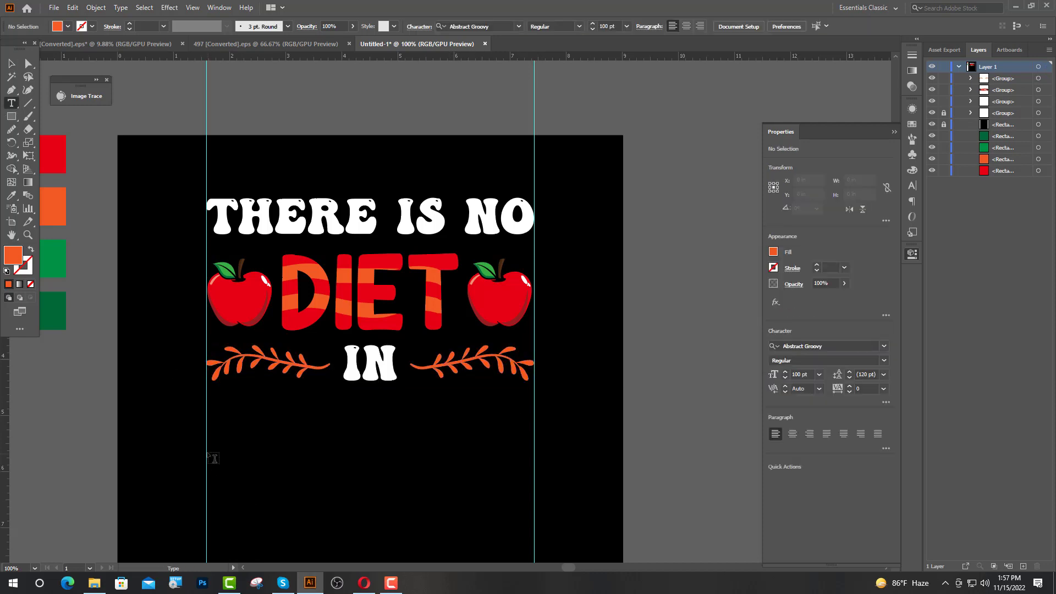
click(205, 422)
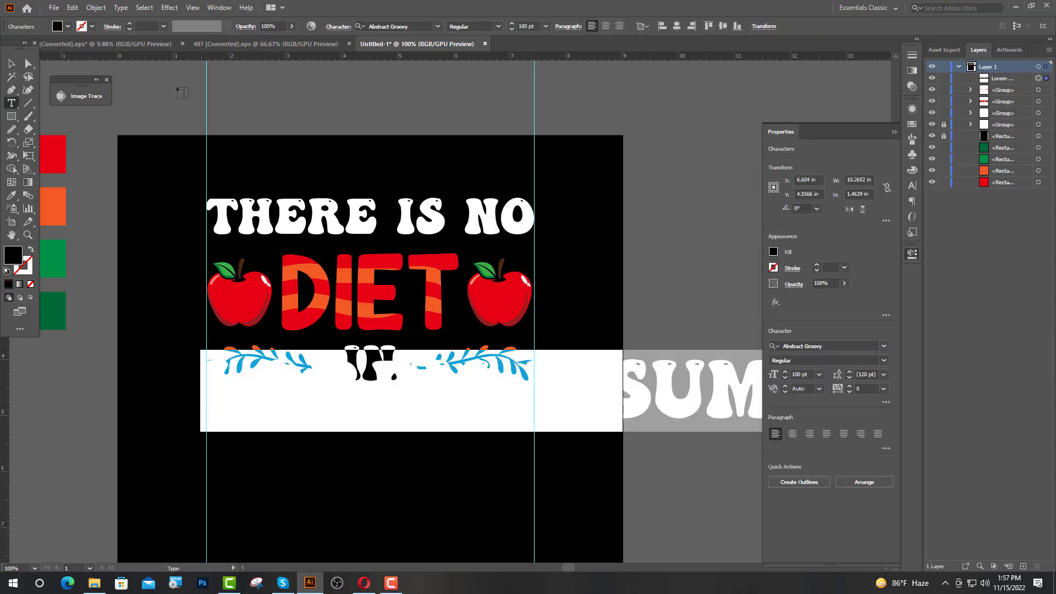
click(438, 27)
click(401, 101)
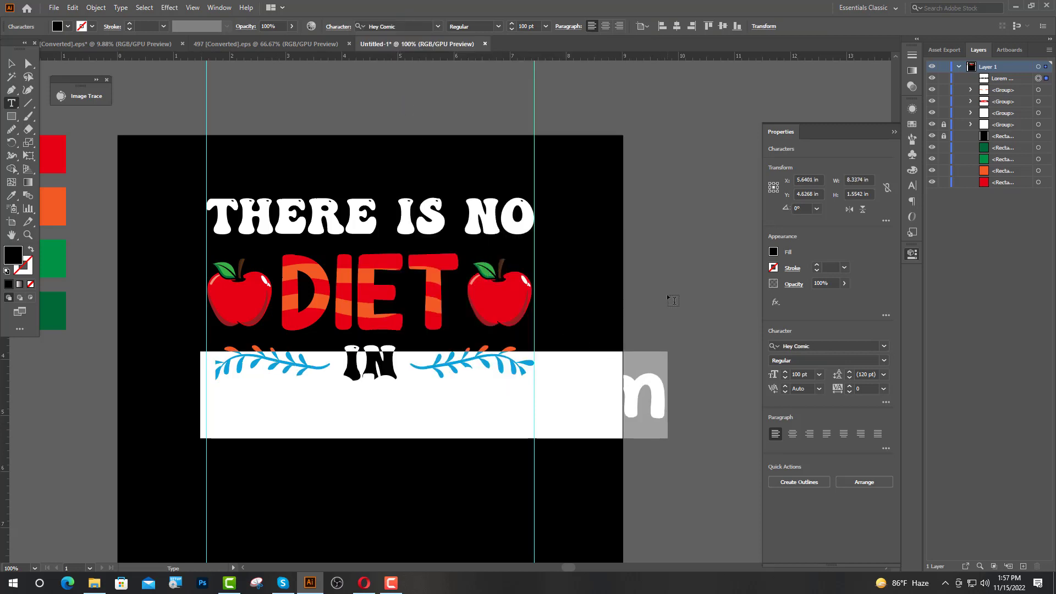
text(THANKS)
key(Escape)
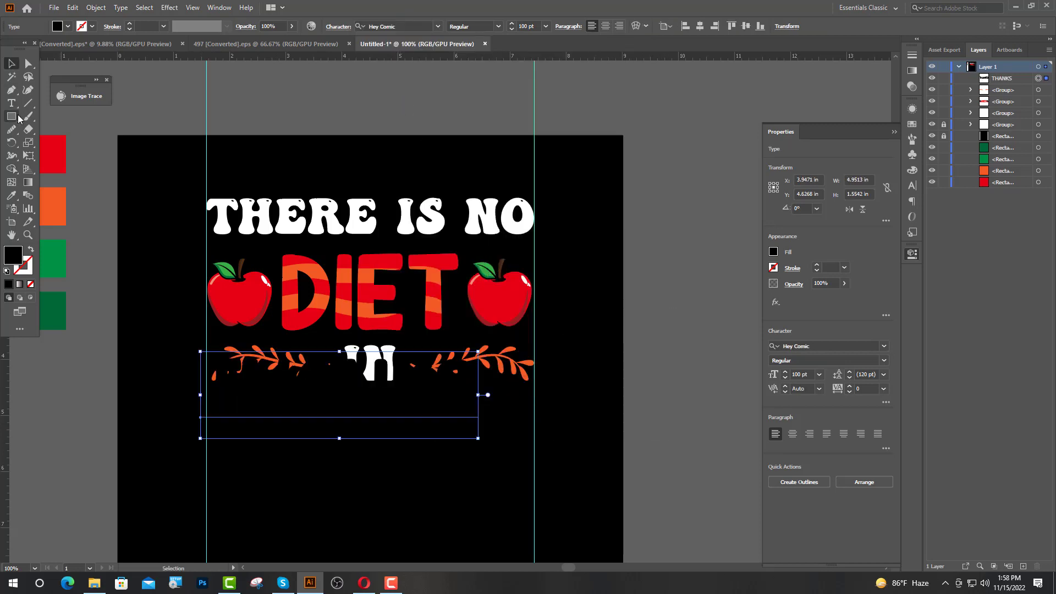
Colour the THANKS text with the dark green swatch and move it below the IN row.
click(14, 198)
click(55, 308)
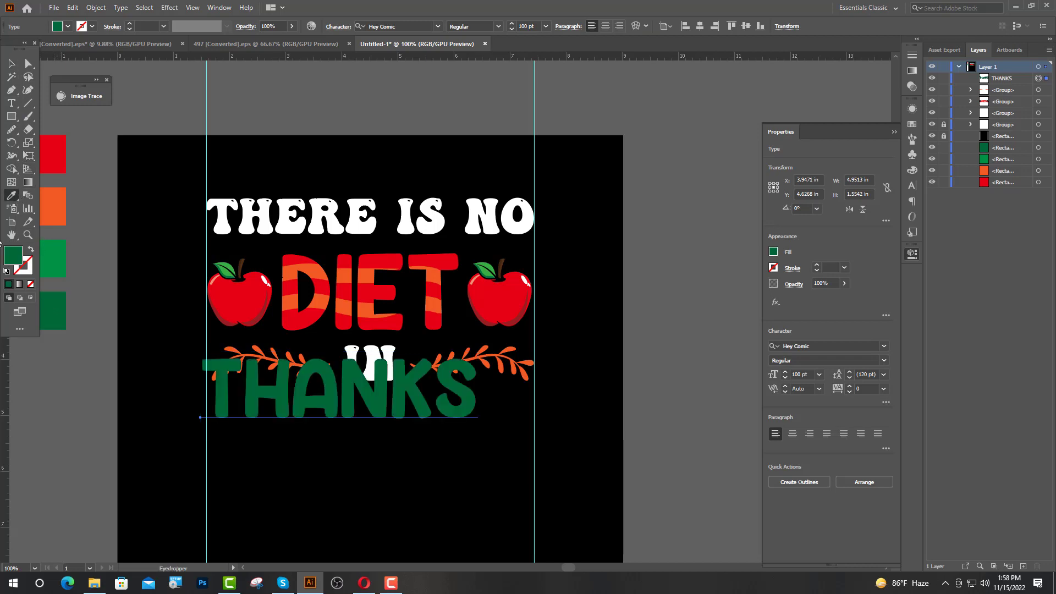
click(12, 66)
drag(303, 411, 290, 465)
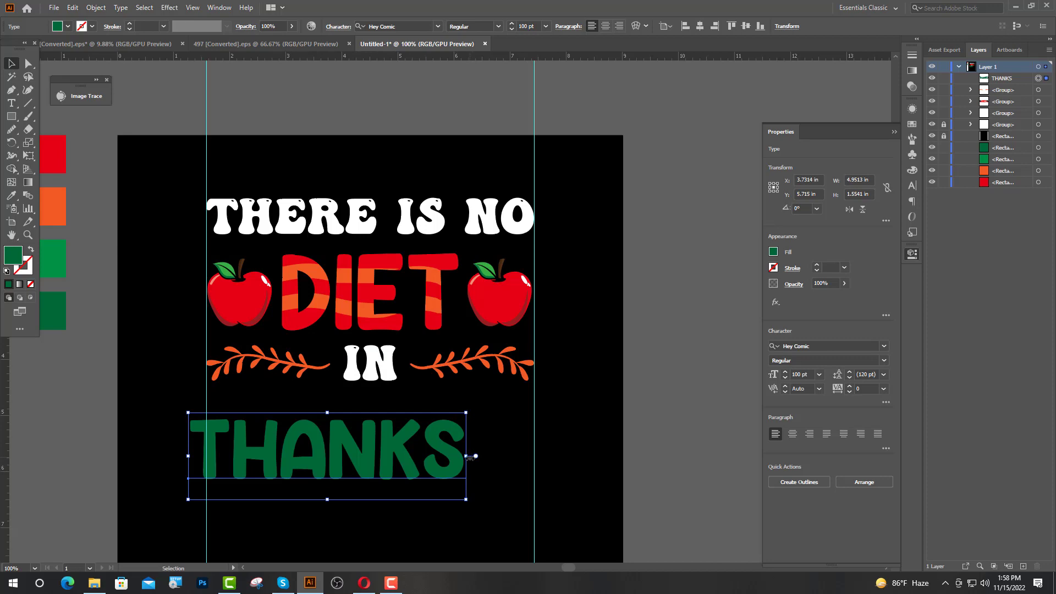
Scale the THANKS text up to about 124 pt and convert it to outlines.
drag(471, 458, 534, 457)
right_click(518, 463)
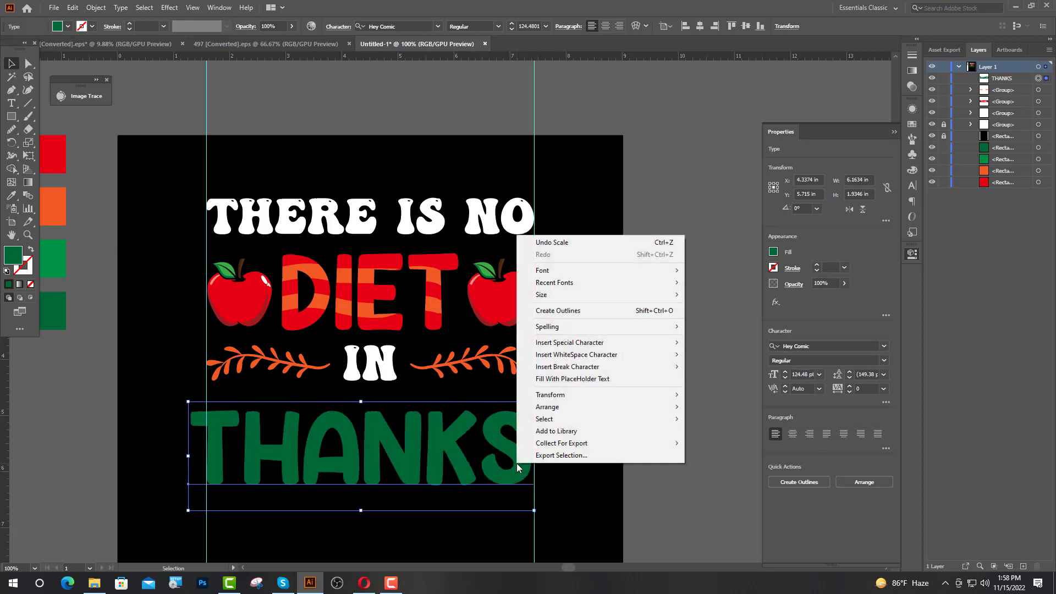
click(551, 311)
Fit the THANKS outlines between the two vertical guides, scaling them down to about 5.84 in wide, and deselect them.
scroll(215, 458, up, 3)
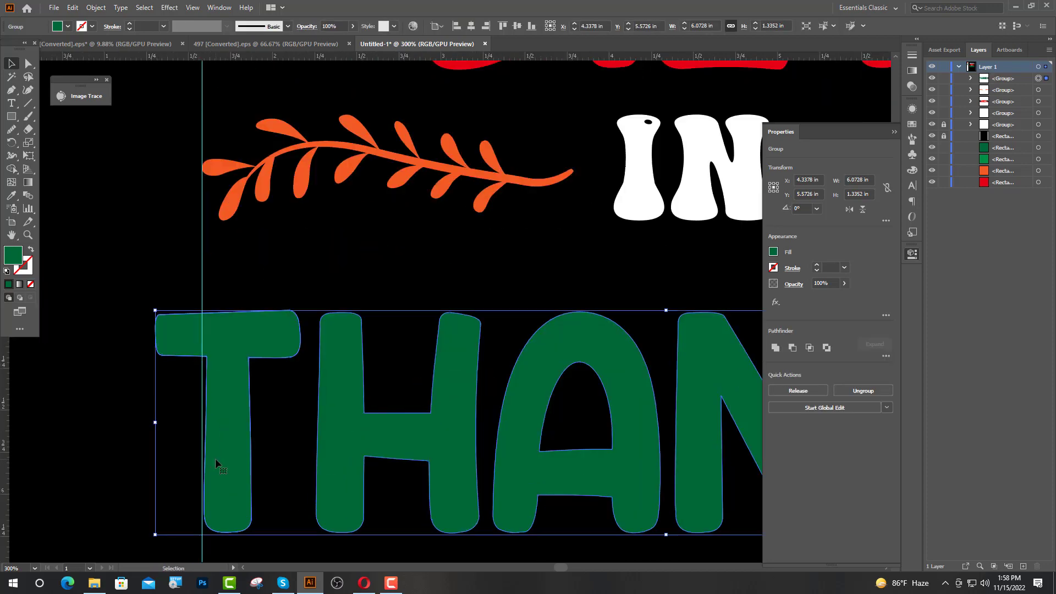
drag(215, 459, 263, 457)
scroll(275, 448, down, 4)
scroll(360, 411, up, 6)
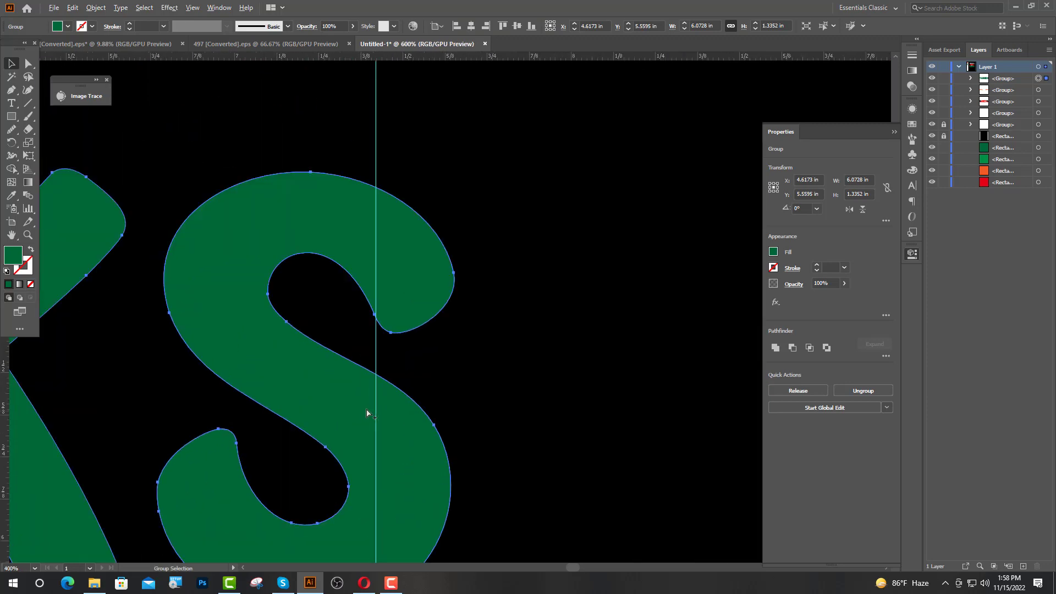
drag(458, 395, 378, 407)
click(505, 402)
scroll(505, 401, down, 5)
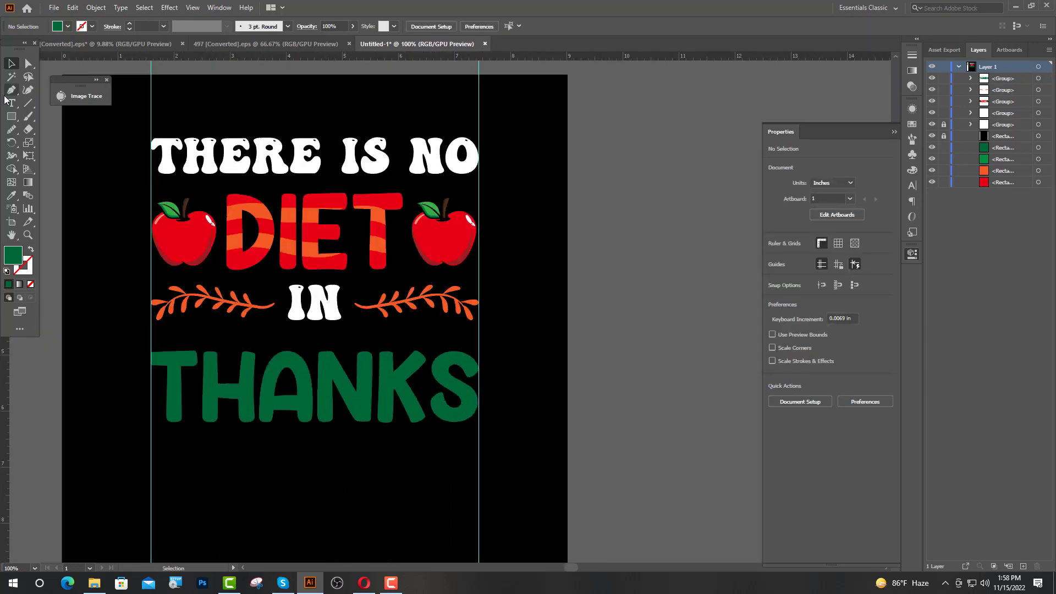
Draw a wavy path across the THANKS letters with the Pen tool, from the left guide to just past the right guide.
click(10, 94)
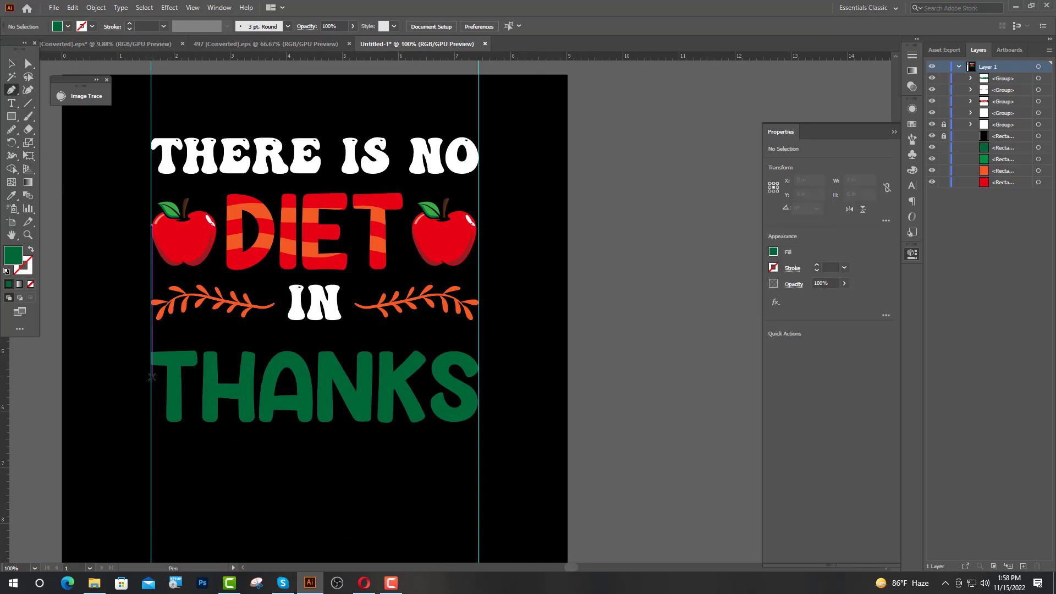
drag(152, 377, 168, 370)
drag(310, 377, 478, 379)
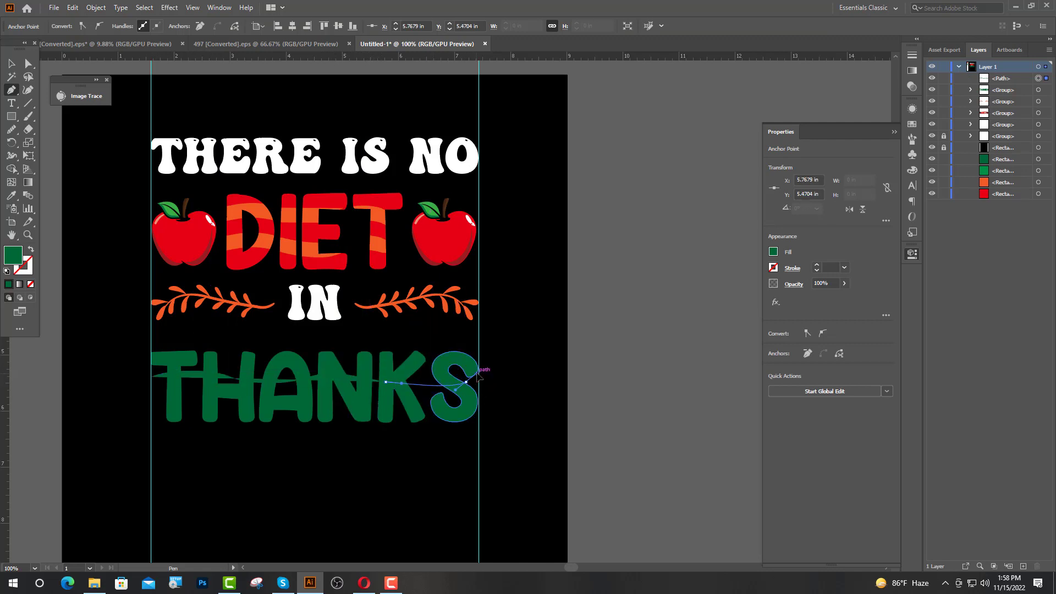
click(496, 363)
Give the wavy path an orange stroke with no fill and deselect it.
click(11, 63)
click(13, 197)
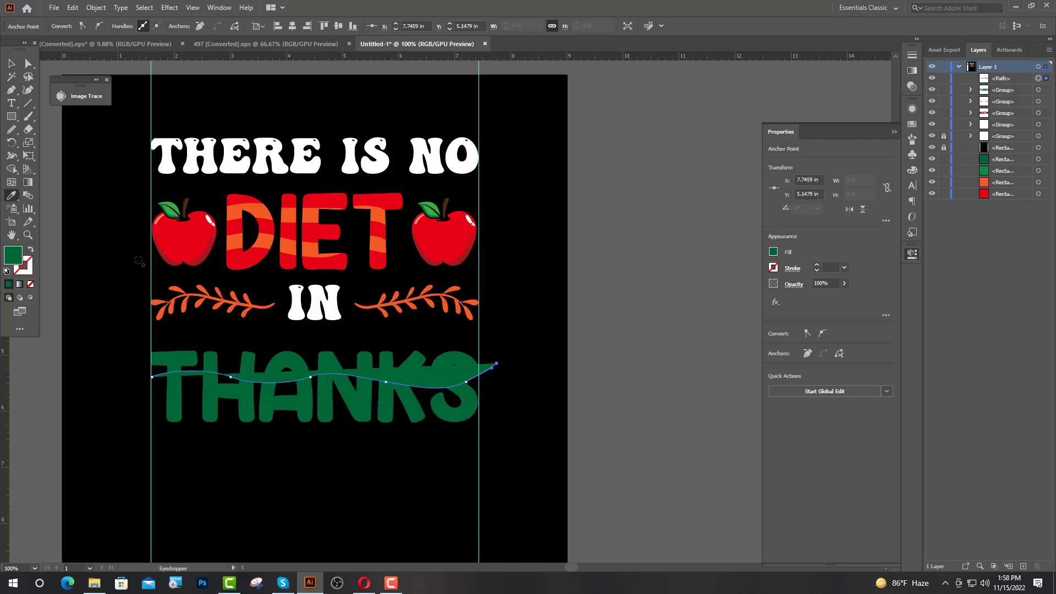
key(ctrl+minus)
key(v)
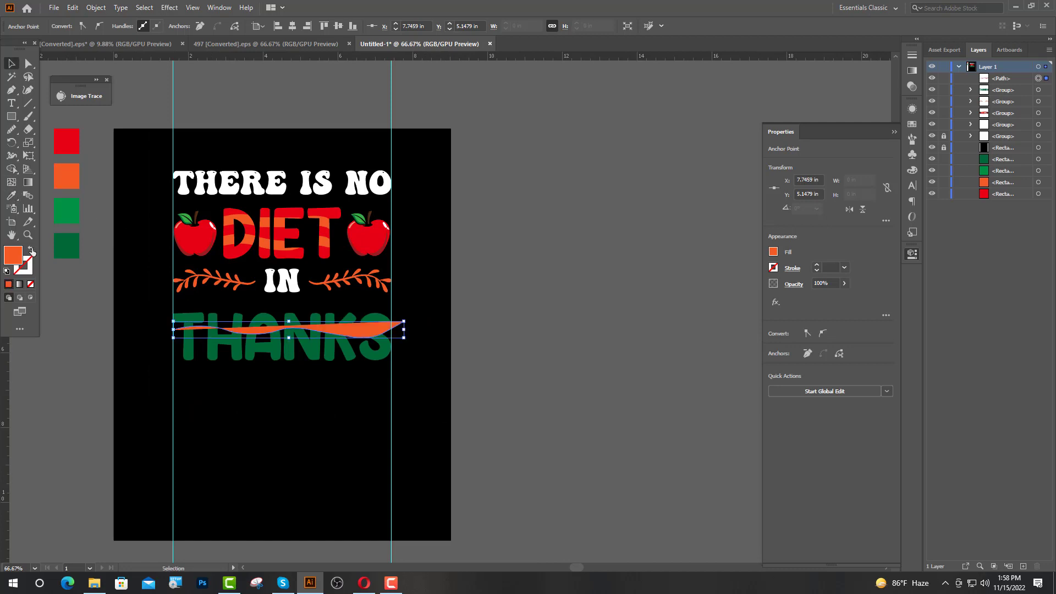
click(31, 250)
click(92, 307)
Position the wavy line over THANKS and duplicate it downward to make three evenly spaced lines.
scroll(320, 324, up, 1)
scroll(232, 314, up, 1)
drag(243, 357, 237, 343)
drag(254, 335, 252, 361)
key(ctrl+d)
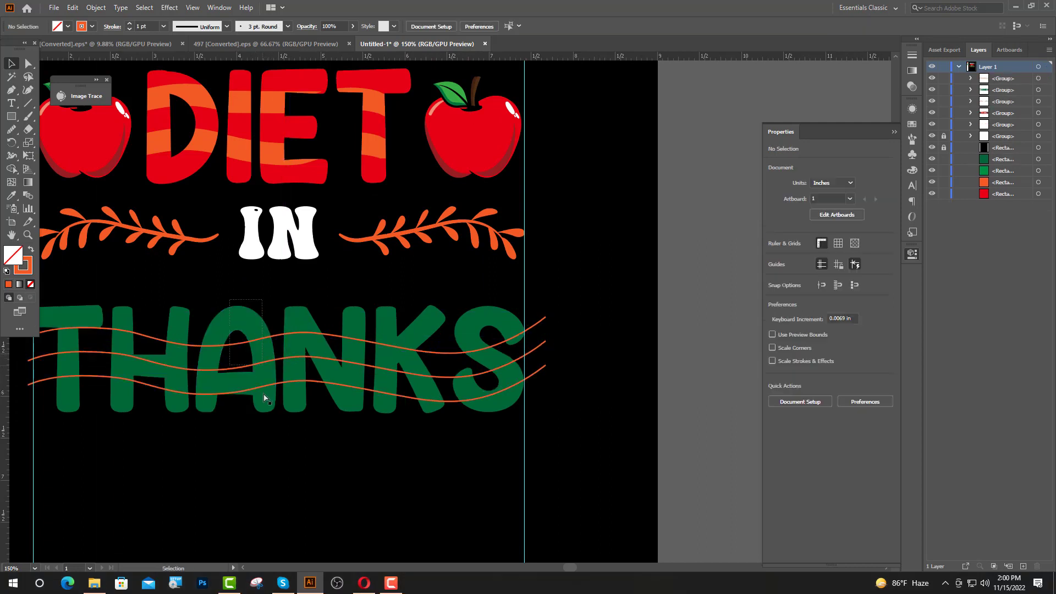
Divide the THANKS letters along the three wavy lines with Pathfinder and ungroup the resulting pieces.
drag(228, 299, 264, 396)
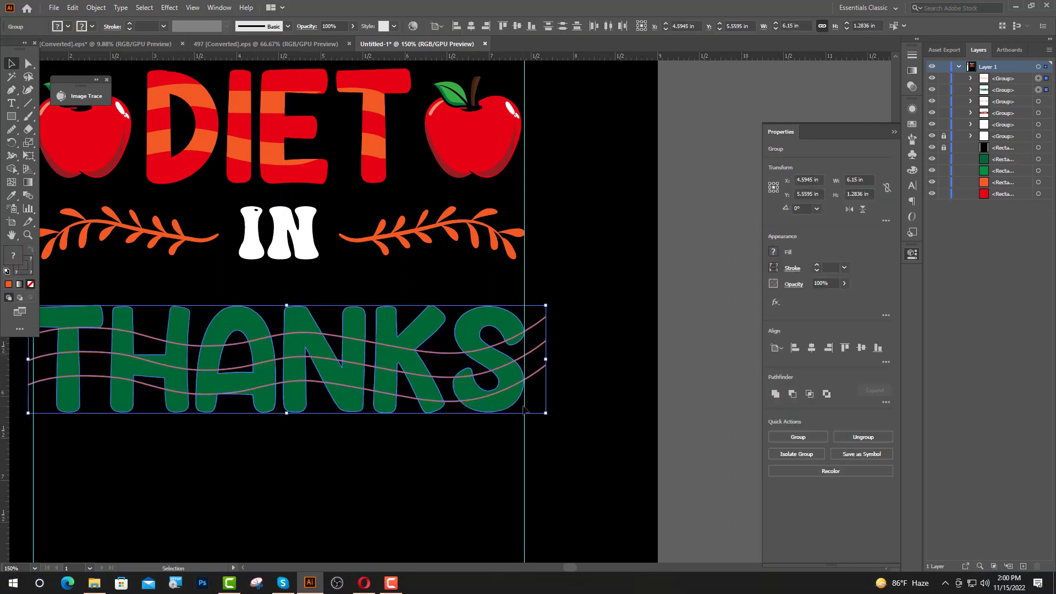
click(886, 403)
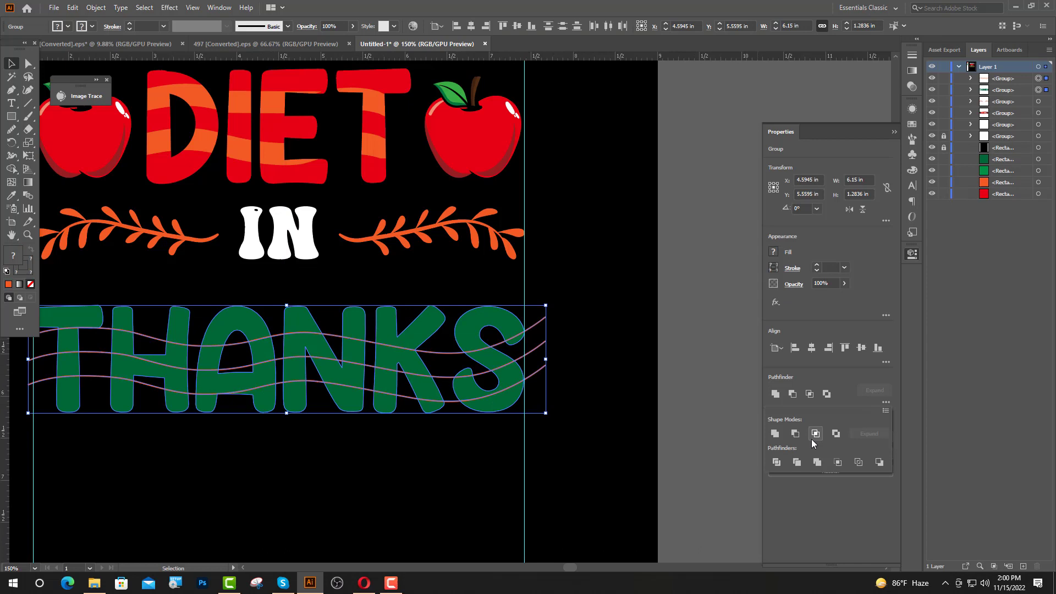
click(776, 462)
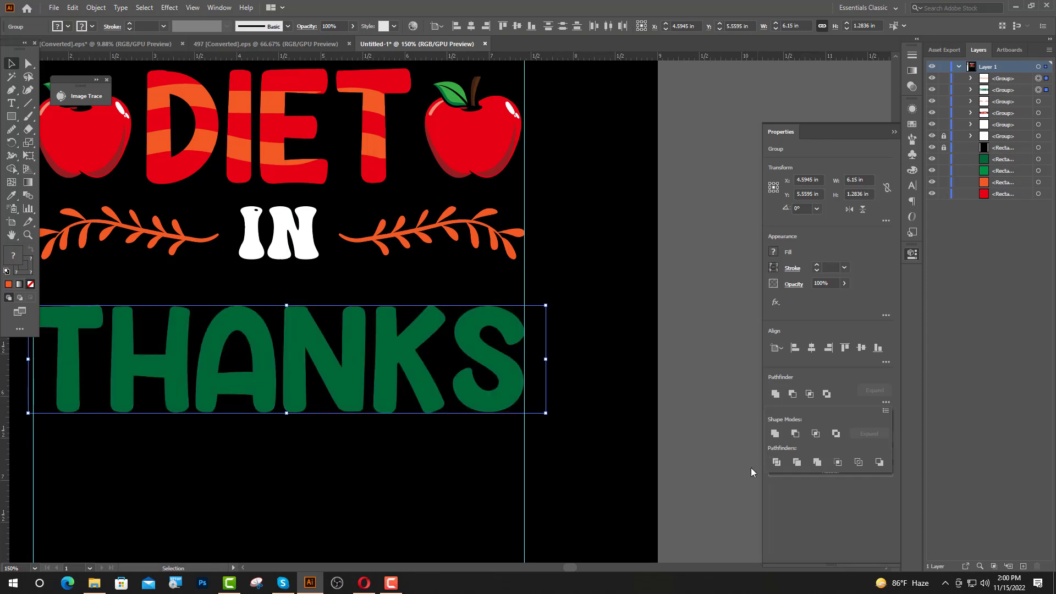
right_click(395, 369)
click(422, 452)
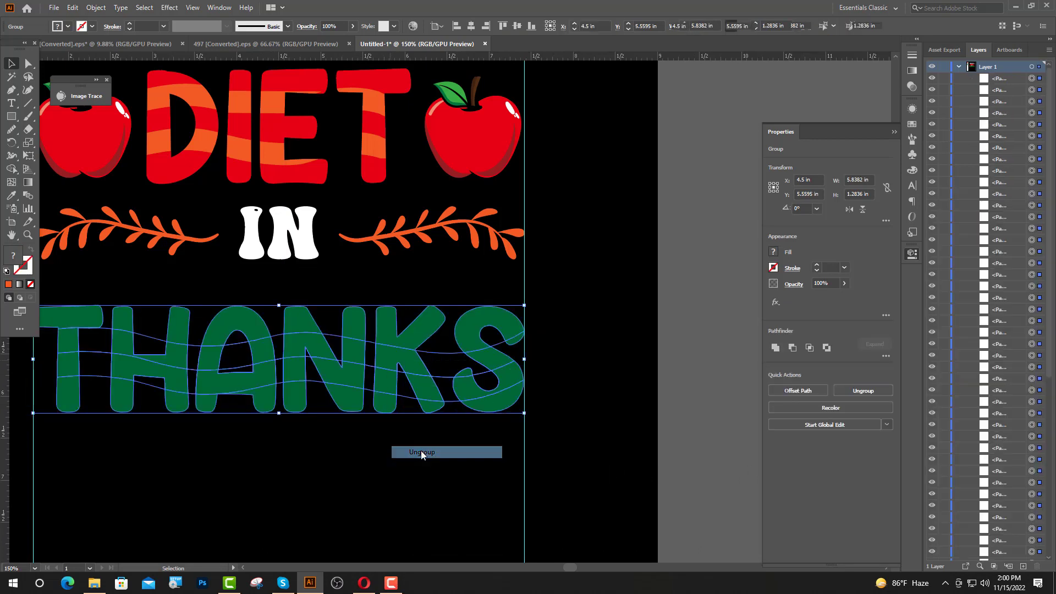
click(442, 374)
drag(447, 379, 447, 381)
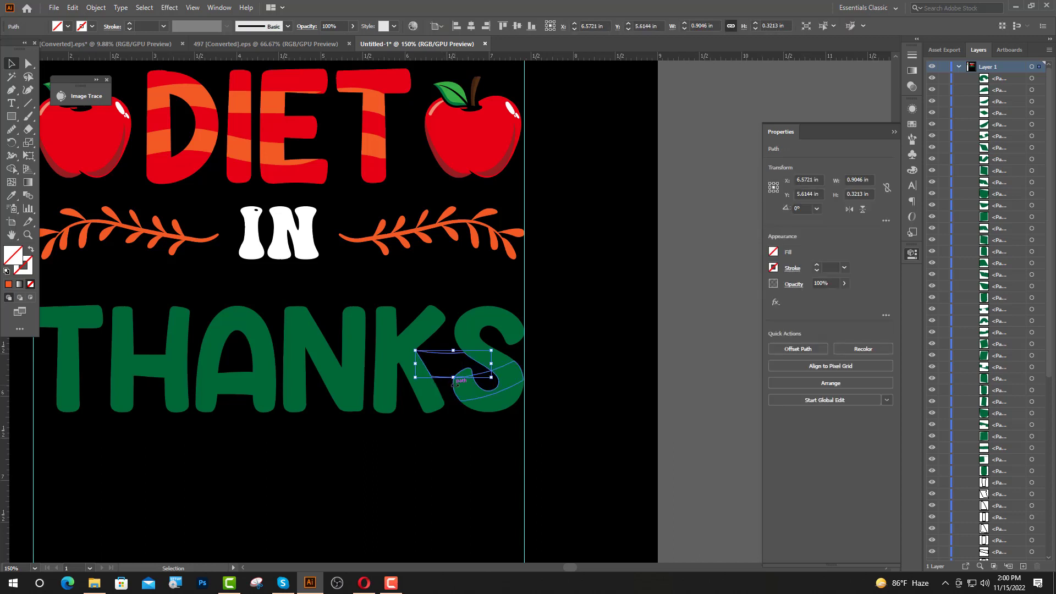
shift+click(446, 388)
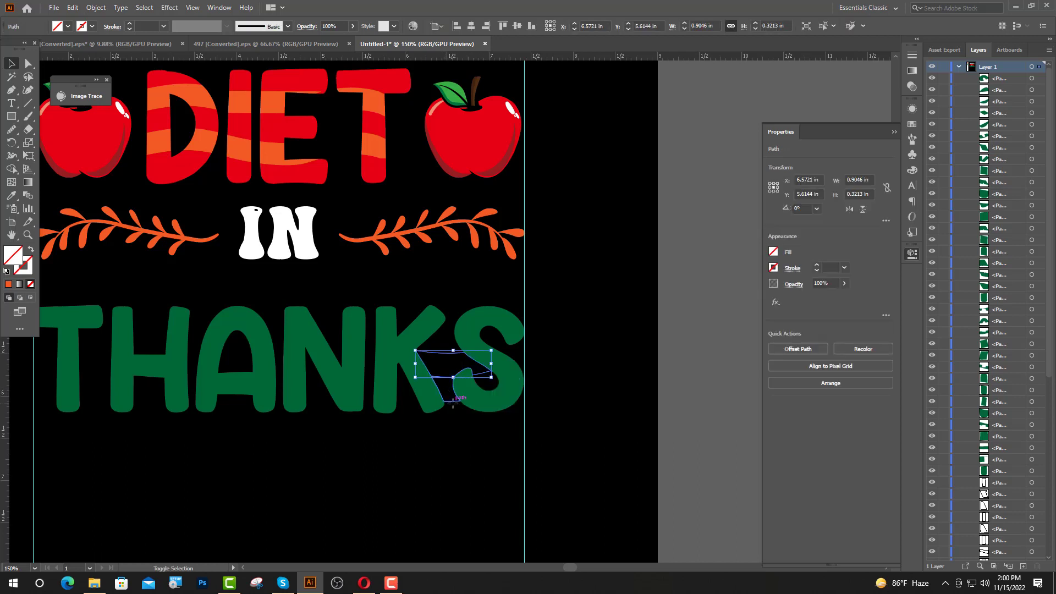
click(474, 434)
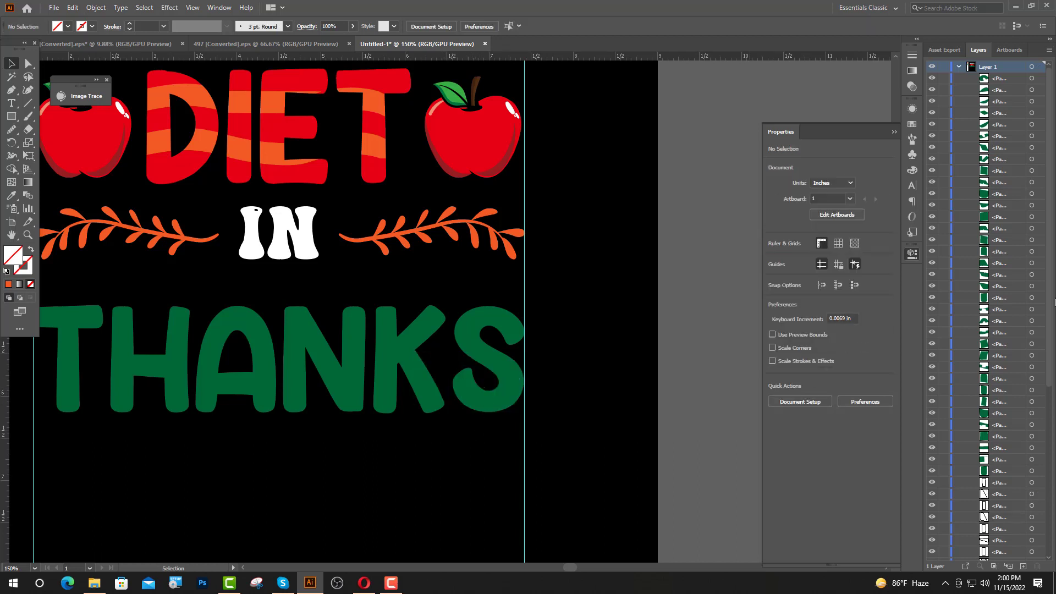
Select all the unfilled leftover paths between the THANKS letters that the division produced and delete them.
scroll(1034, 341, down, 6)
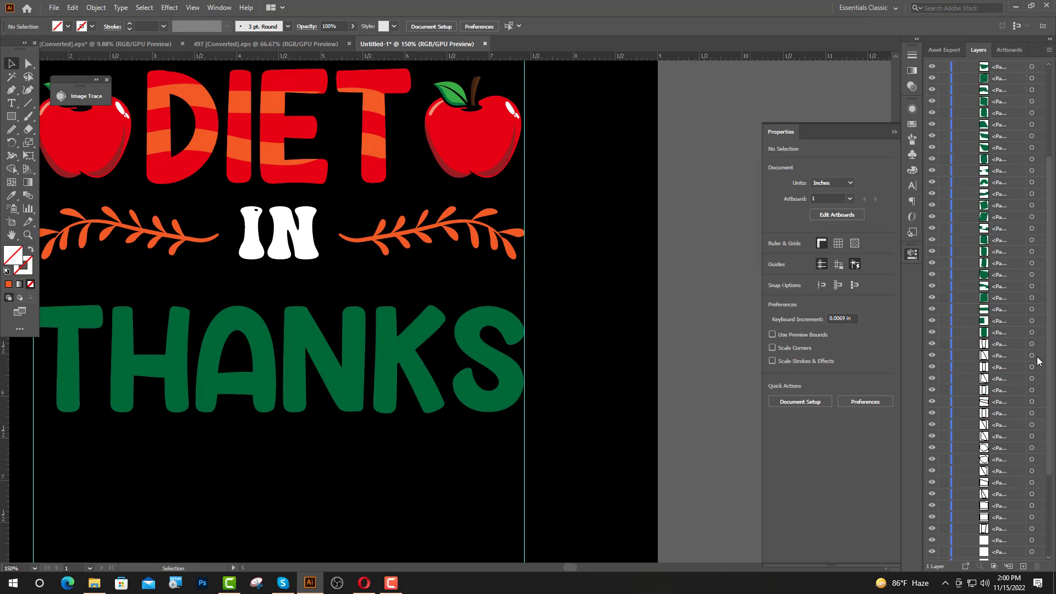
scroll(1037, 363, down, 1)
shift+click(1032, 252)
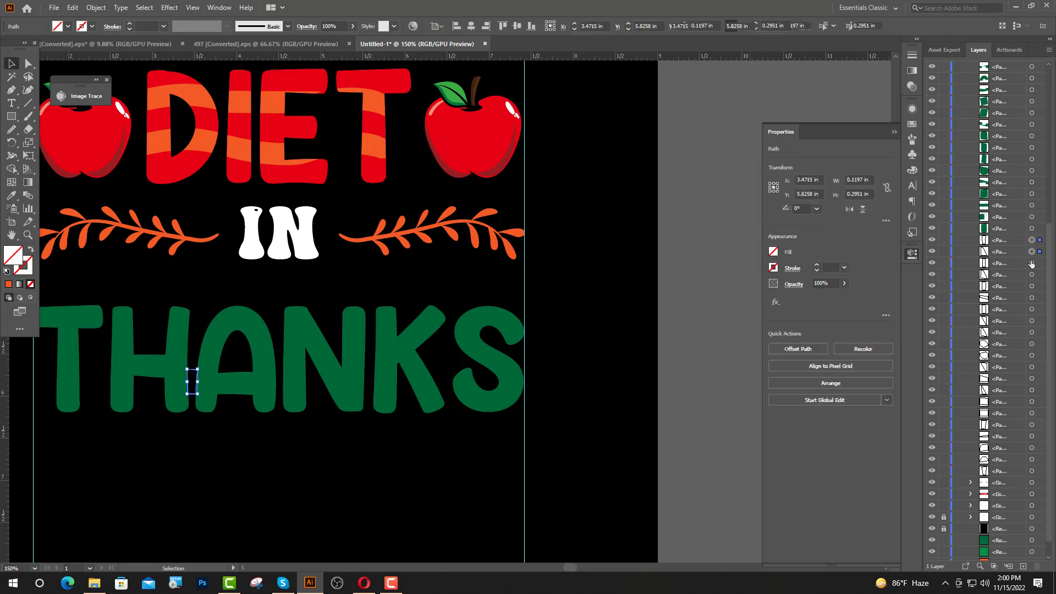
shift+click(1033, 274)
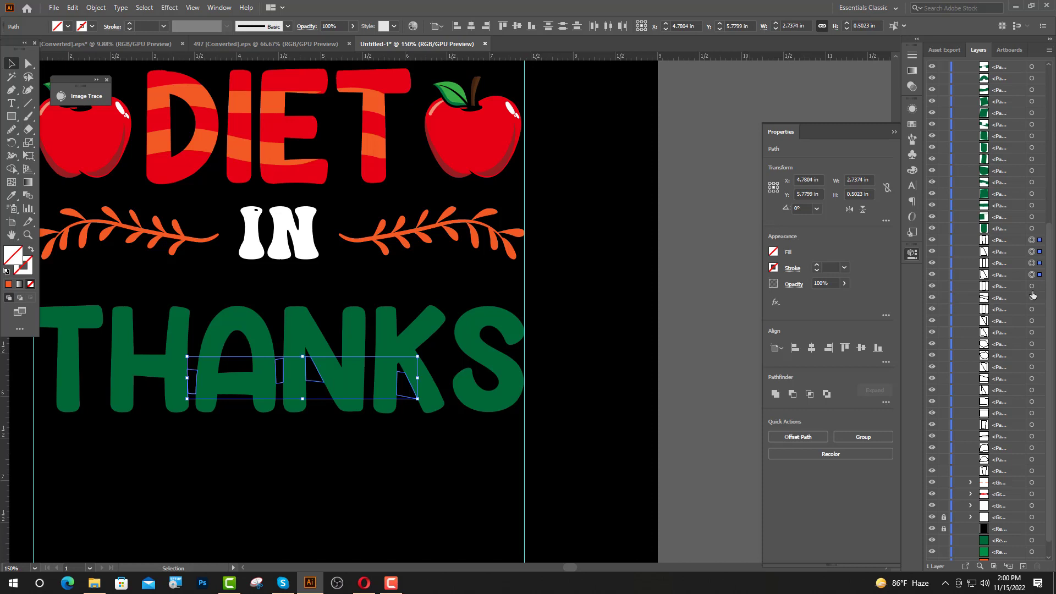
shift+click(1033, 298)
shift+click(1032, 309)
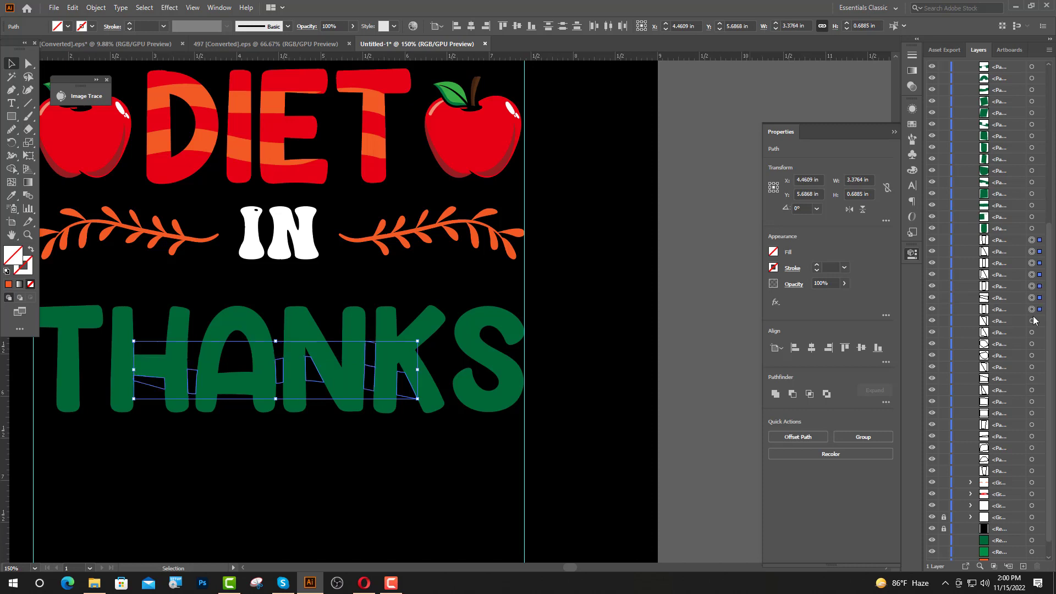
shift+click(1032, 344)
shift+click(1032, 355)
shift+click(1032, 367)
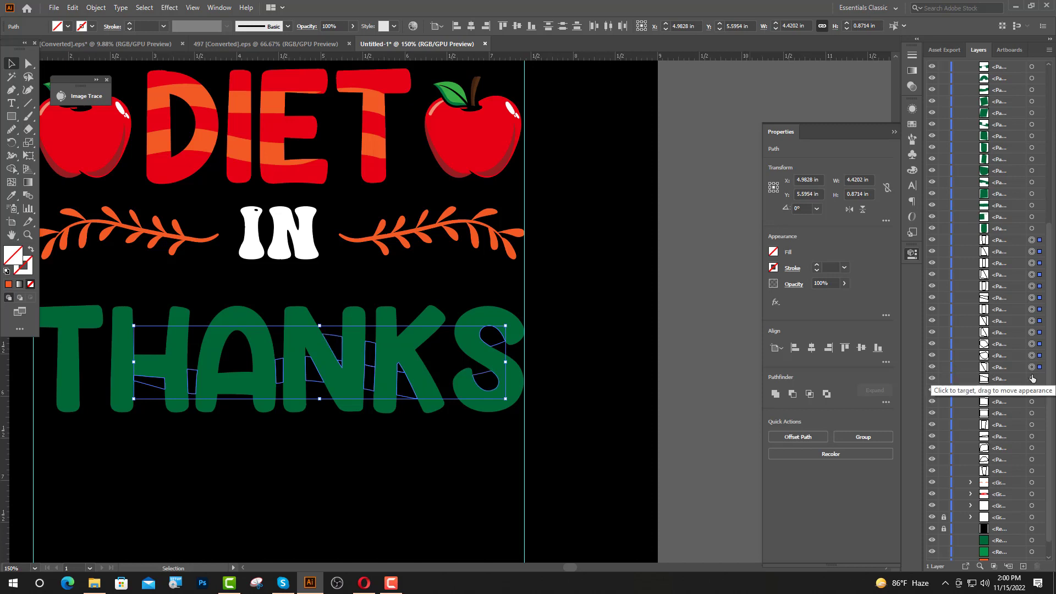
shift+click(1032, 378)
shift+click(1032, 390)
shift+click(1033, 401)
shift+click(1032, 413)
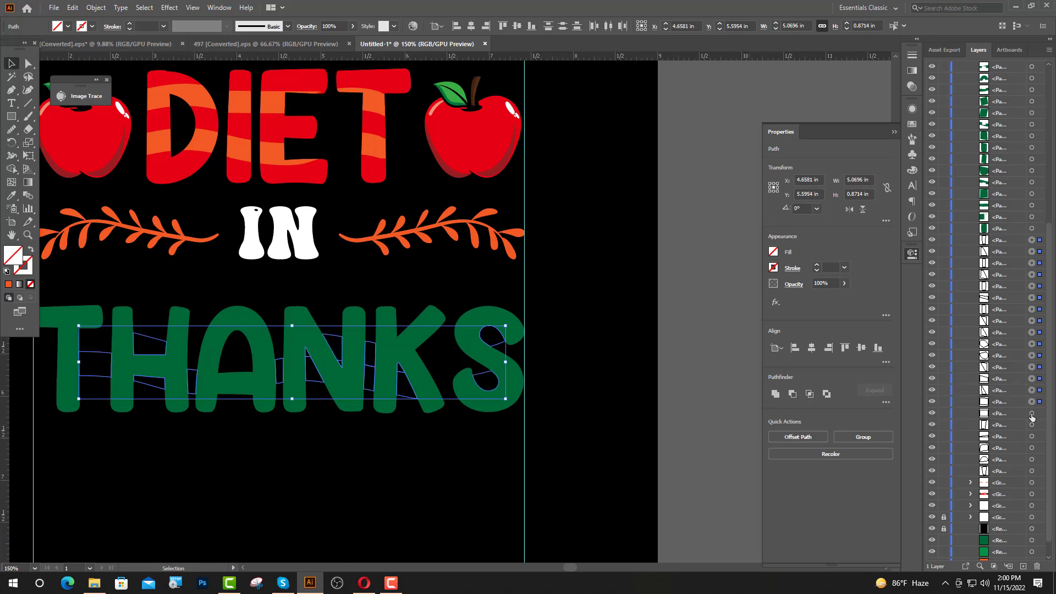
shift+click(1032, 425)
shift+click(1032, 437)
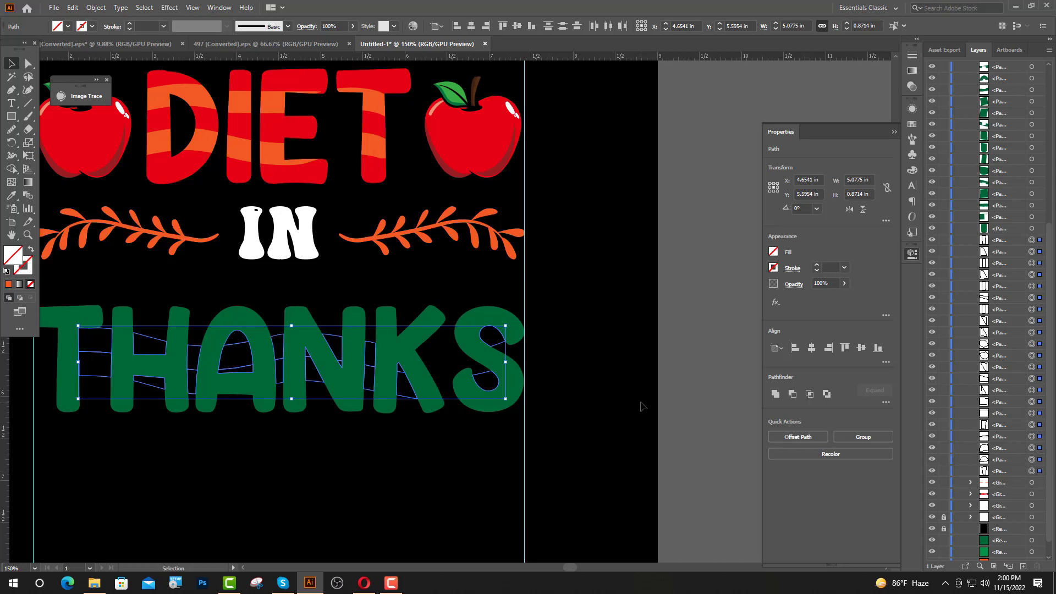
key(Delete)
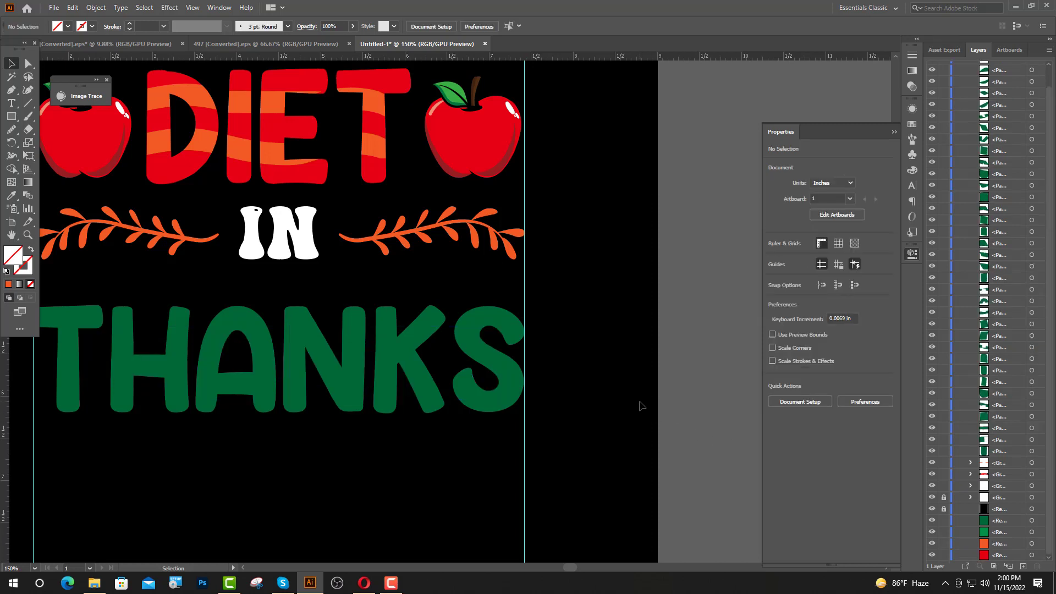
Fill the second wavy band across all the THANKS letters with the lighter green sampled from the colour swatch beside the artboard.
click(69, 318)
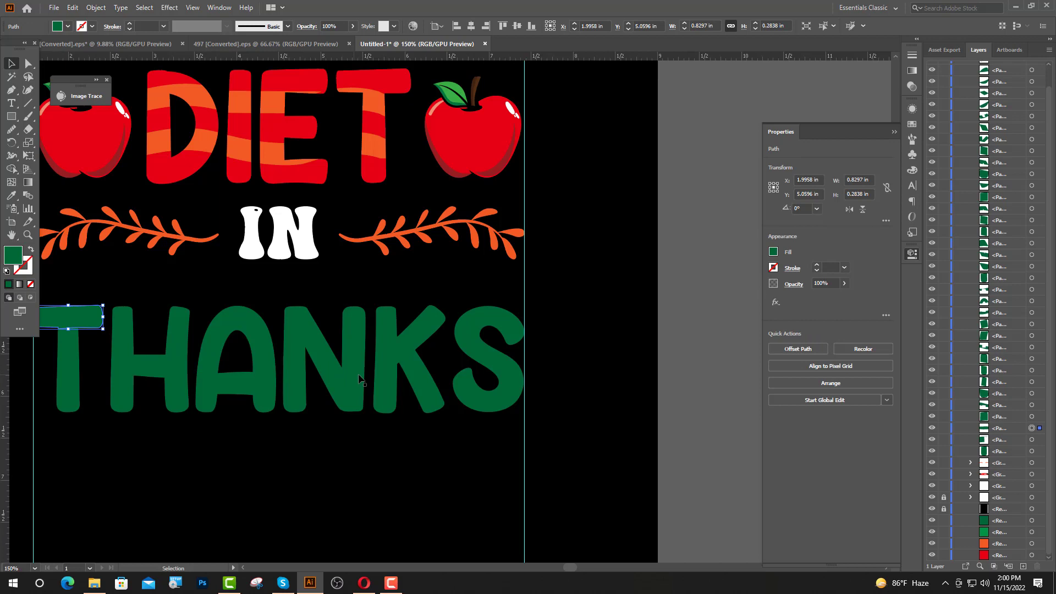
click(68, 339)
shift+click(122, 345)
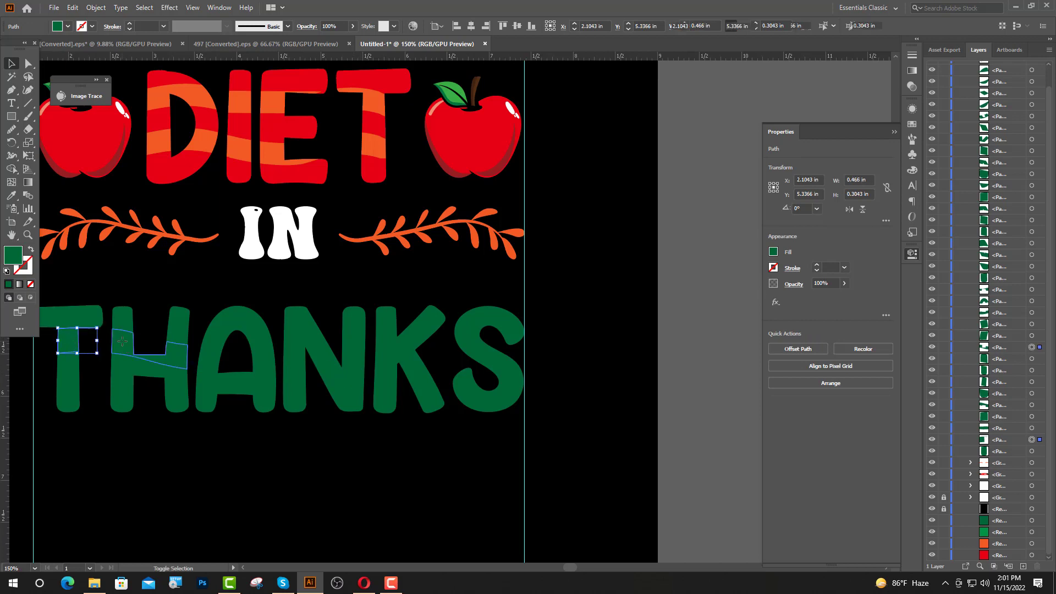
shift+click(209, 361)
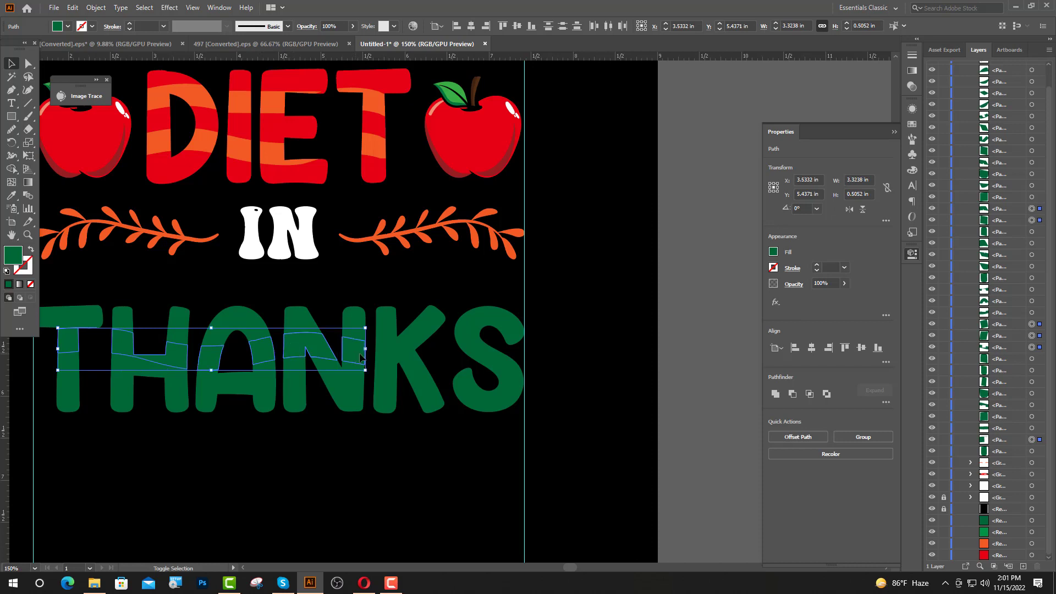
shift+click(394, 358)
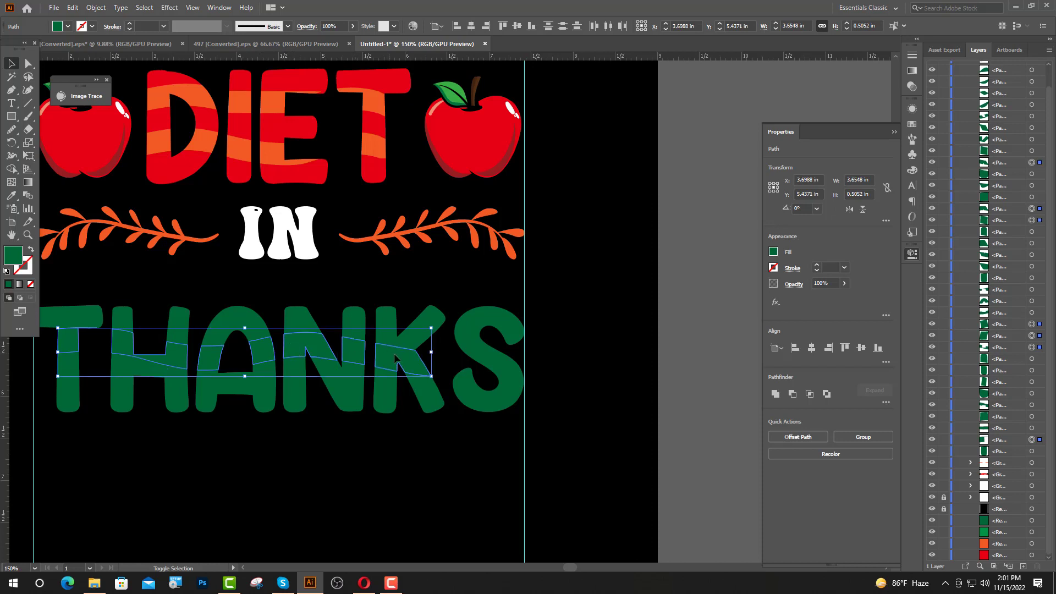
shift+click(494, 367)
scroll(538, 377, down, 1)
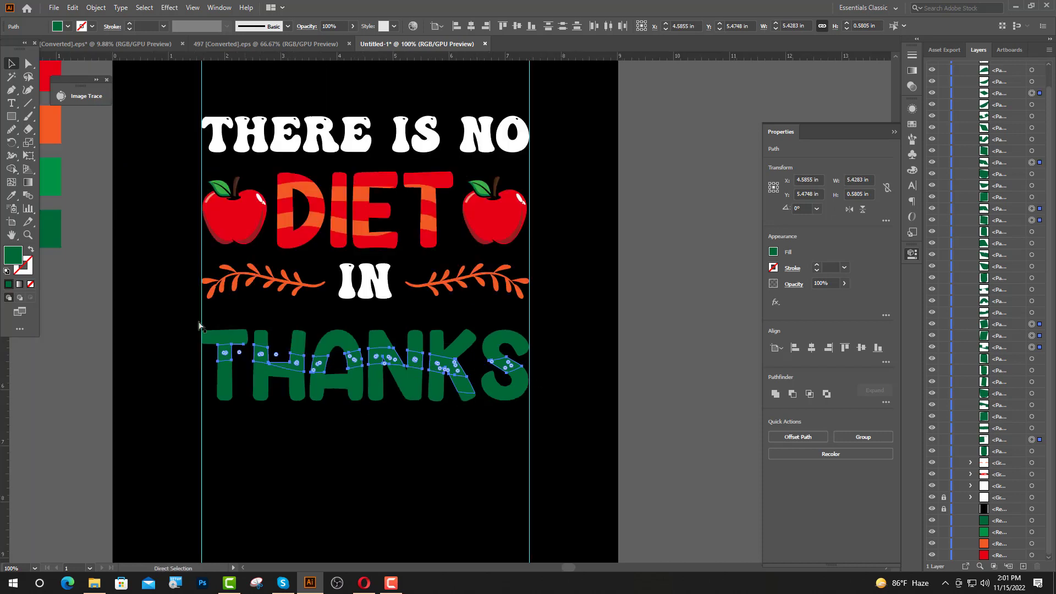
click(12, 197)
click(48, 177)
key(v)
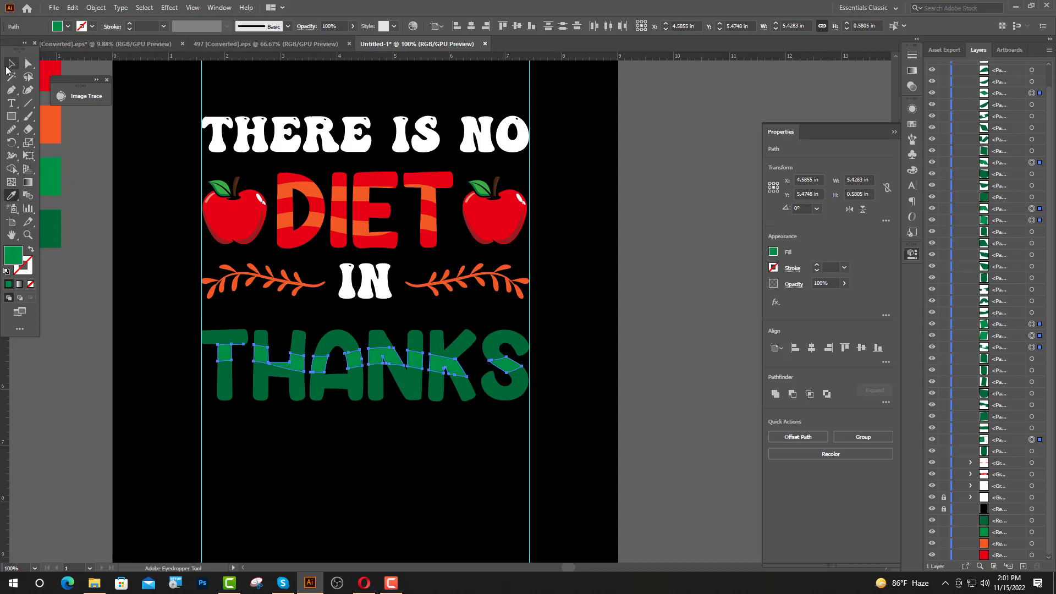
click(215, 389)
Fill the lowest wavy band of the THANKS letters with the same lighter green and move the word up closer to IN.
scroll(325, 407, up, 1)
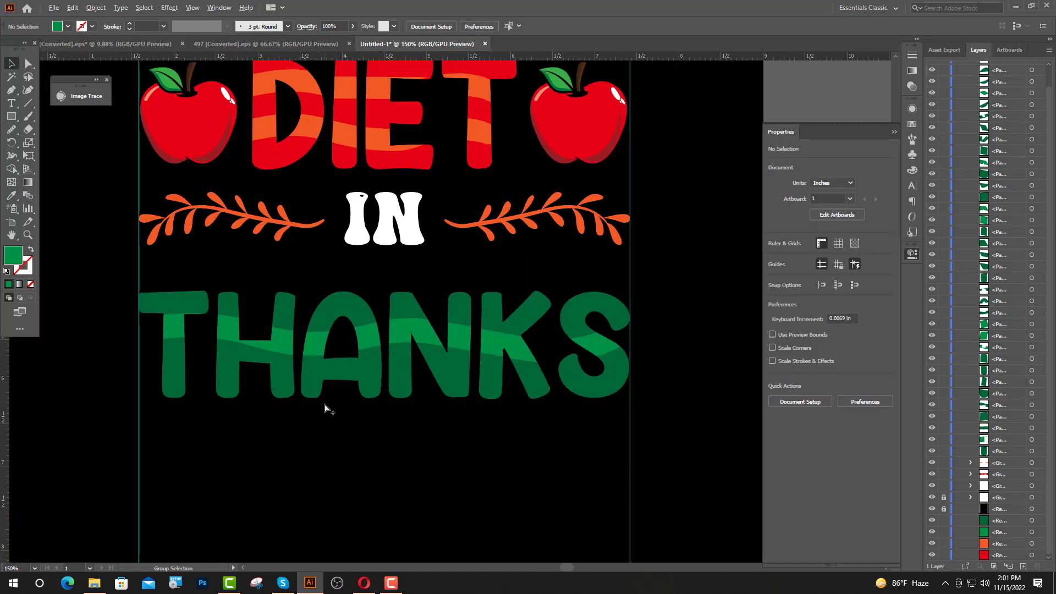
click(174, 378)
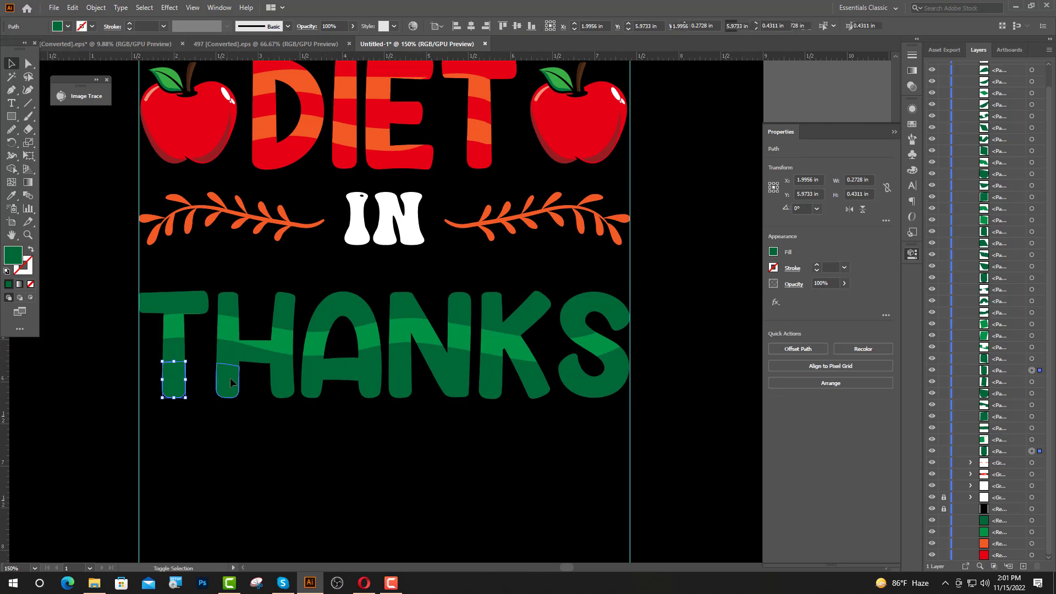
shift+click(227, 380)
shift+click(311, 387)
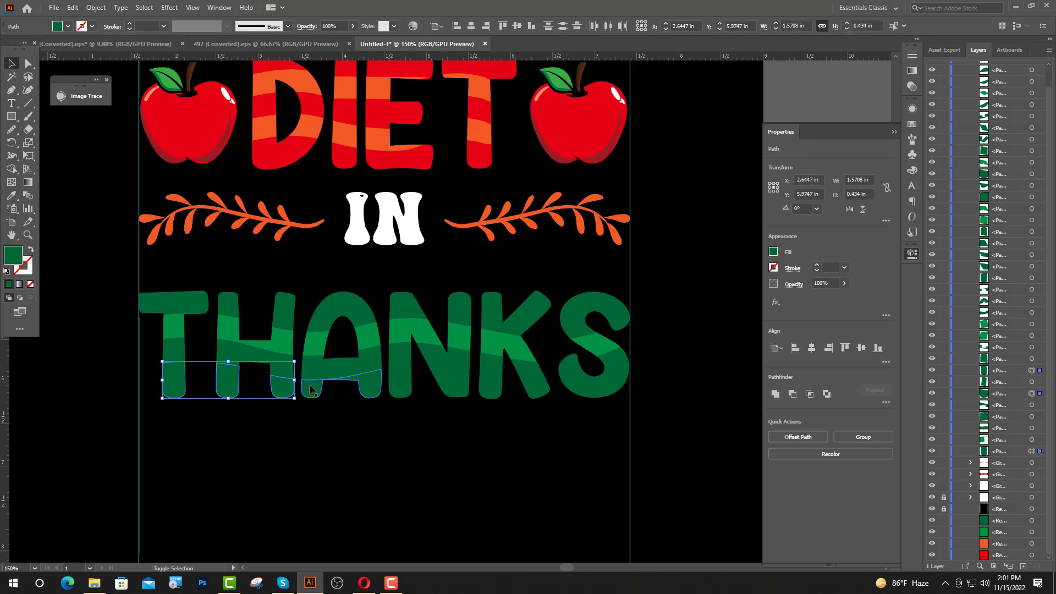
shift+click(311, 388)
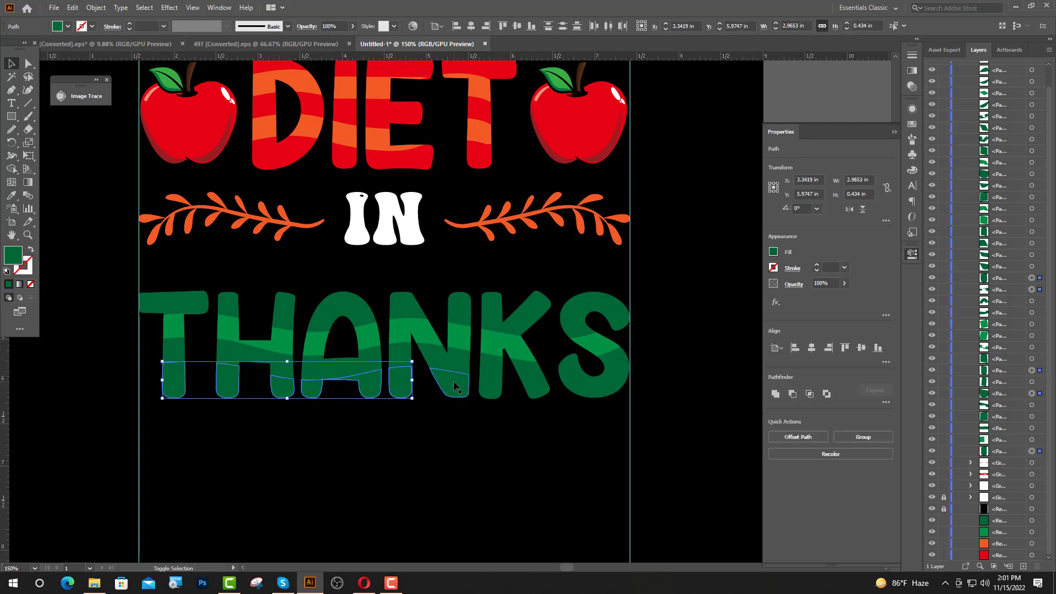
shift+click(493, 391)
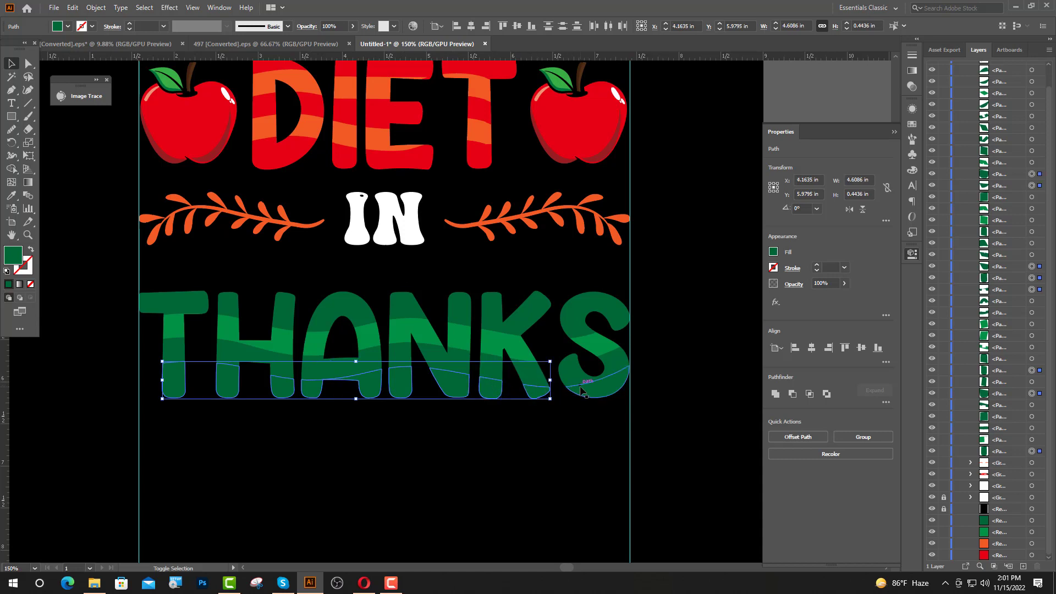
shift+click(600, 392)
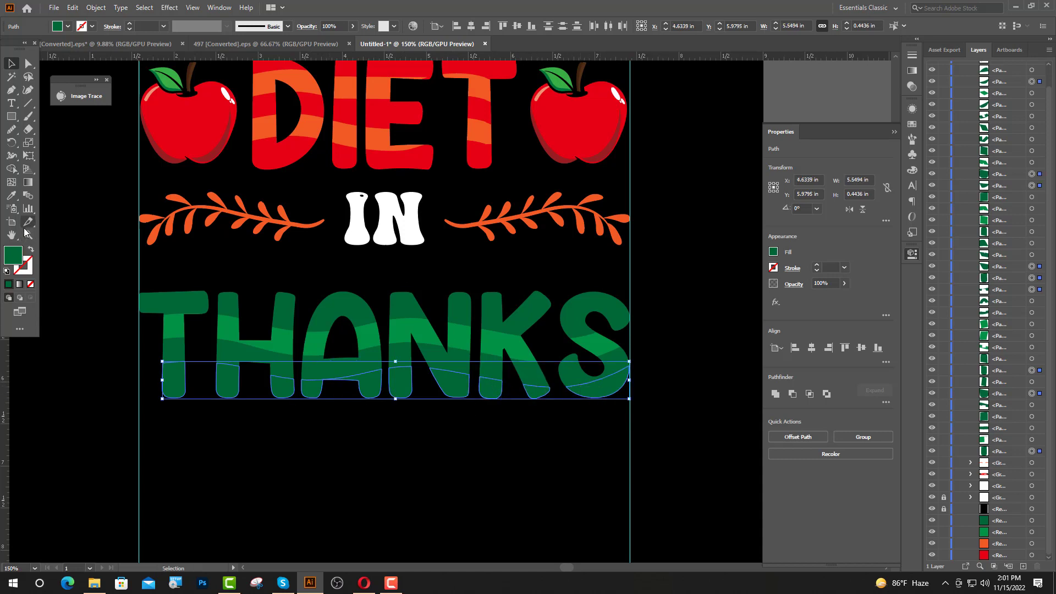
click(11, 197)
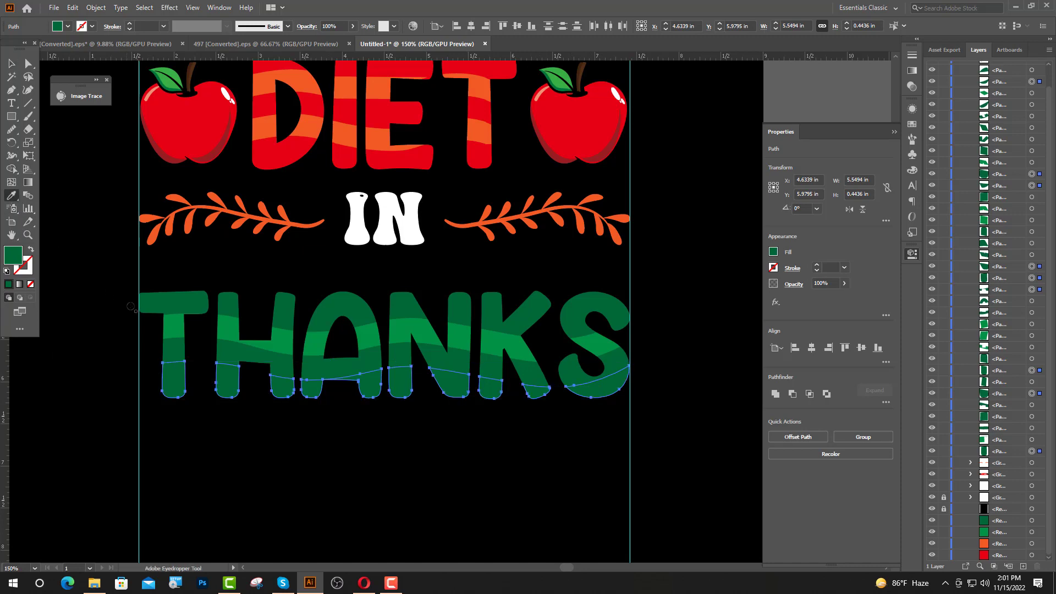
click(172, 326)
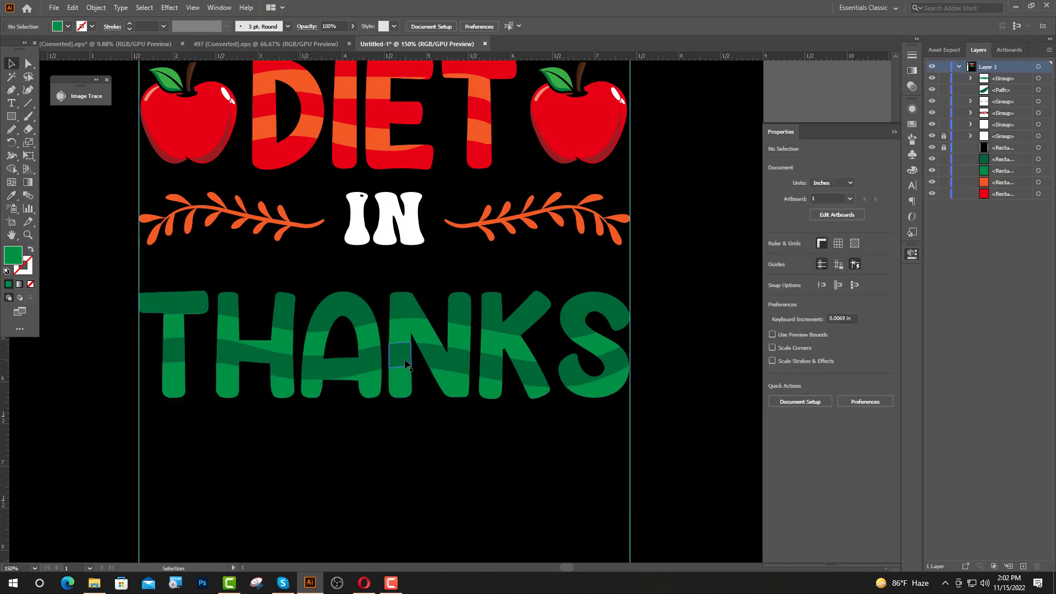
drag(405, 363, 398, 333)
key(ctrl+1)
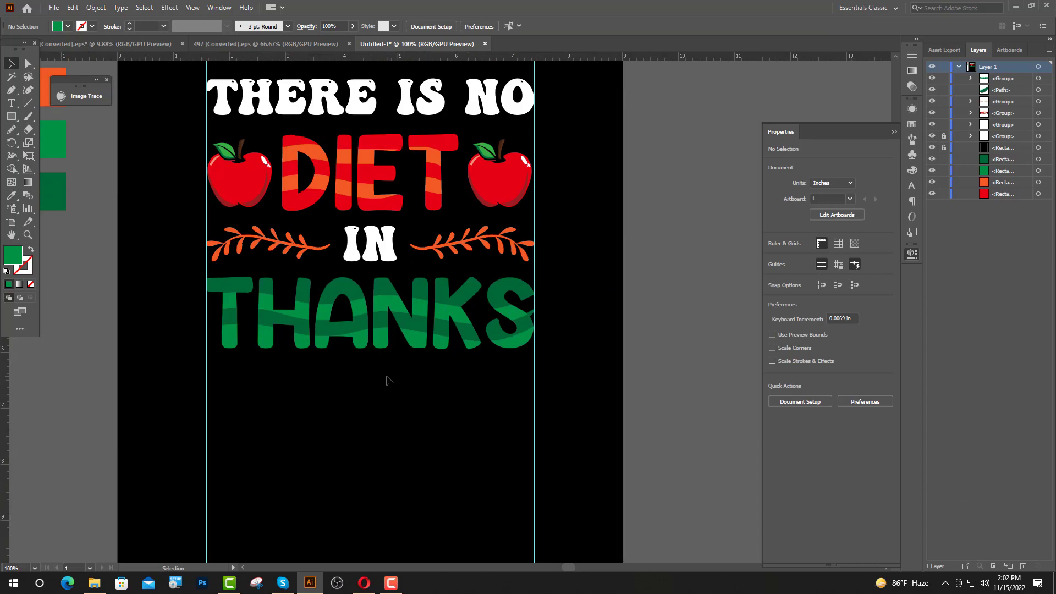
Add the text GIVING below THANKS in the Abstract Groovy font.
click(11, 103)
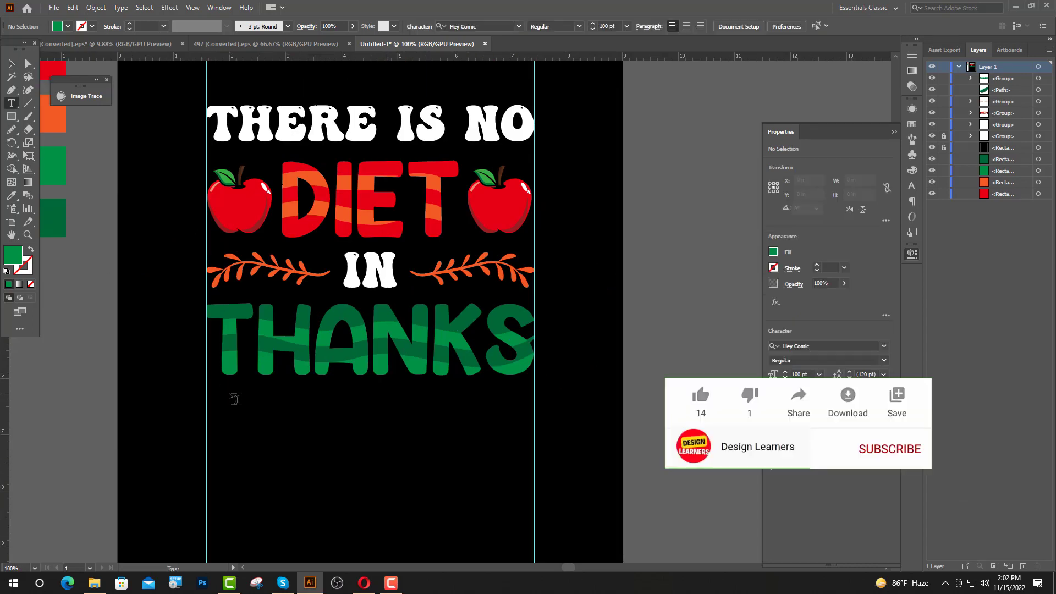
click(271, 429)
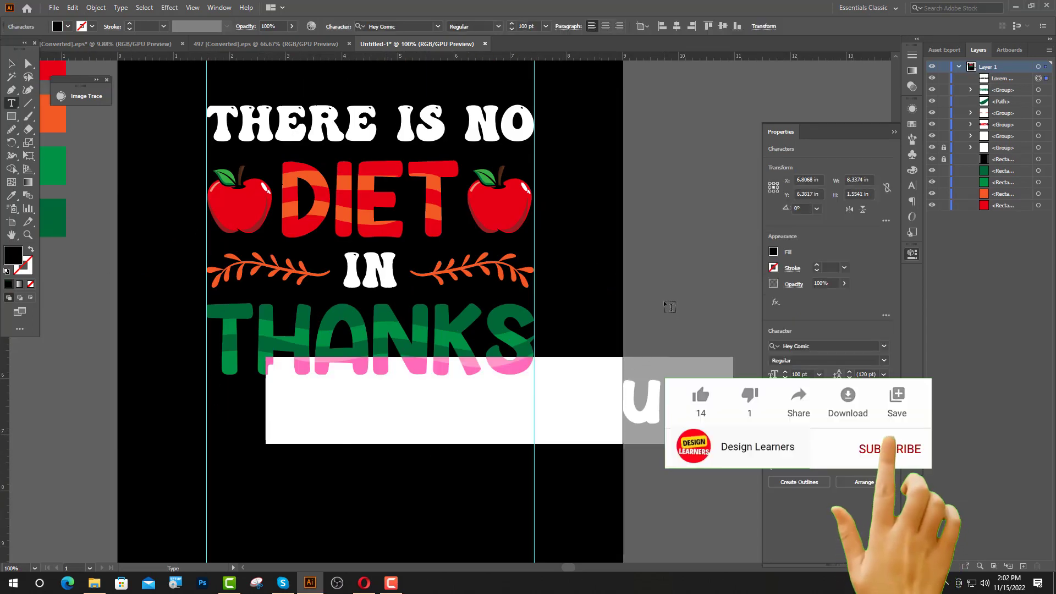
click(437, 26)
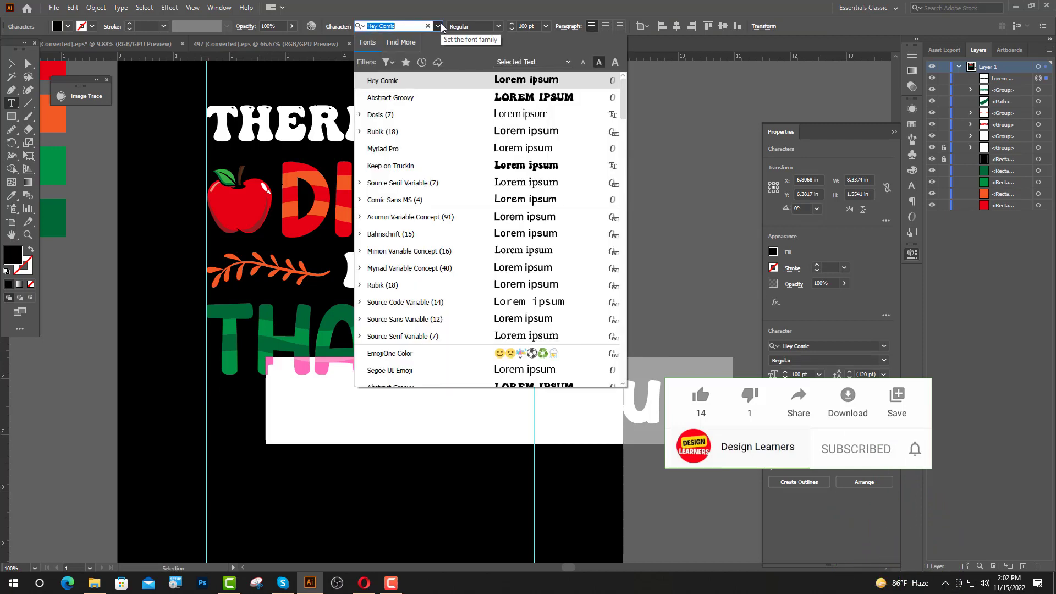
click(427, 98)
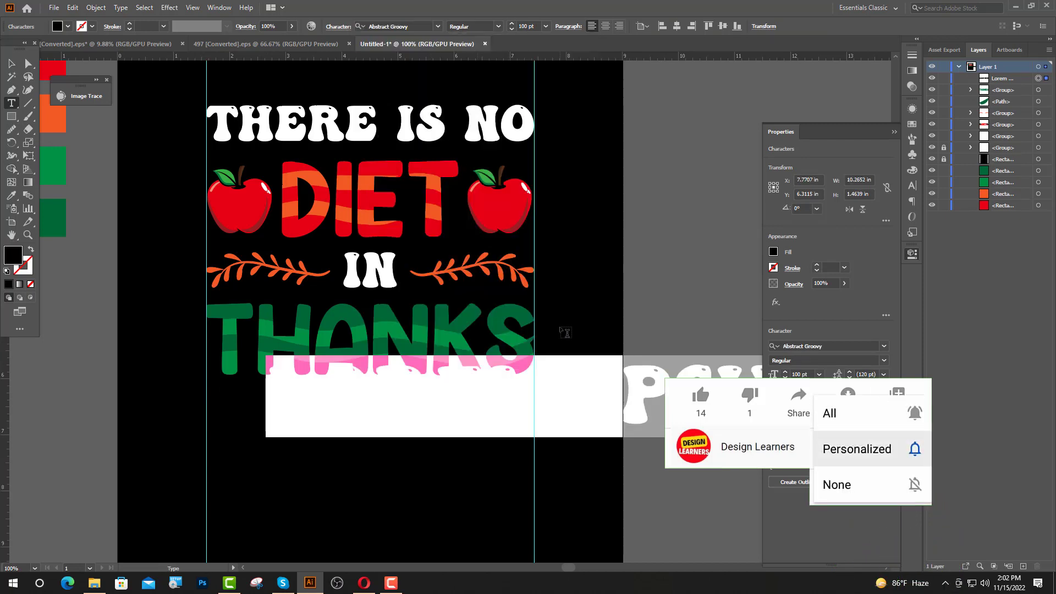
text(G)
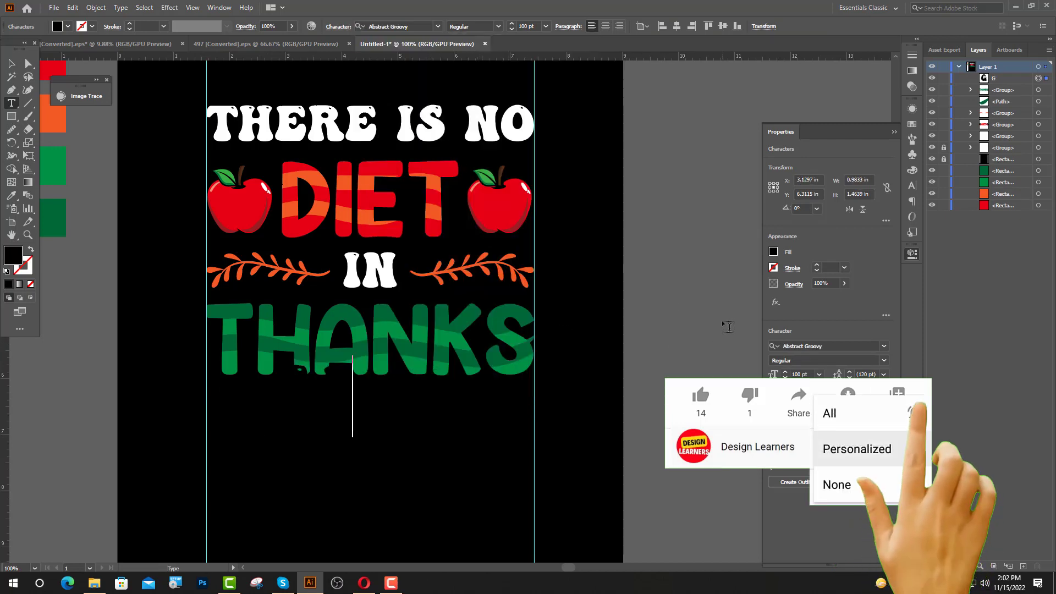
text(IVING)
key(Escape)
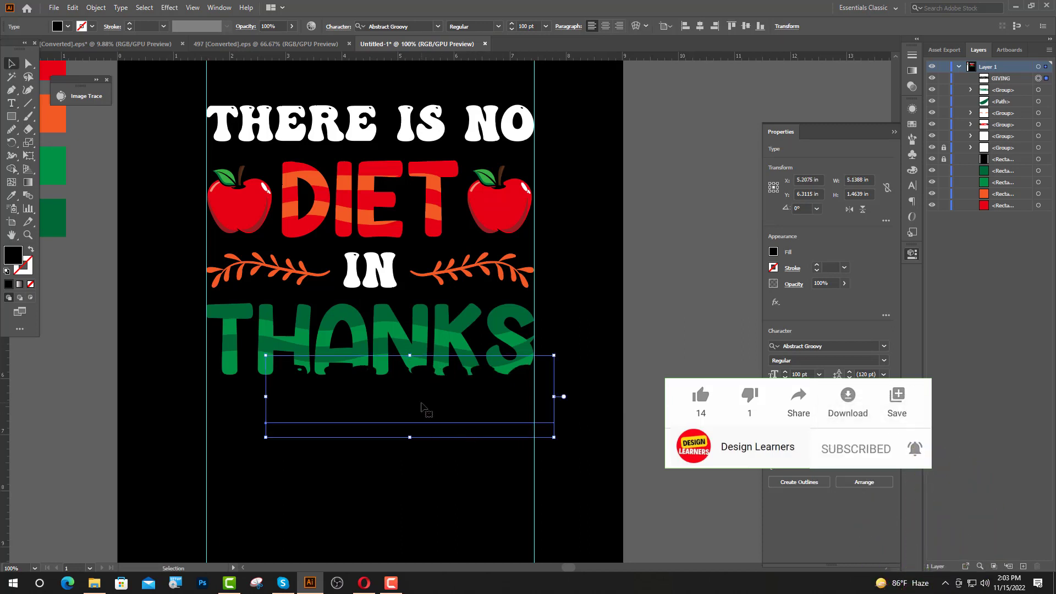
Move GIVING below THANKS, give it the white of THERE IS NO, and scale it down to about 3.76 in wide.
drag(423, 408, 370, 437)
click(13, 196)
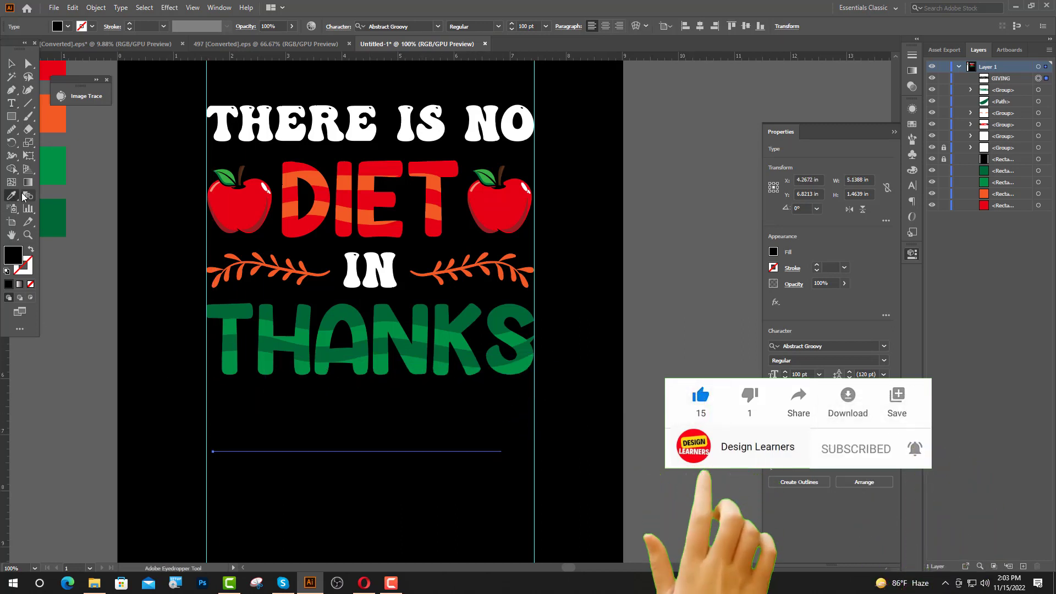
click(264, 127)
key(v)
drag(358, 383, 358, 395)
Convert GIVING to outlines, centre it horizontally on the artboard and deselect it.
right_click(338, 443)
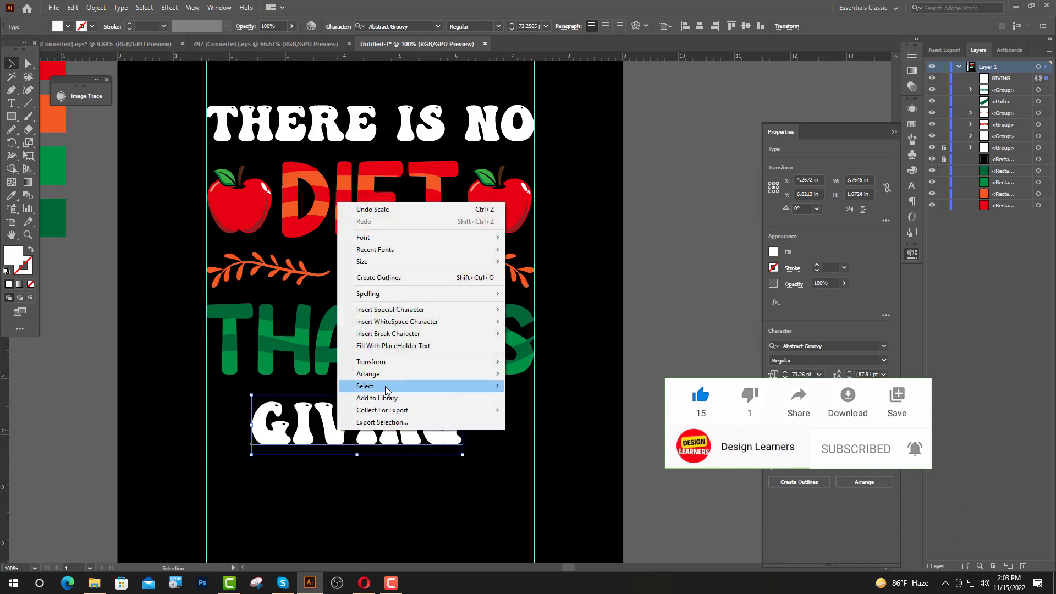
click(385, 279)
click(470, 25)
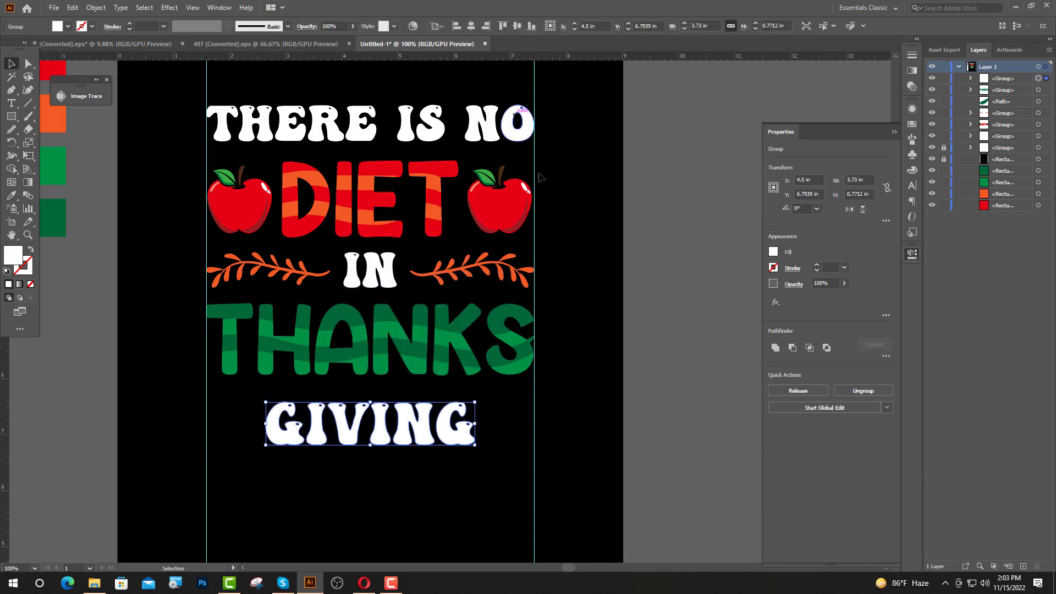
click(550, 203)
Draw a closed white leaf shape about 0.61 in wide and 0.24 in high beside the first G of GIVING with the Pen tool.
scroll(300, 441, up, 1)
click(17, 94)
scroll(220, 372, up, 1)
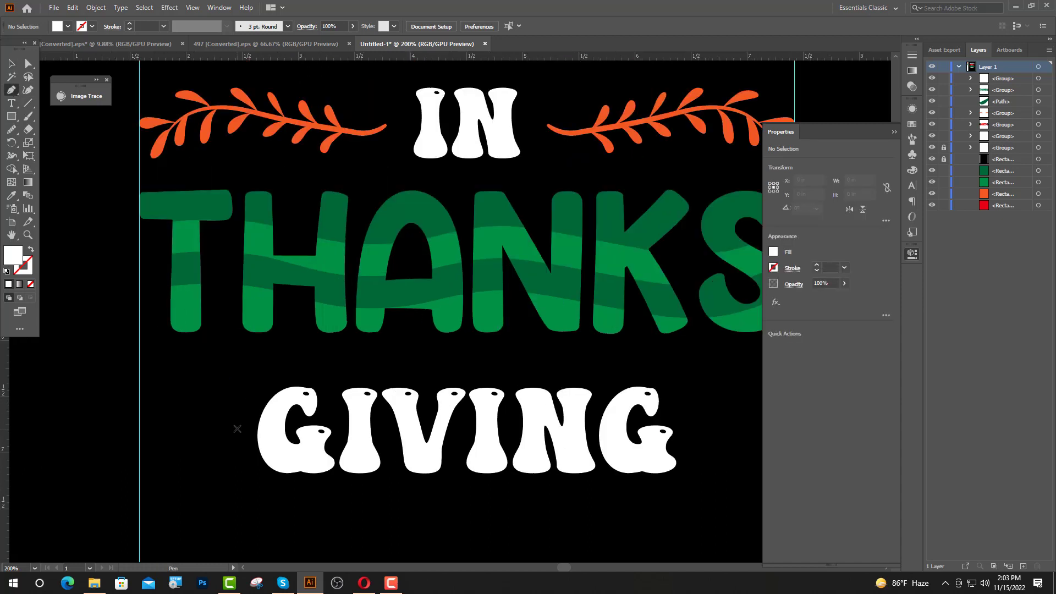
click(237, 416)
drag(176, 395, 151, 420)
click(237, 416)
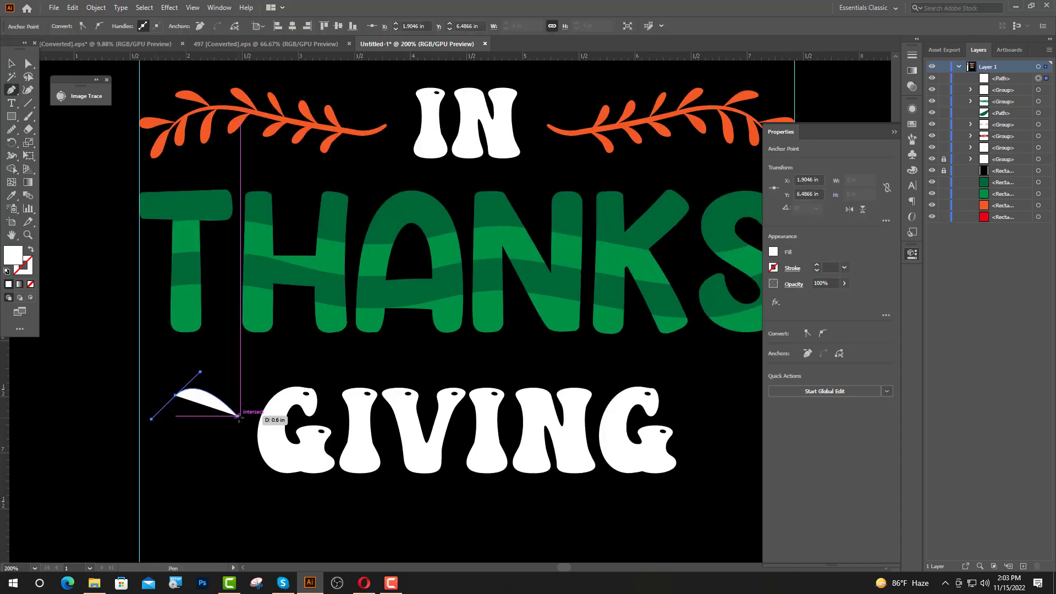
drag(238, 416, 278, 418)
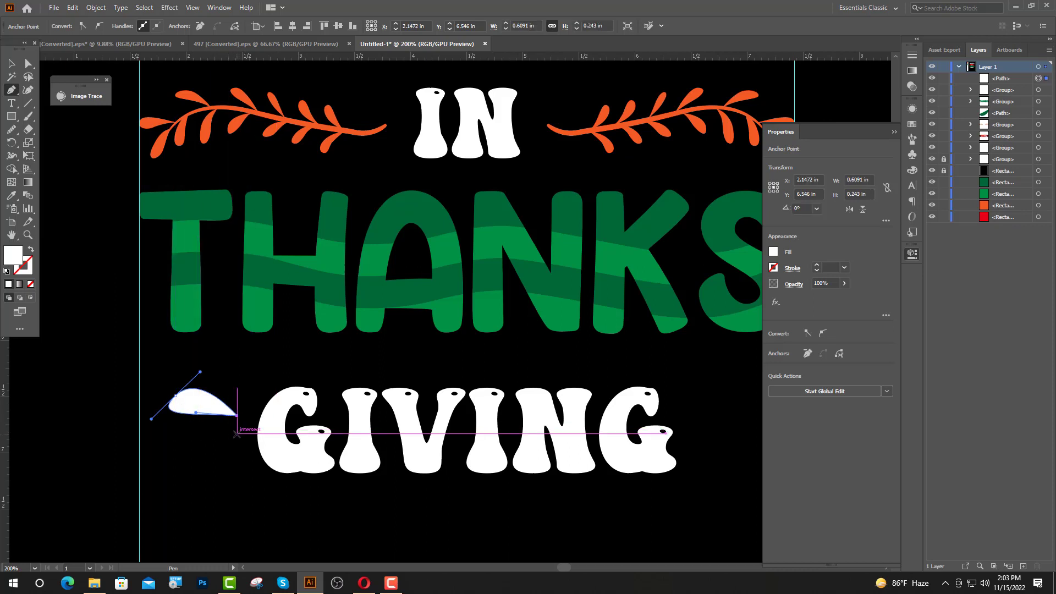
Draw a second closed white leaf about 0.89 in wide and 0.30 in high below the first one with the Pen tool.
click(237, 434)
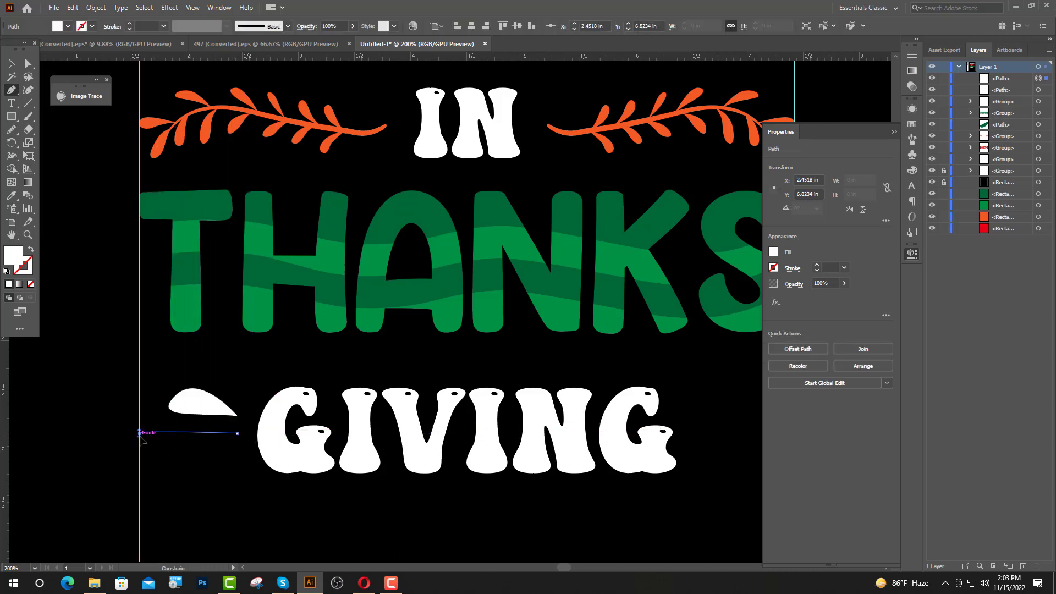
drag(139, 433, 128, 454)
drag(129, 461, 120, 468)
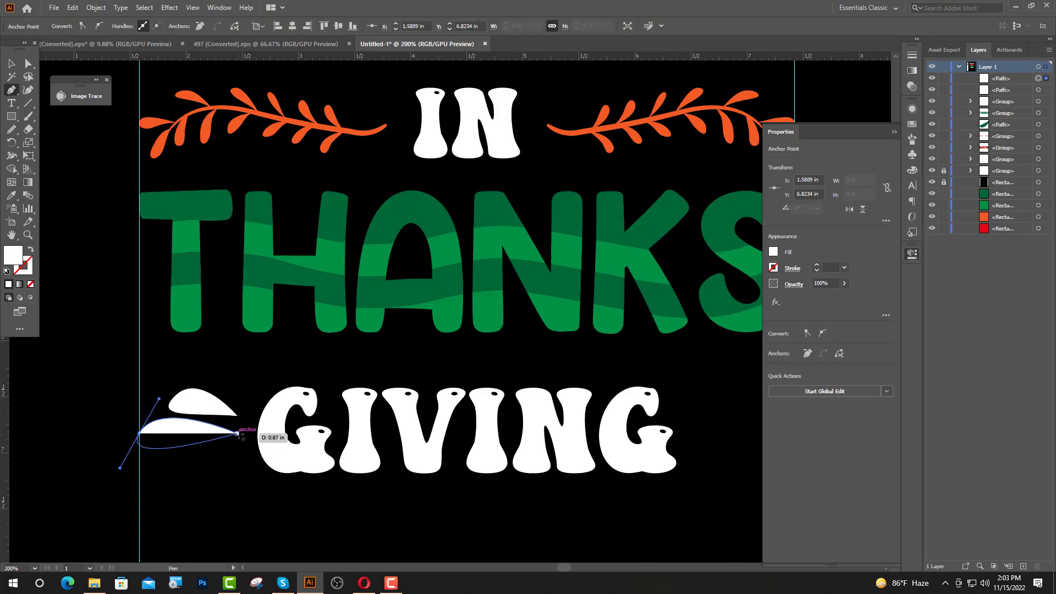
click(237, 433)
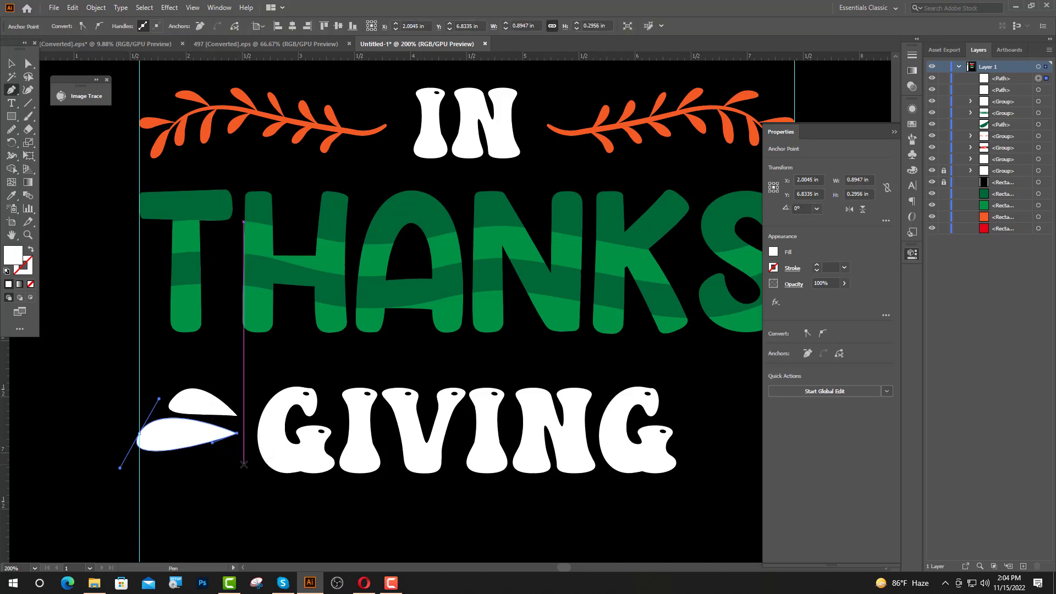
Draw a third closed white leaf about 0.62 in wide and 0.31 in high below the middle one and deselect it.
drag(170, 472, 174, 505)
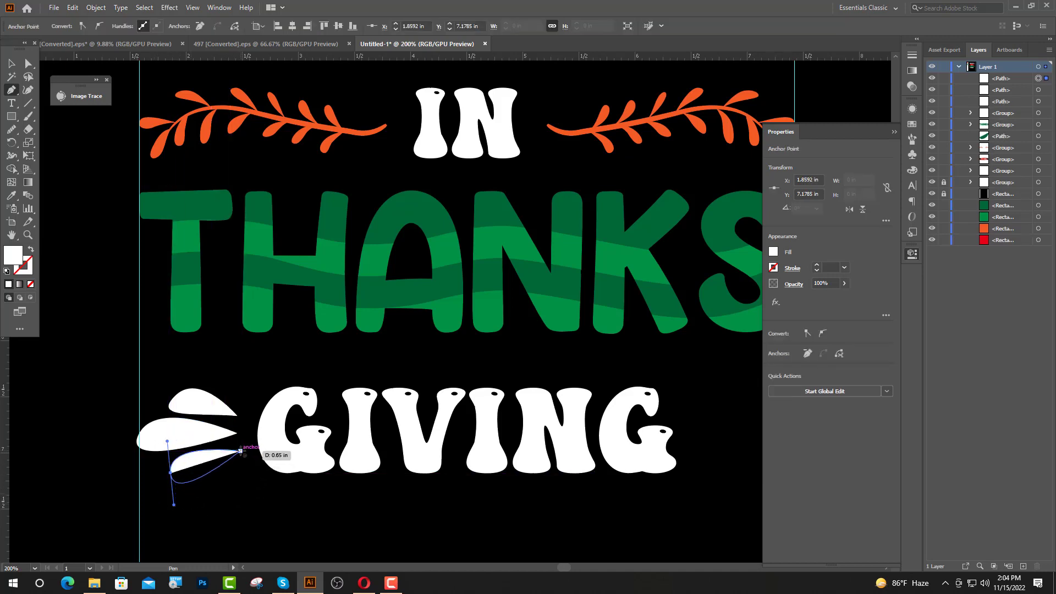
click(241, 451)
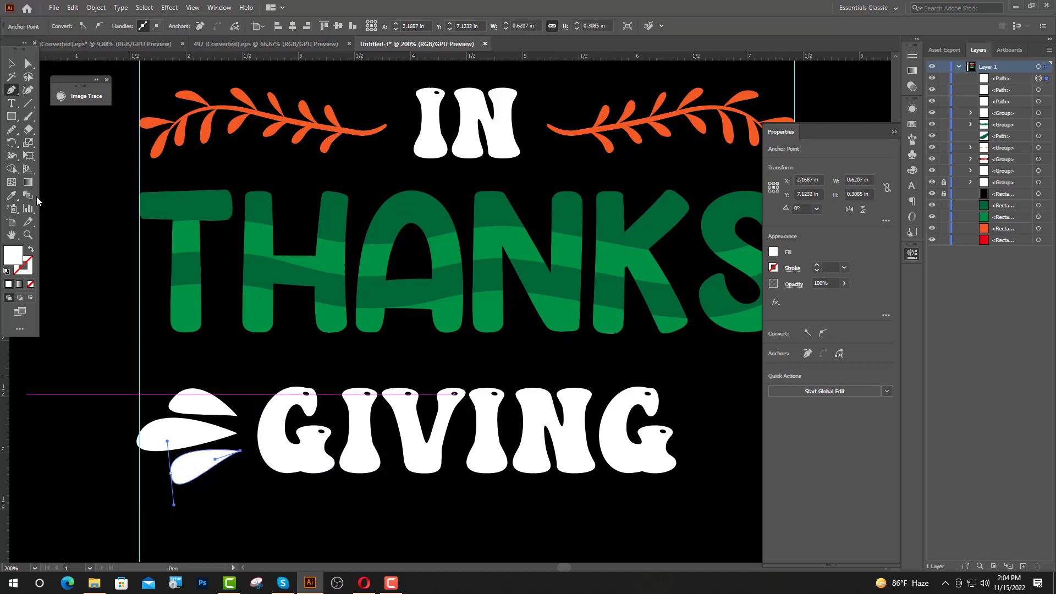
key(v)
click(185, 381)
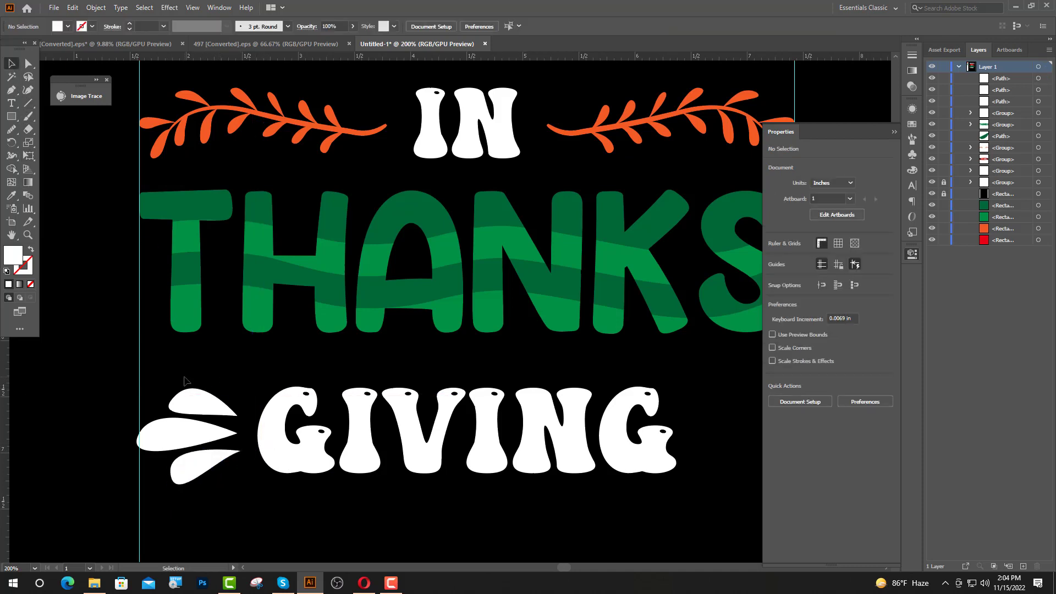
Select the three white leaves beside GIVING and align their right edges.
drag(224, 491, 222, 488)
click(210, 438)
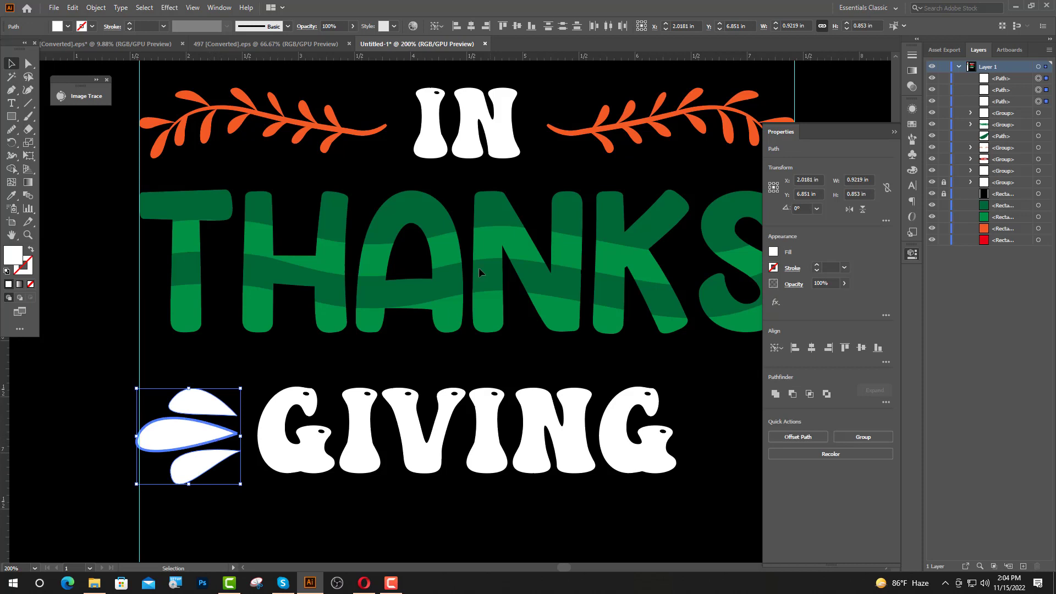
click(487, 27)
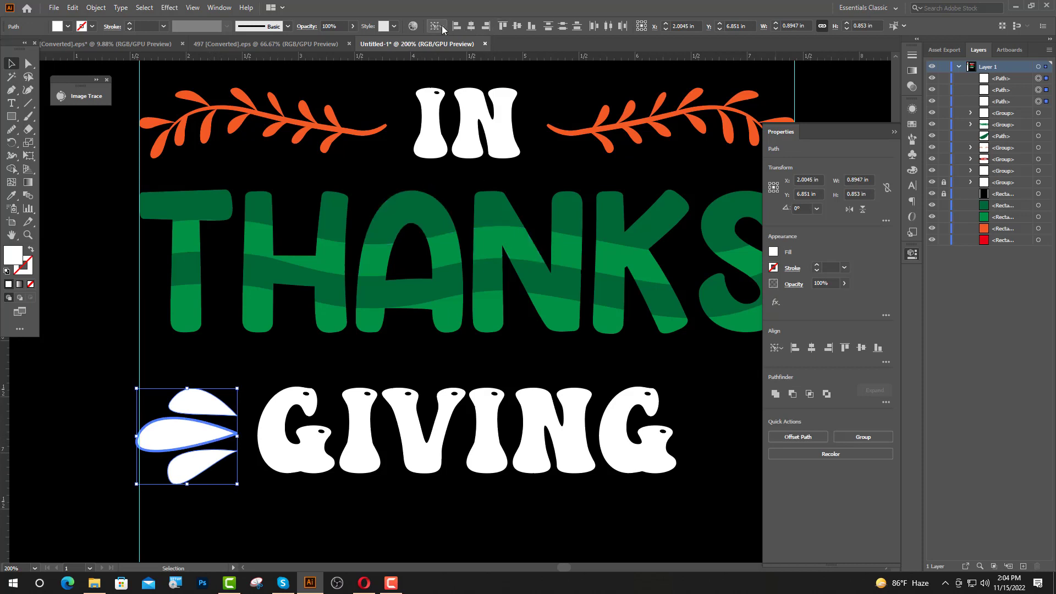
click(457, 37)
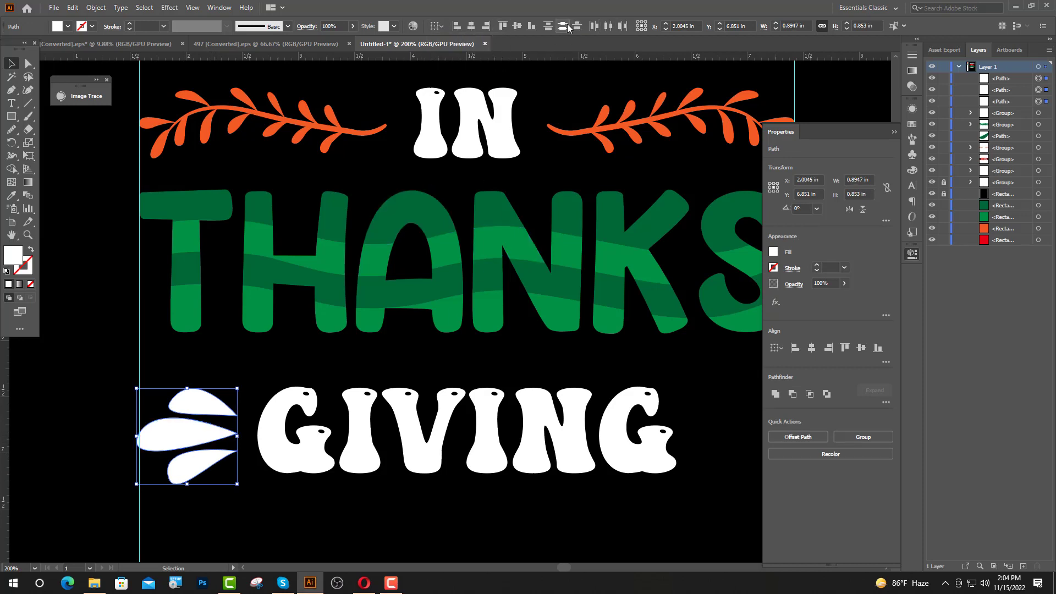
Move the three leaves so their outer edge meets the left guide, then group and deselect them.
alt+scroll(172, 464, up, 4)
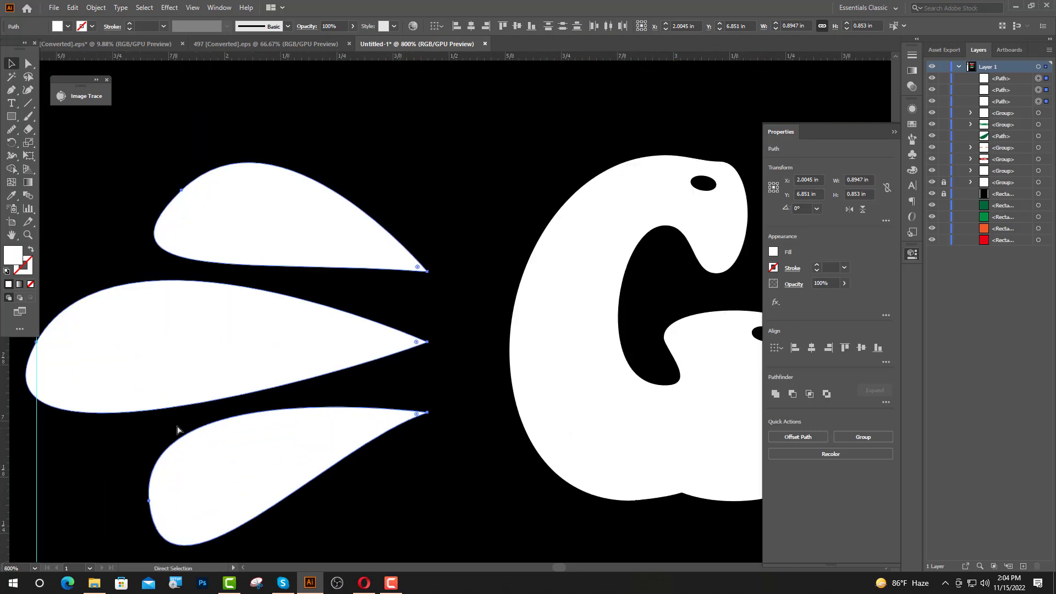
drag(166, 379, 177, 373)
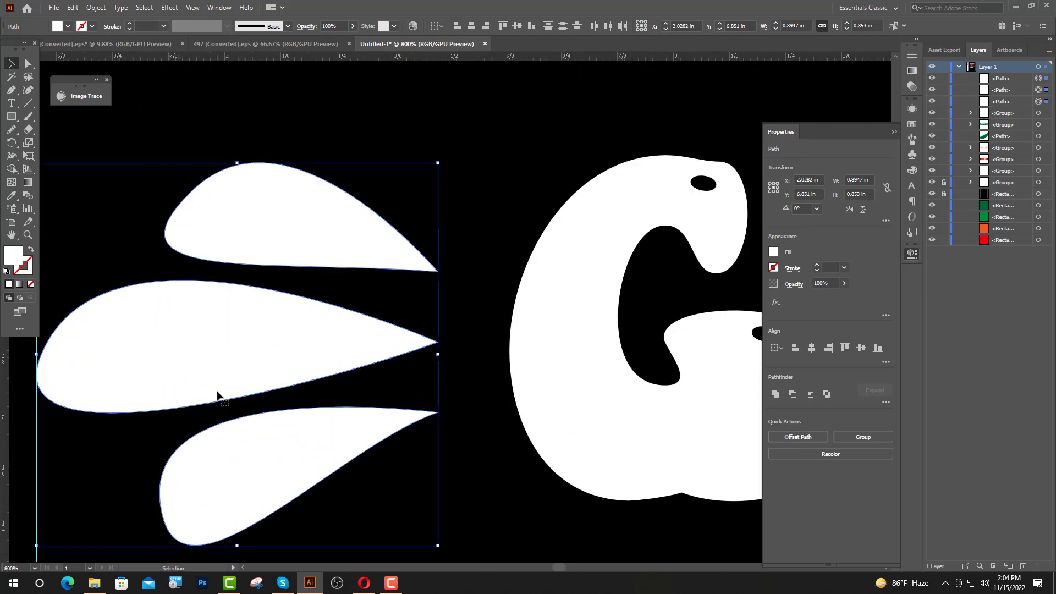
key(a)
key(ctrl+g)
key(v)
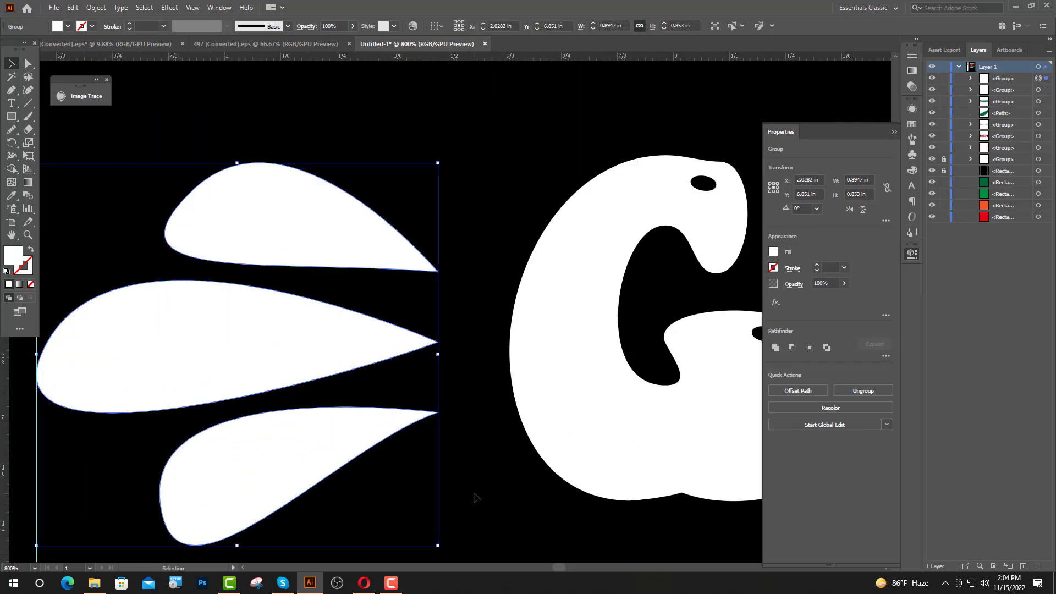
click(436, 498)
Copy the leaf group to the other side of GIVING and reflect the copy across the vertical axis.
alt+scroll(215, 441, down, 5)
drag(216, 446, 579, 426)
right_click(579, 426)
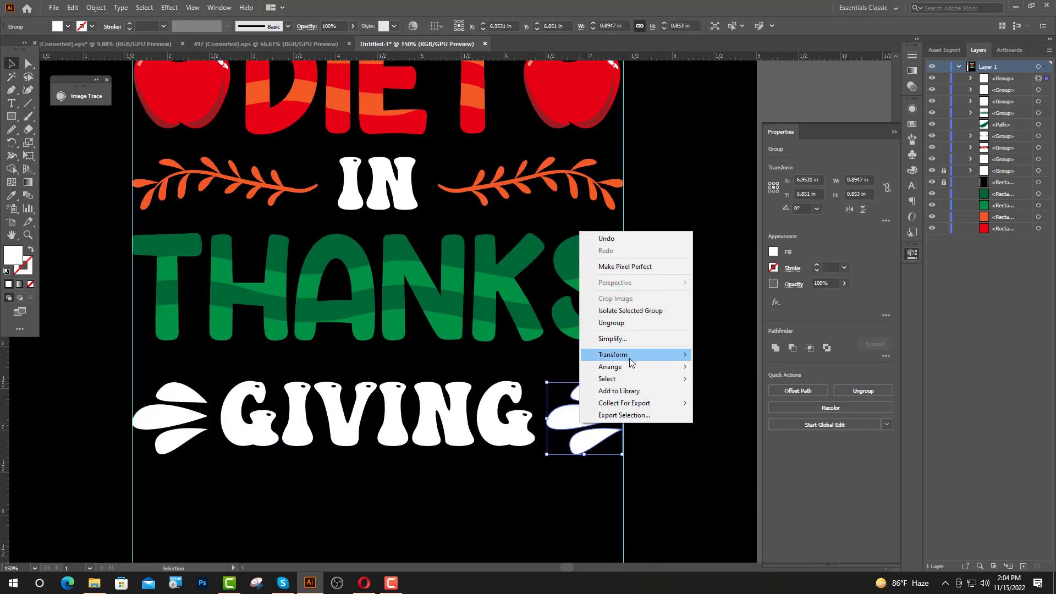
mouse_move(633, 357)
click(718, 395)
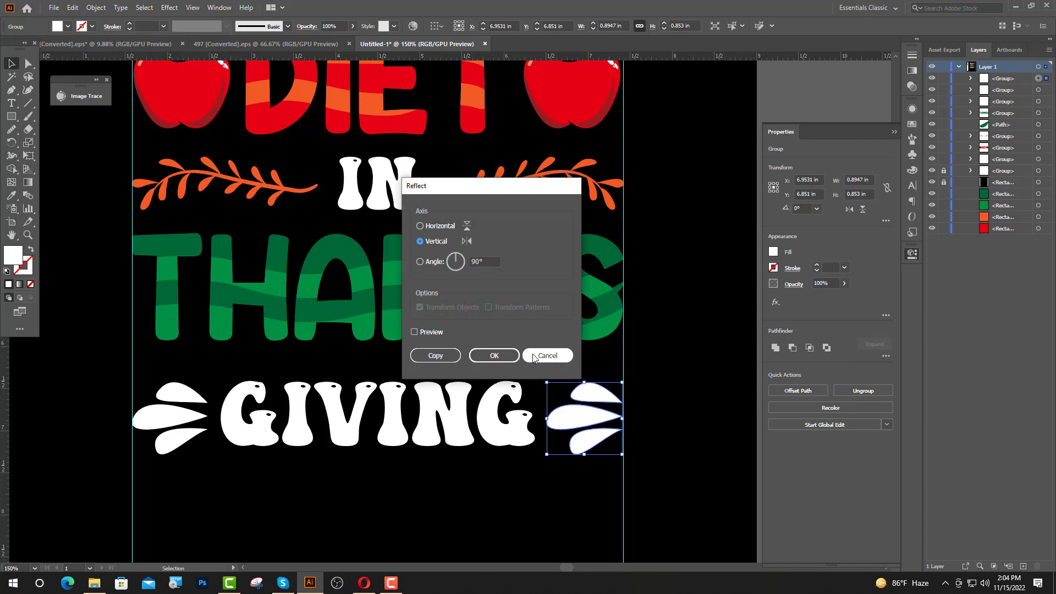
click(495, 355)
Nudge the mirrored leaf group outward until its edge meets the right guide.
scroll(637, 430, up, 6)
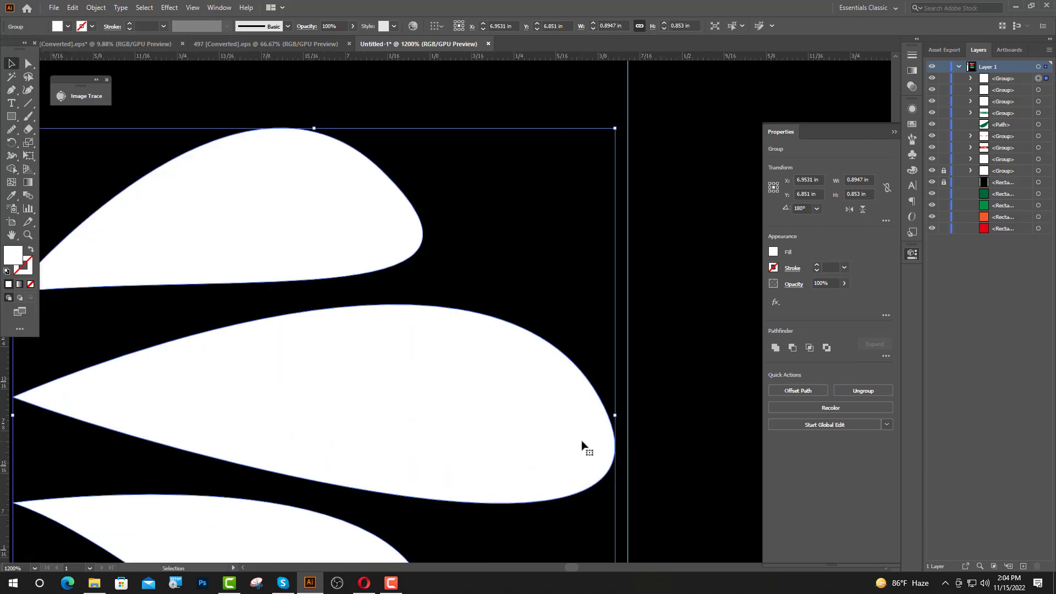
drag(582, 441, 600, 445)
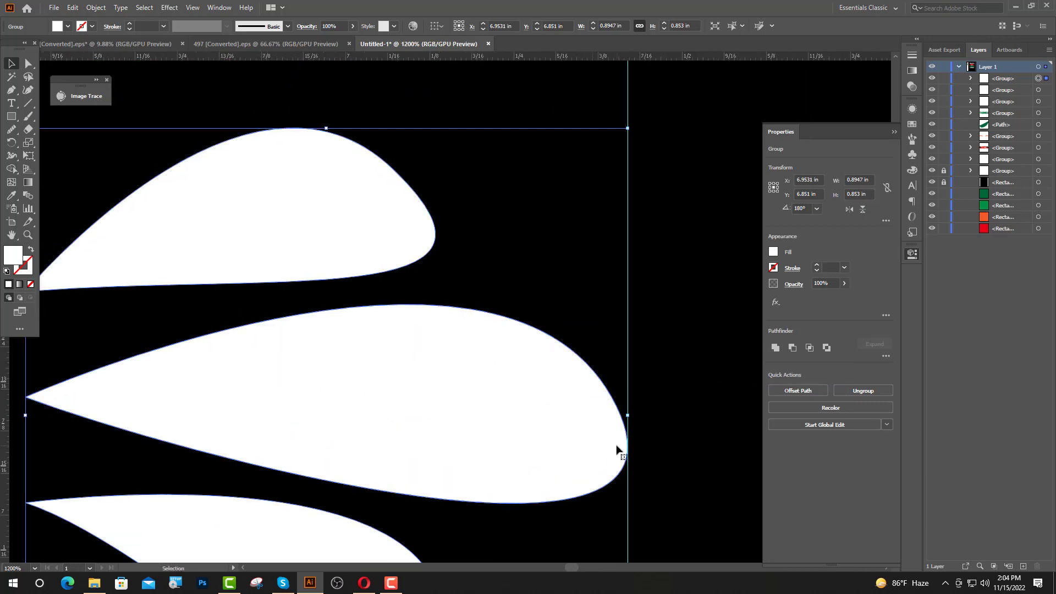
key(ctrl+1)
Recolour GIVING with the orange of the palette square and deselect it.
click(495, 435)
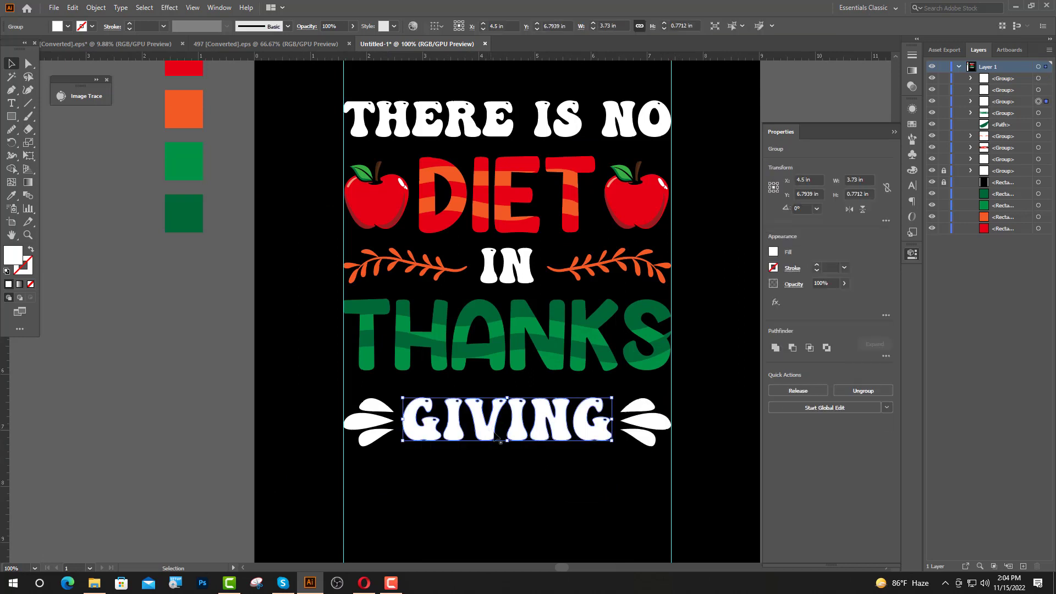
click(11, 196)
click(184, 109)
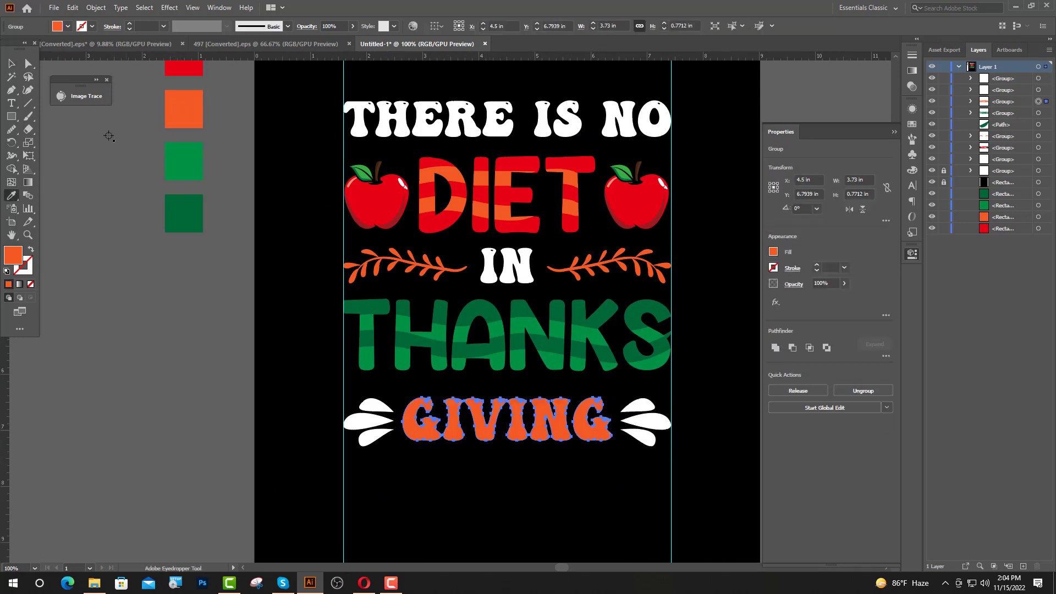
key(ctrl+shift+a)
Recolour both leaf groups beside GIVING with the red of the palette square and deselect them.
click(382, 420)
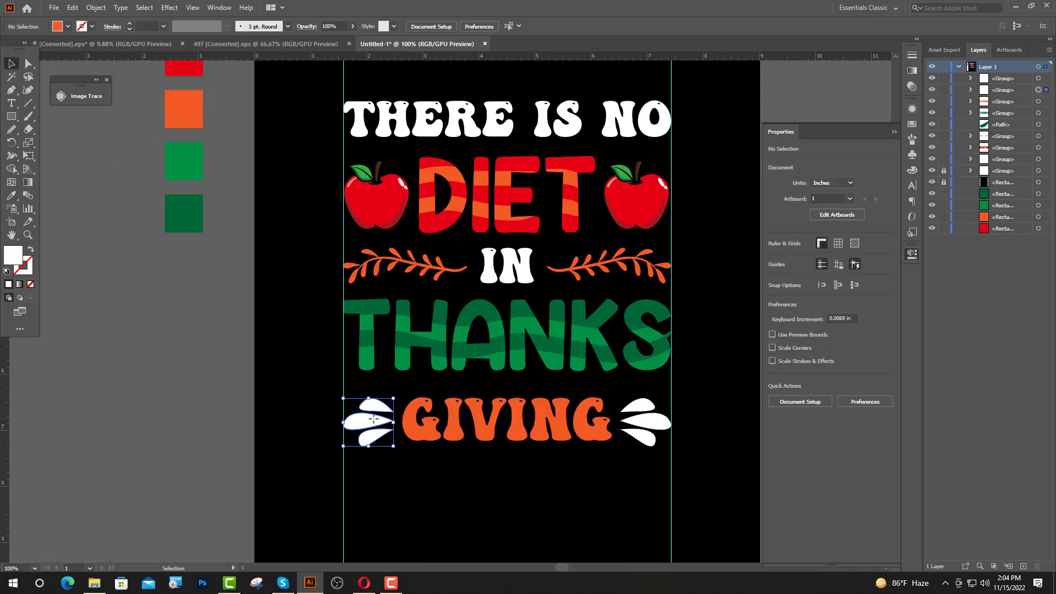
shift+click(659, 424)
click(11, 196)
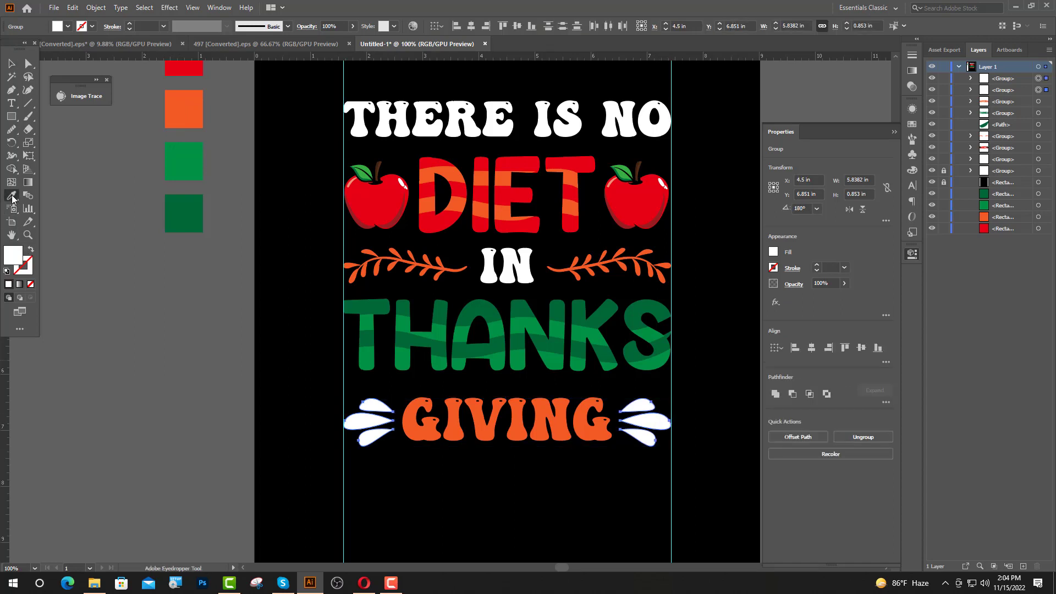
click(184, 69)
key(ctrl+shift+a)
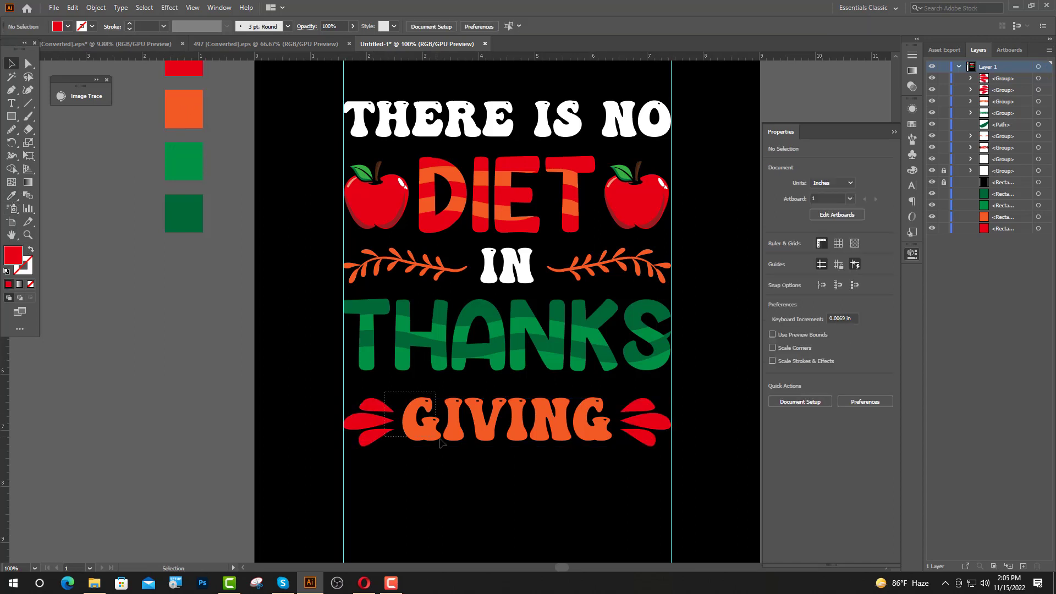
Group GIVING with its two leaf ornaments and move the group up slightly closer to THANKS.
drag(440, 442, 641, 467)
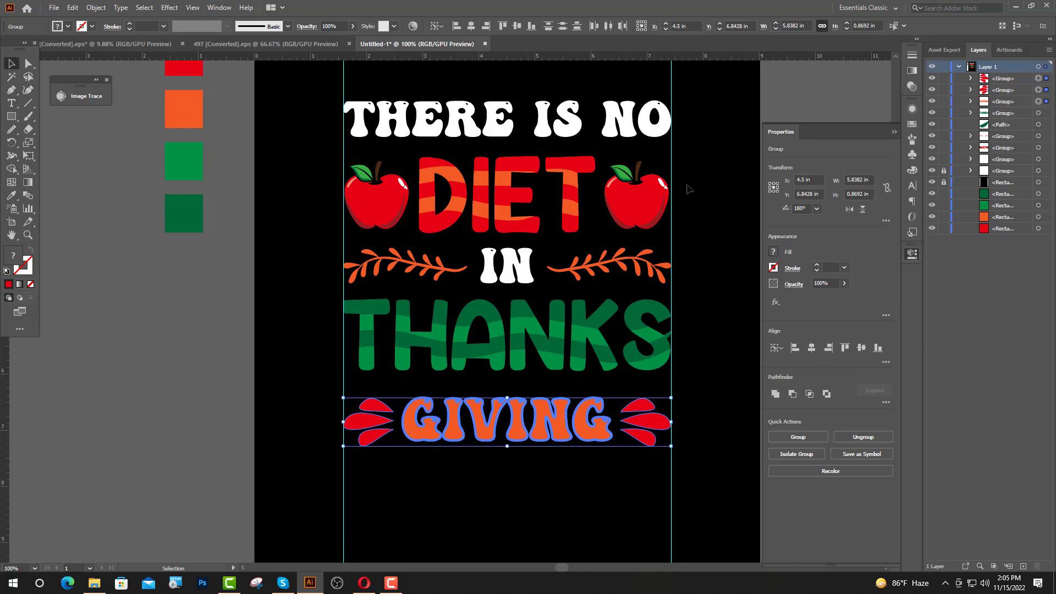
key(ctrl+shift+a)
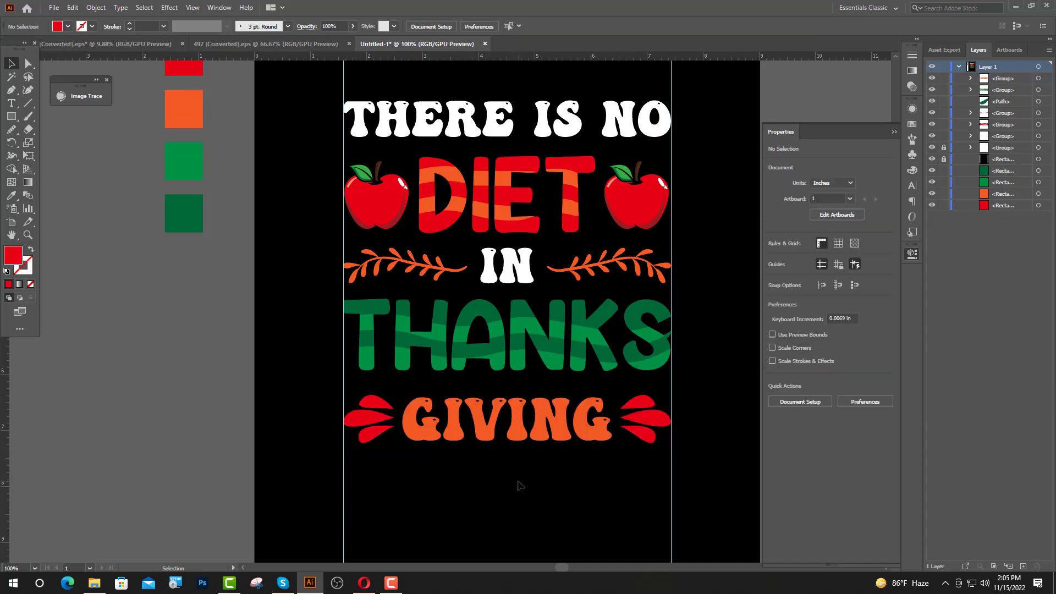
scroll(520, 481, up, 2)
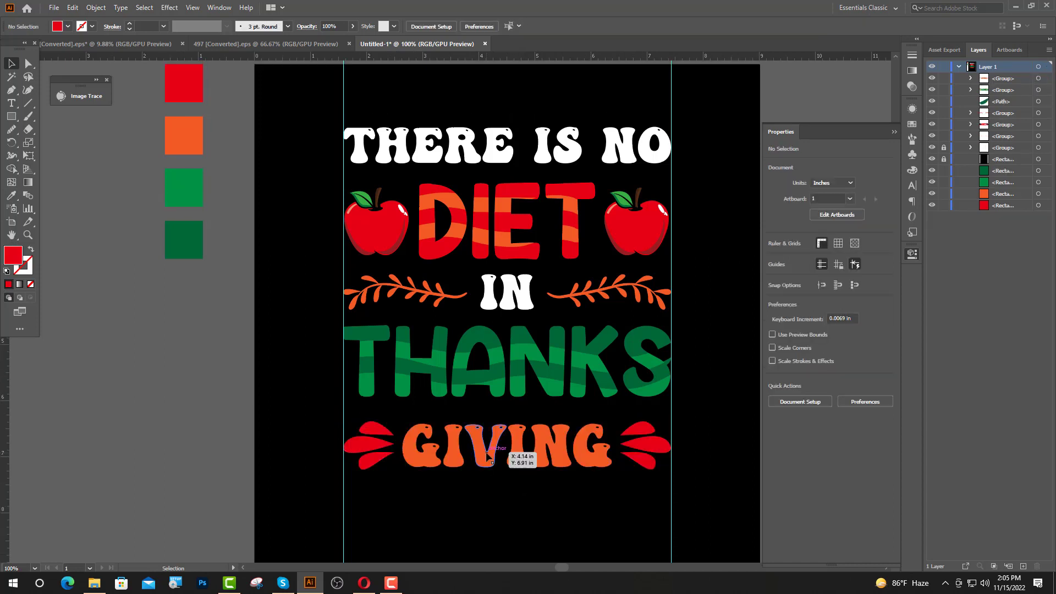
drag(486, 457, 486, 448)
click(237, 412)
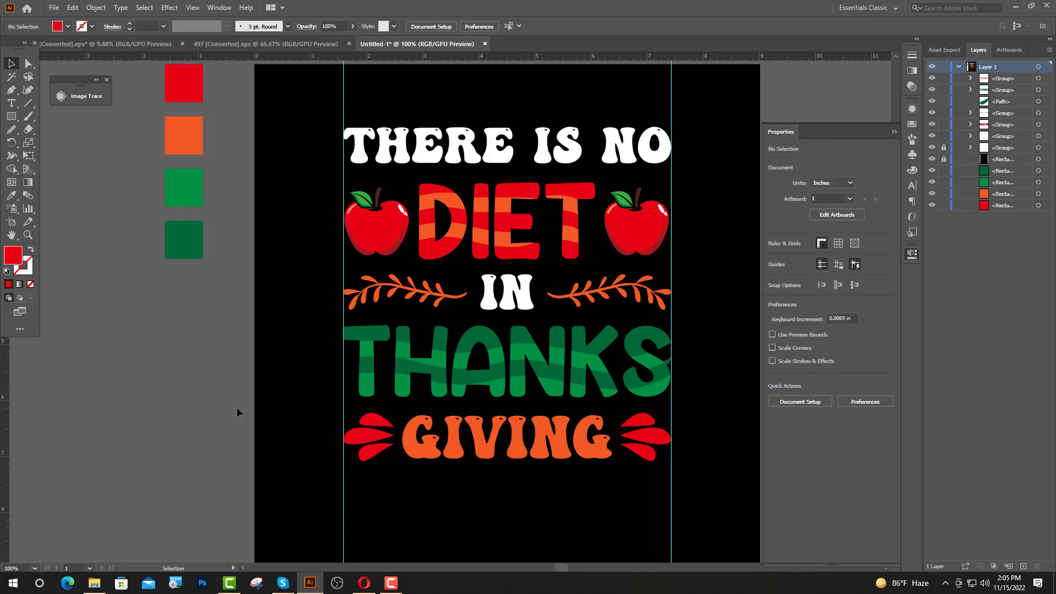
Bring the double-leaved branch from 497 [Converted].eps into the design and lay it horizontally below GIVING, about 3.45 in wide.
click(291, 44)
click(369, 248)
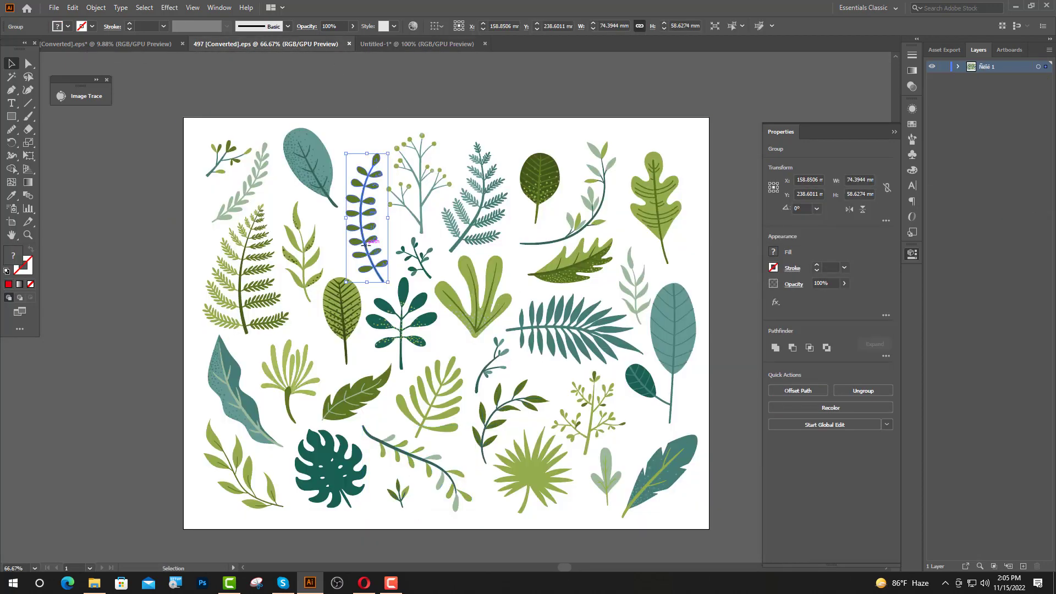
drag(366, 254, 409, 37)
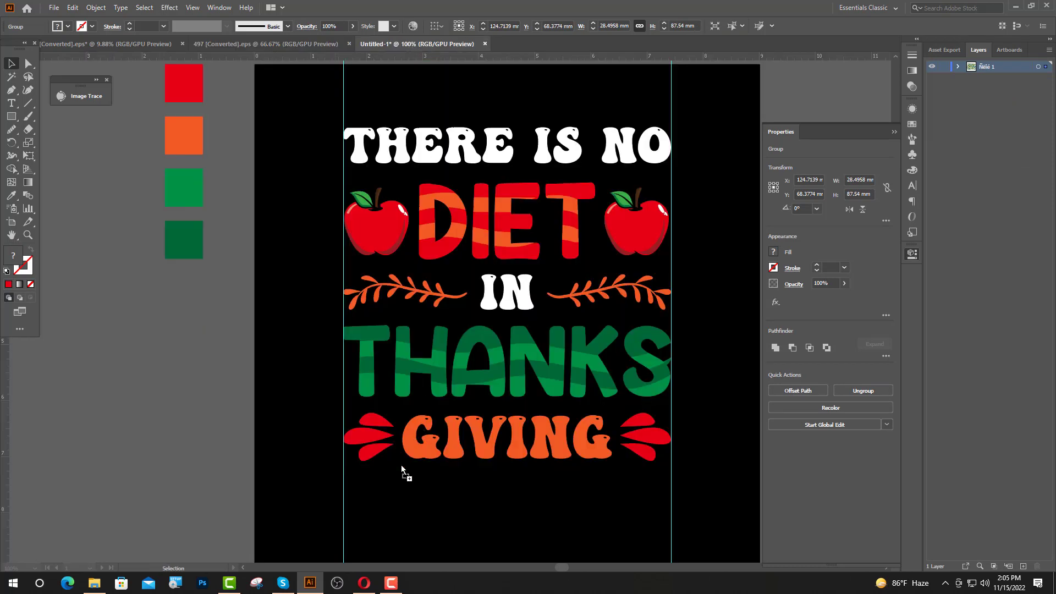
drag(401, 464, 402, 465)
drag(442, 311, 555, 426)
drag(458, 418, 621, 502)
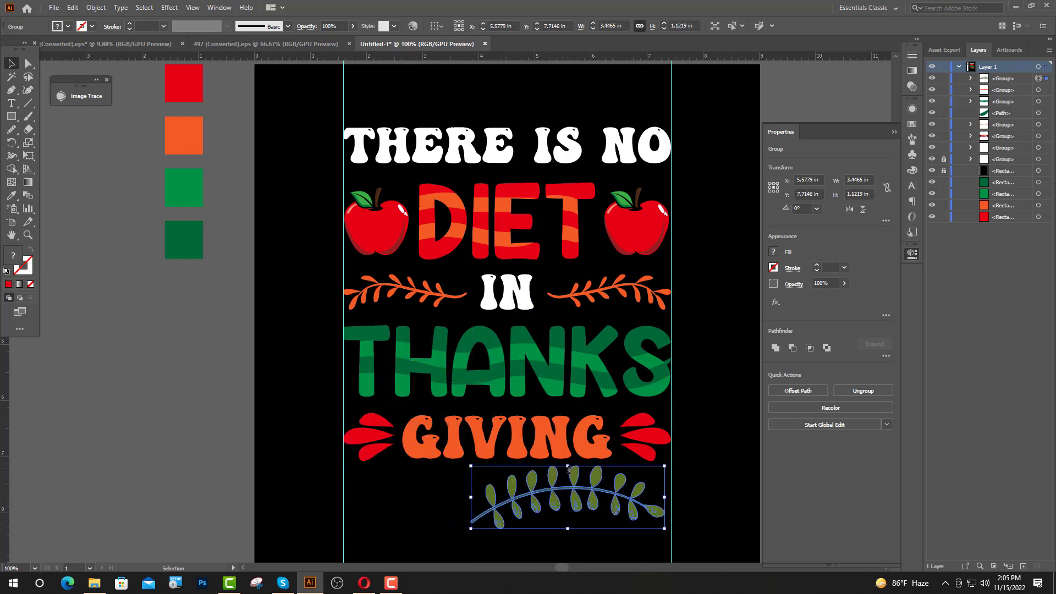
Recolour the branch below GIVING with the dark green of the palette square and deselect it.
click(13, 196)
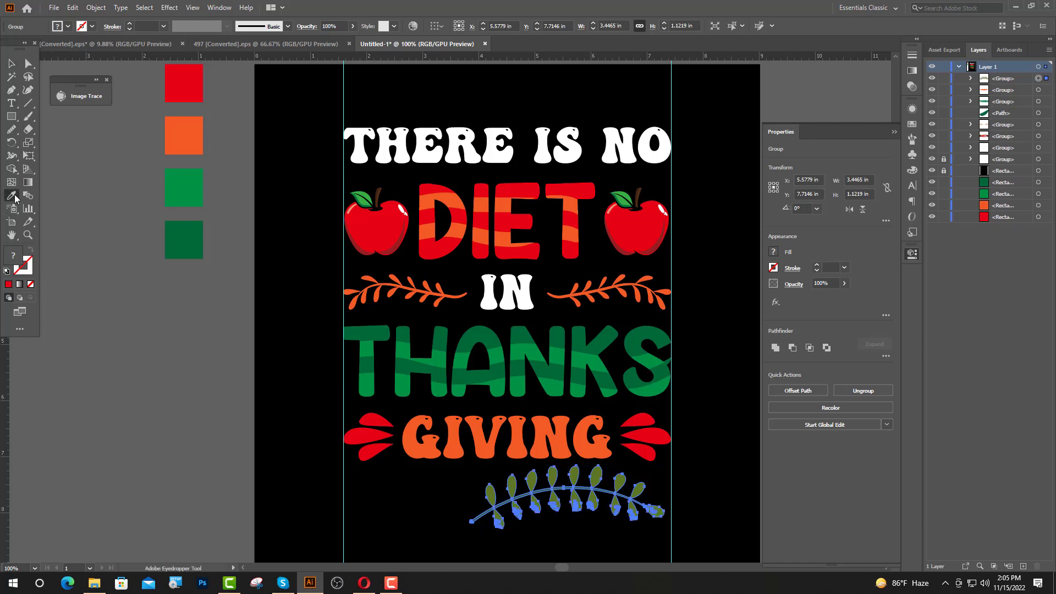
click(191, 189)
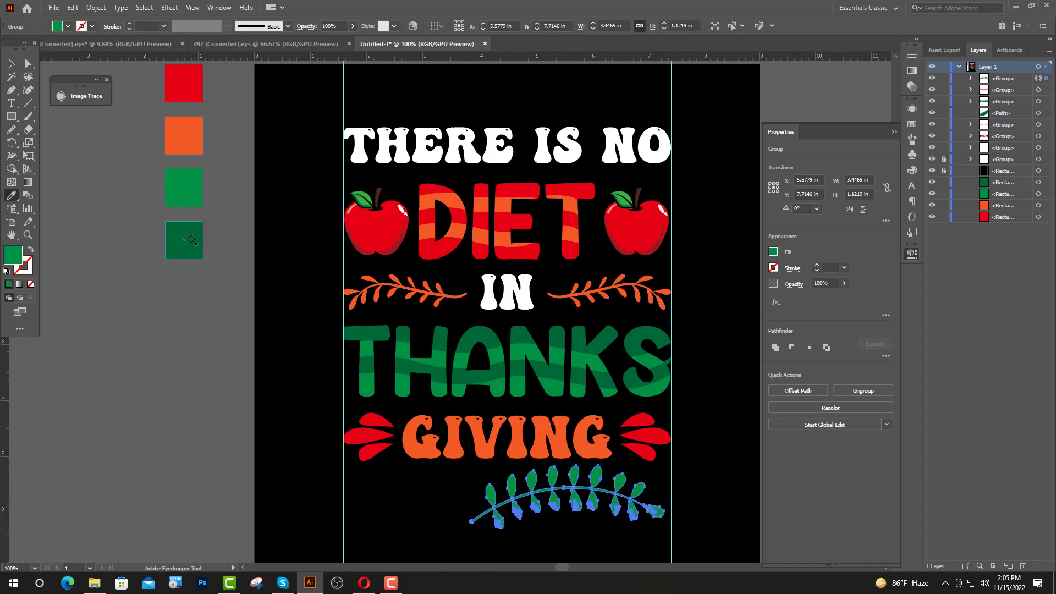
click(191, 239)
key(v)
click(643, 538)
Scale the dark green branch down to about 2.70 in wide and 0.88 in high, keeping it centred in place.
scroll(440, 469, down, 1)
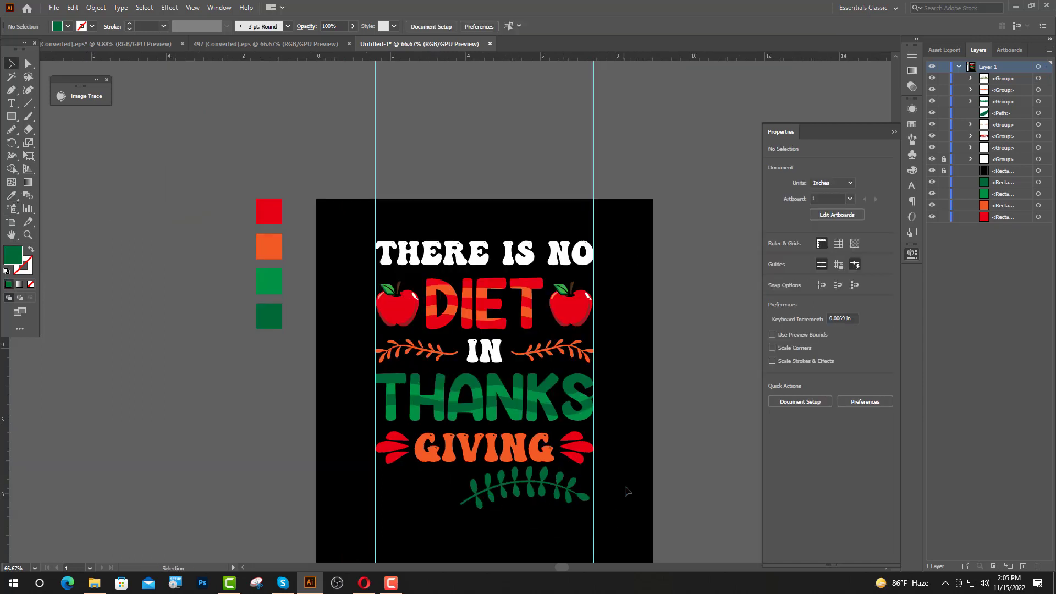
scroll(626, 487, down, 2)
scroll(529, 443, up, 4)
click(526, 442)
drag(508, 365, 511, 387)
scroll(457, 395, down, 2)
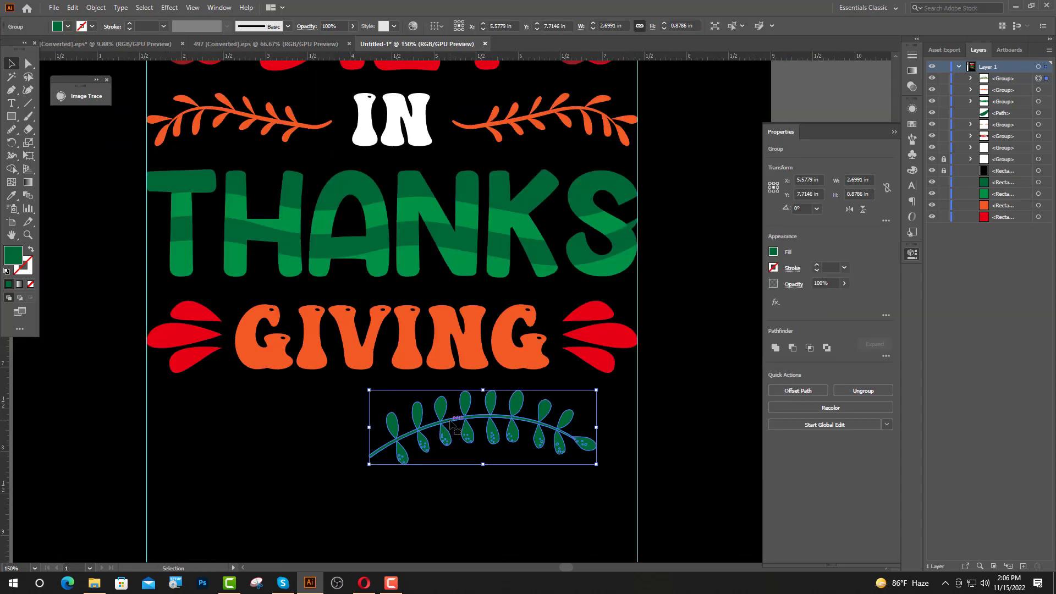
Duplicate the green branch beside the original and reflect the copy about the vertical axis, overlapping the two stem ends below GIVING.
drag(452, 423, 235, 449)
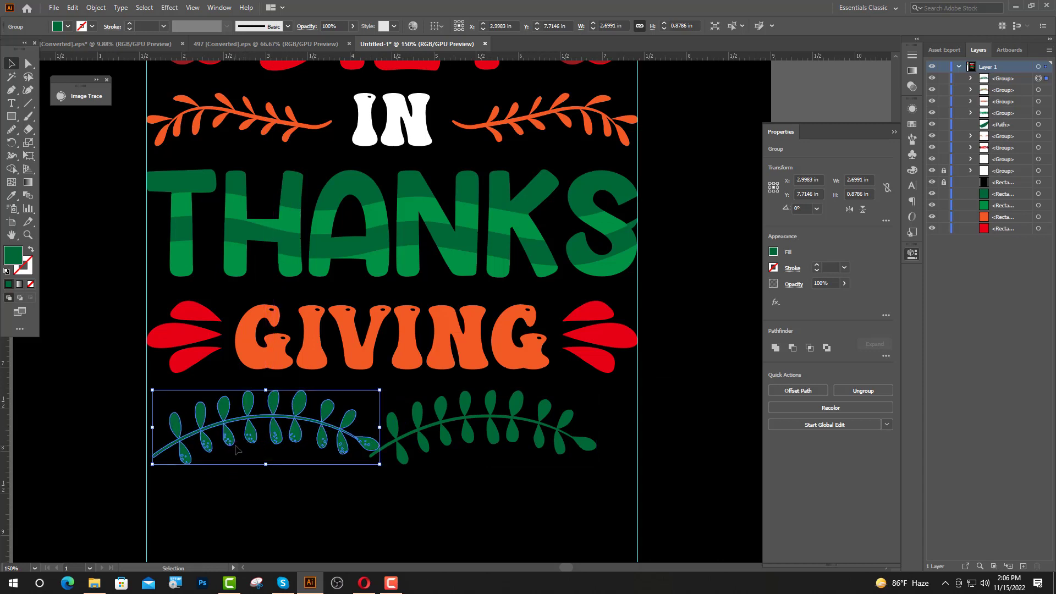
right_click(235, 446)
mouse_move(295, 379)
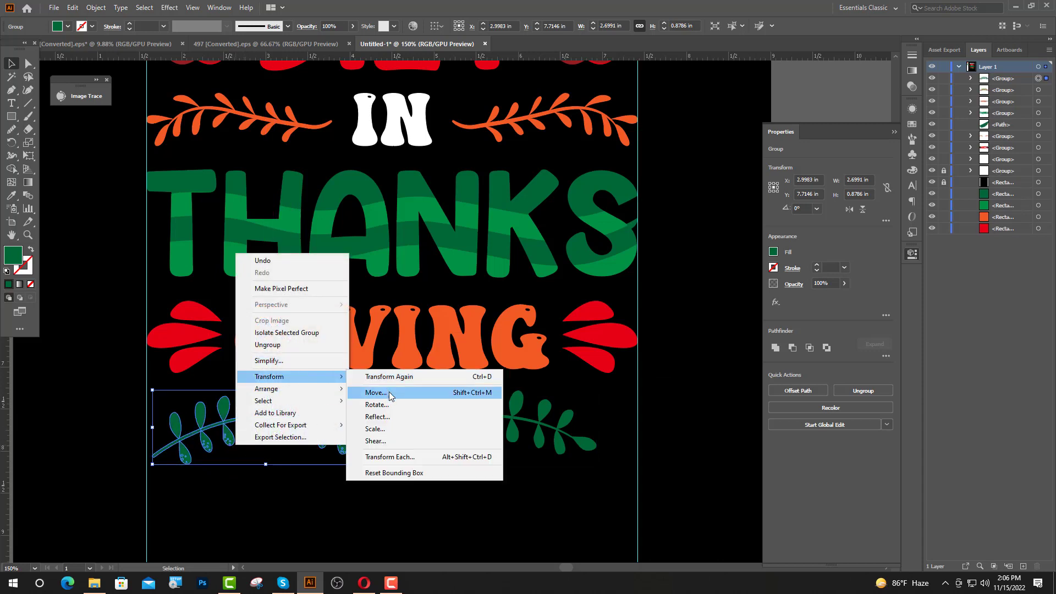
click(391, 417)
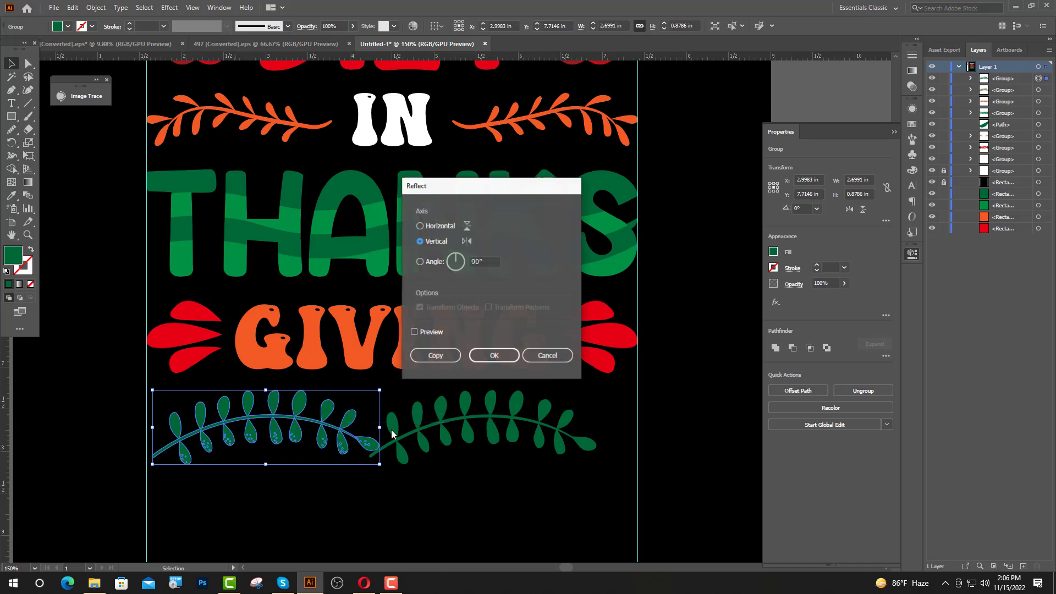
click(485, 354)
scroll(384, 460, up, 6)
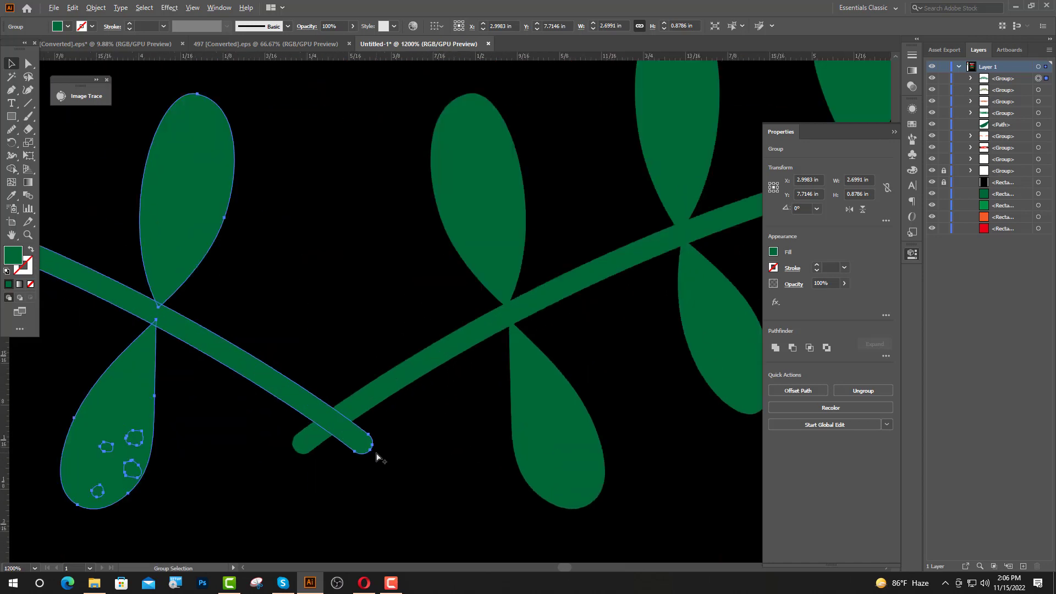
drag(366, 446, 304, 447)
Unite the two mirrored green branches into a single shape and deselect it.
scroll(300, 449, up, 5)
drag(337, 265, 435, 498)
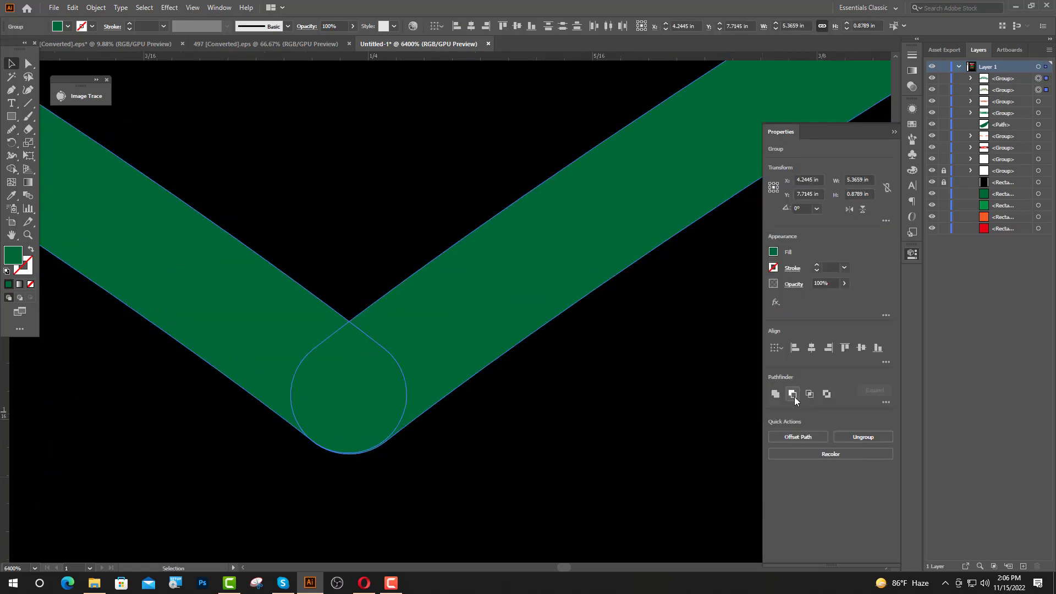
click(776, 394)
click(528, 493)
Centre the united branch ornament horizontally on the artboard.
scroll(434, 470, down, 10)
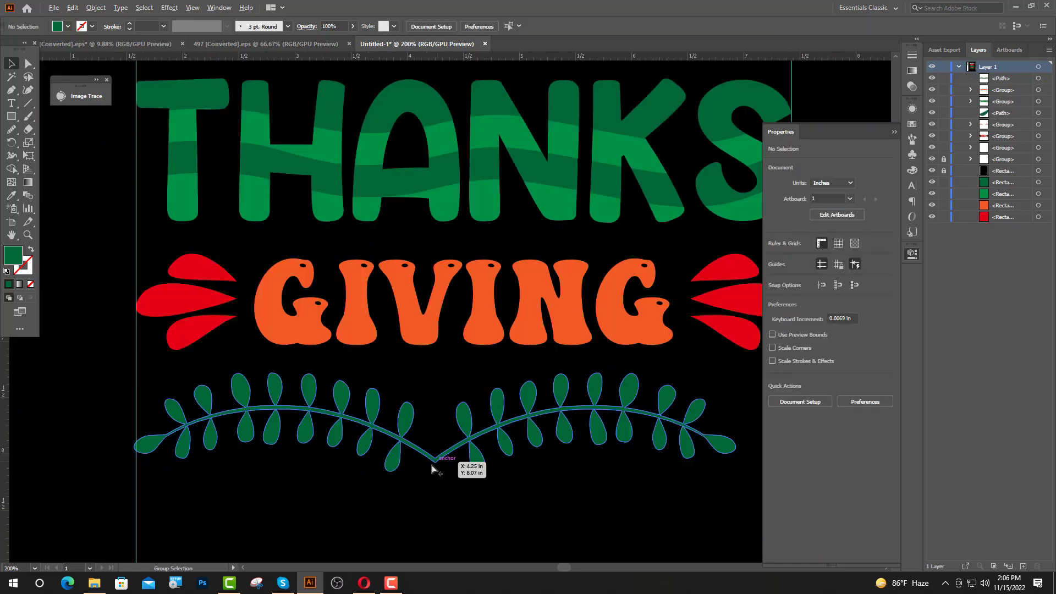
scroll(352, 461, down, 2)
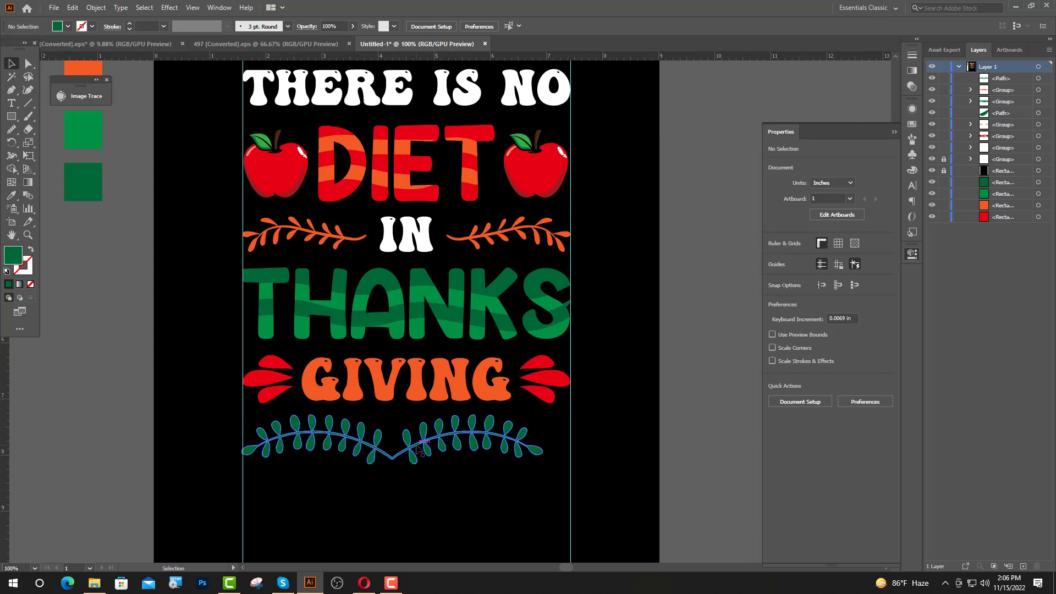
click(417, 447)
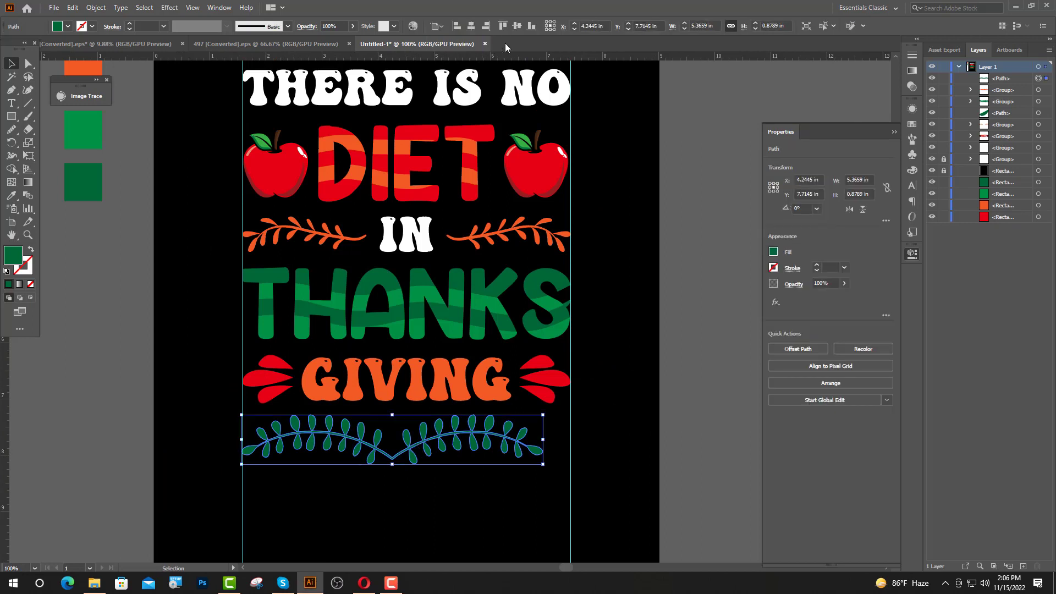
click(471, 27)
click(630, 254)
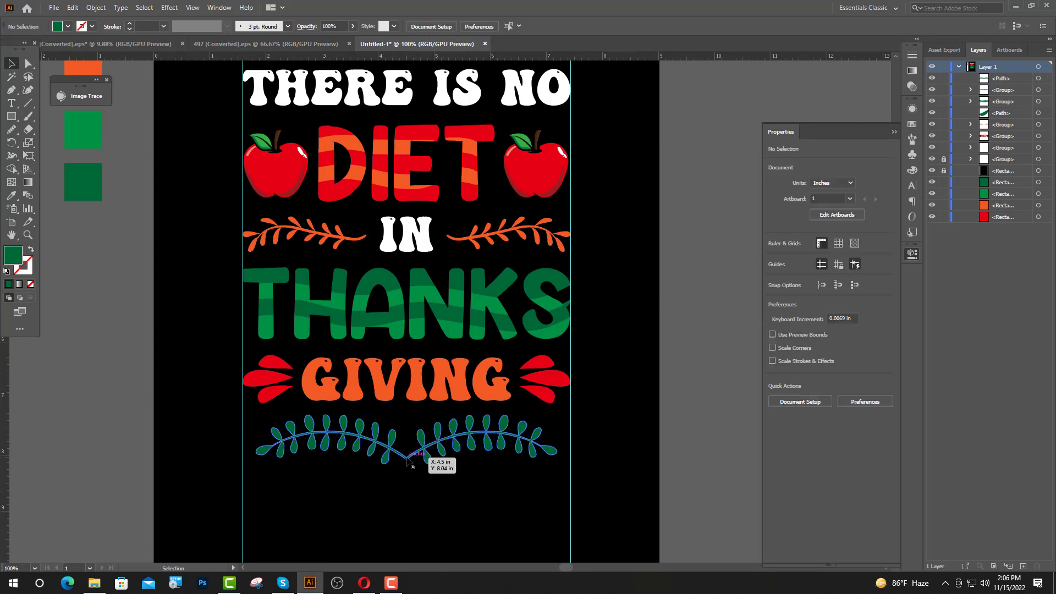
Scale the united branch ornament down proportionally to about 4.28 in wide and 0.70 in high, keeping it centred.
click(452, 435)
mouse_move(411, 414)
mouse_down()
mouse_move(434, 419)
mouse_move(440, 439)
mouse_move(434, 428)
mouse_up()
scroll(462, 547, down, 1)
Move the DIET row and everything below it up against THERE IS NO, leaving a gap of about 0.21 in.
drag(444, 499, 460, 492)
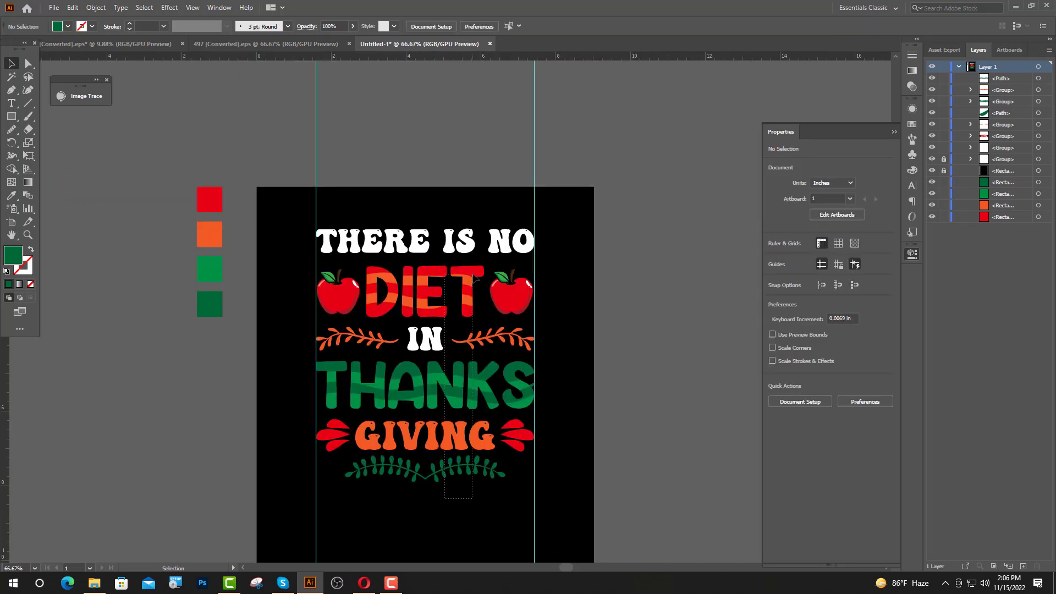
drag(473, 275, 474, 274)
scroll(555, 331, up, 1)
scroll(407, 312, up, 3)
drag(445, 334, 440, 293)
scroll(328, 314, down, 2)
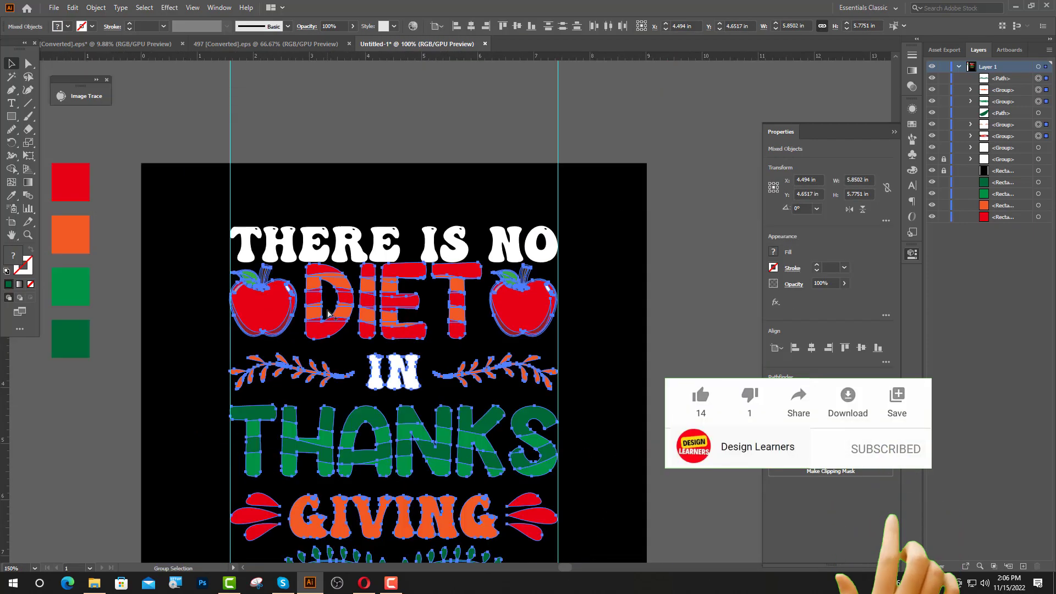
scroll(371, 269, up, 4)
key(Down)
key(Down)
key(Down)
key(Down)
key(Down)
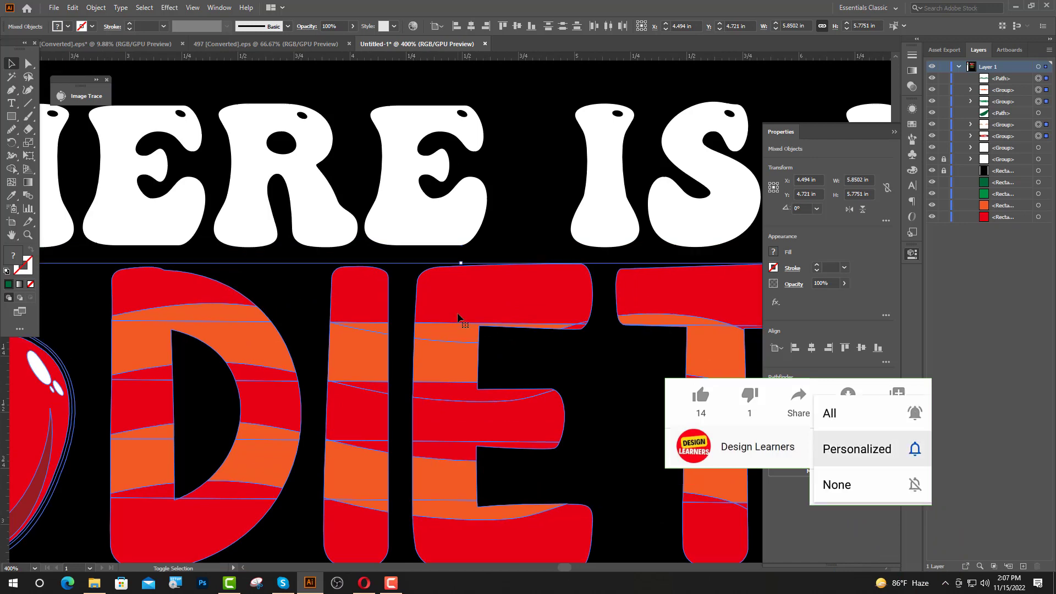
key(Down)
key(Down)
key(Down)
key(Down)
key(Down)
key(Down)
key(Down)
key(Down)
key(Down)
key(Down)
scroll(407, 324, down, 2)
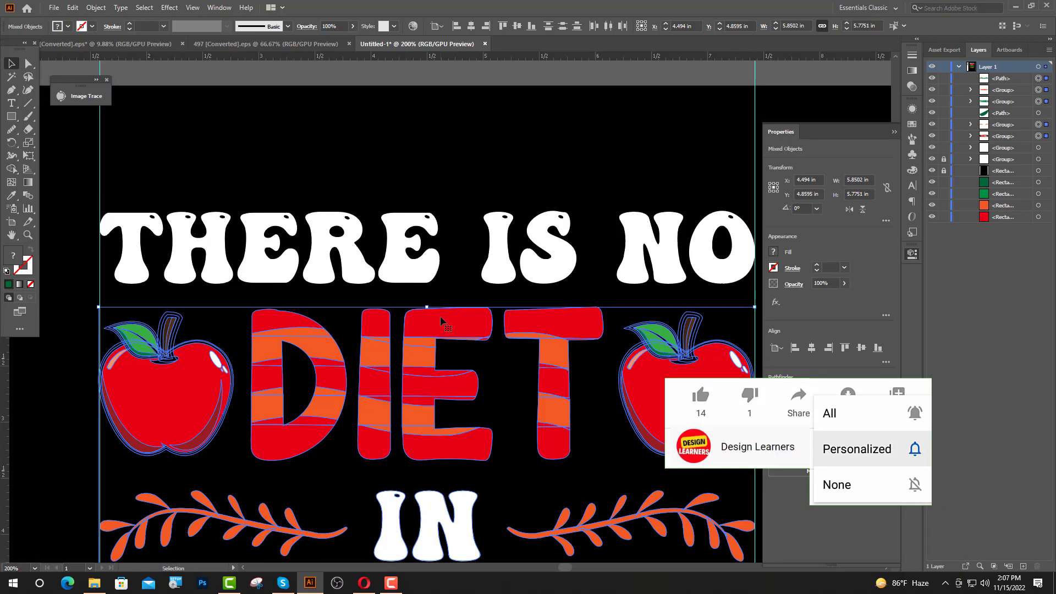
Move the IN row and everything below it up against DIET, leaving a gap of about 0.2 in.
scroll(418, 302, down, 3)
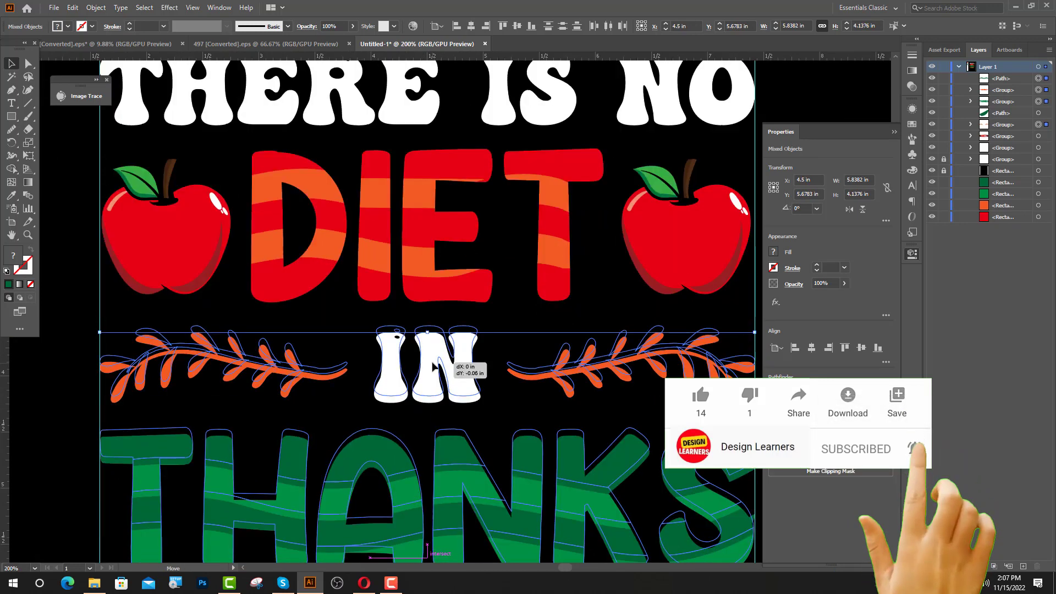
drag(440, 369, 424, 332)
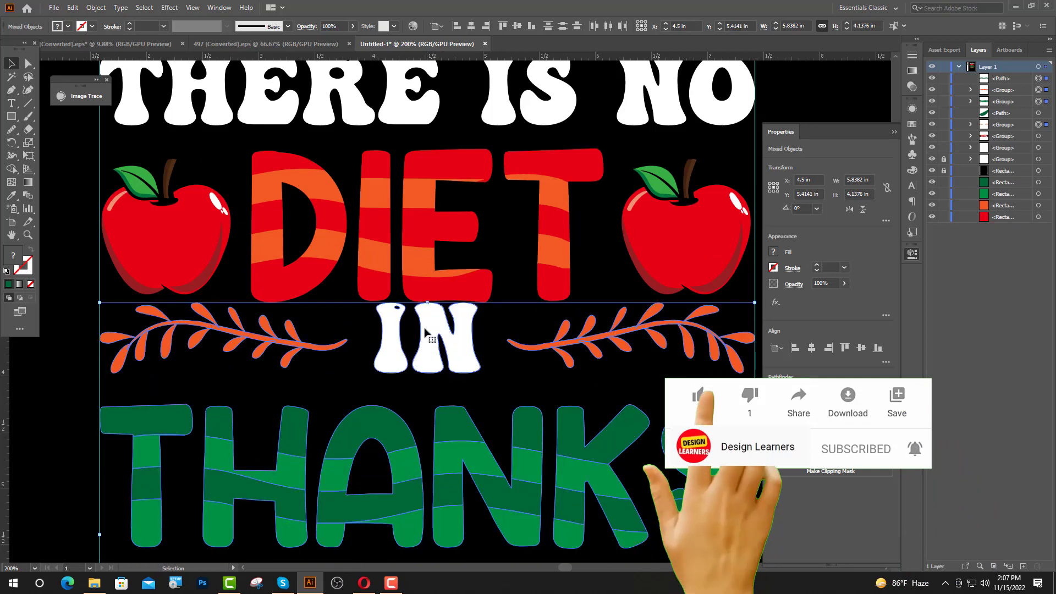
scroll(423, 332, up, 2)
key(Up)
key(shift+Down)
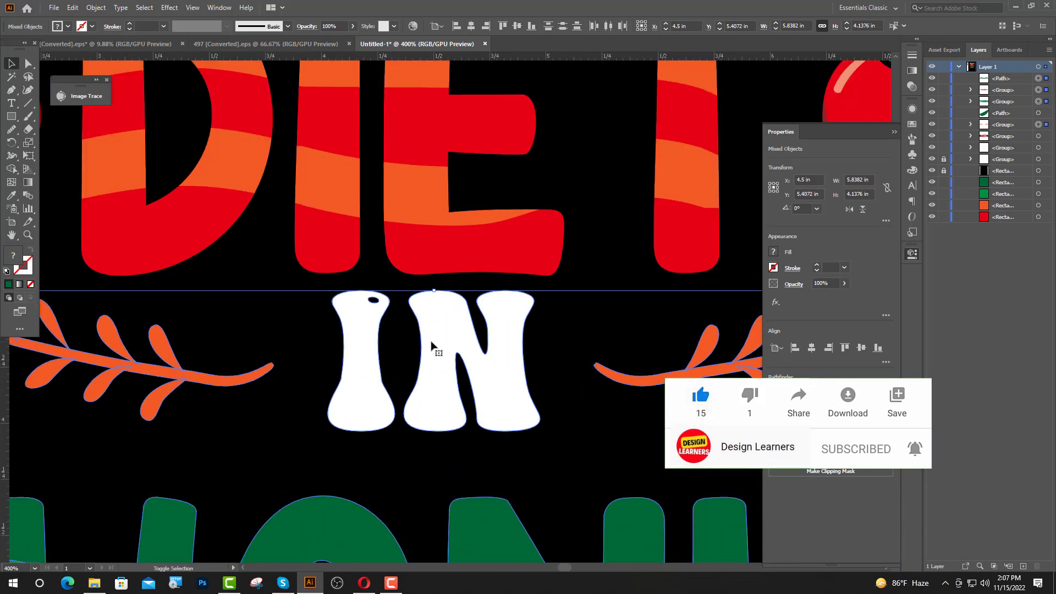
key(shift+Down)
key(shift+Down)
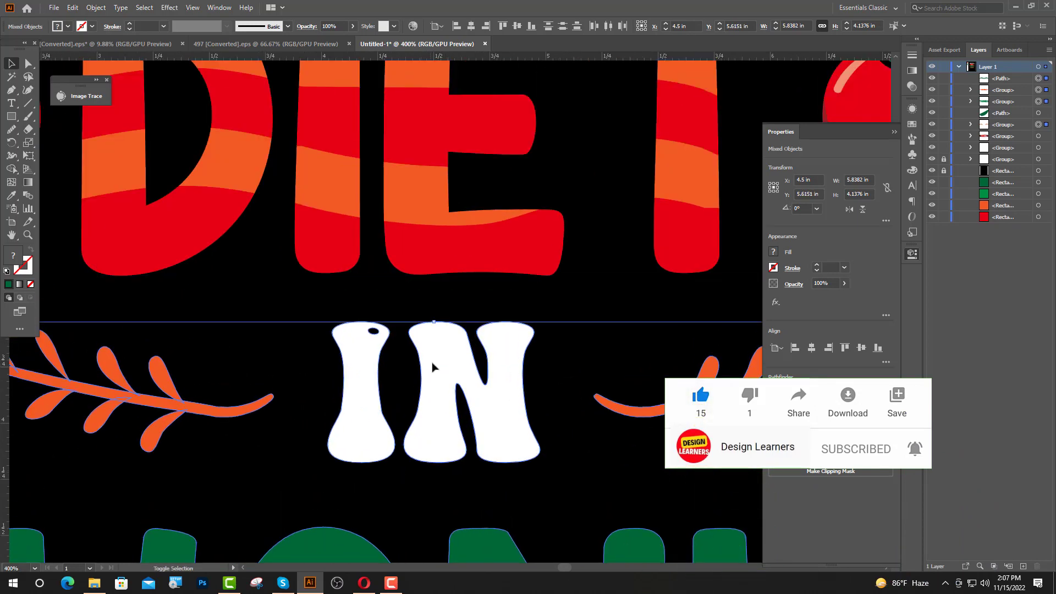
Move THANKS, GIVING and the green branches up against the IN row, leaving a gap of about 0.21 in.
shift+click(435, 400)
scroll(435, 400, down, 2)
scroll(435, 407, down, 2)
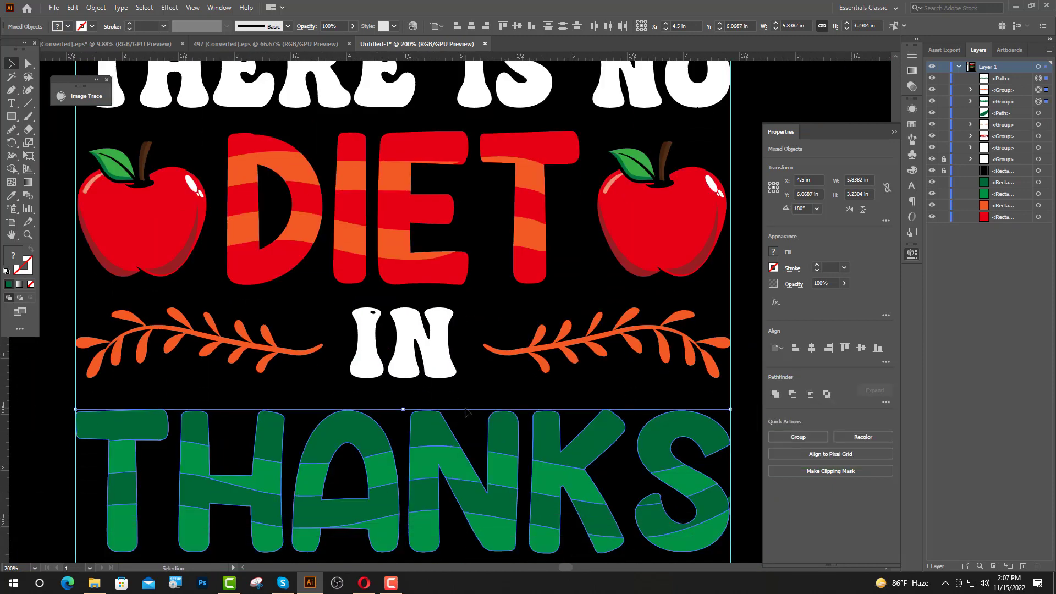
scroll(434, 427, up, 1)
scroll(434, 426, up, 1)
drag(415, 433, 414, 372)
scroll(415, 372, down, 2)
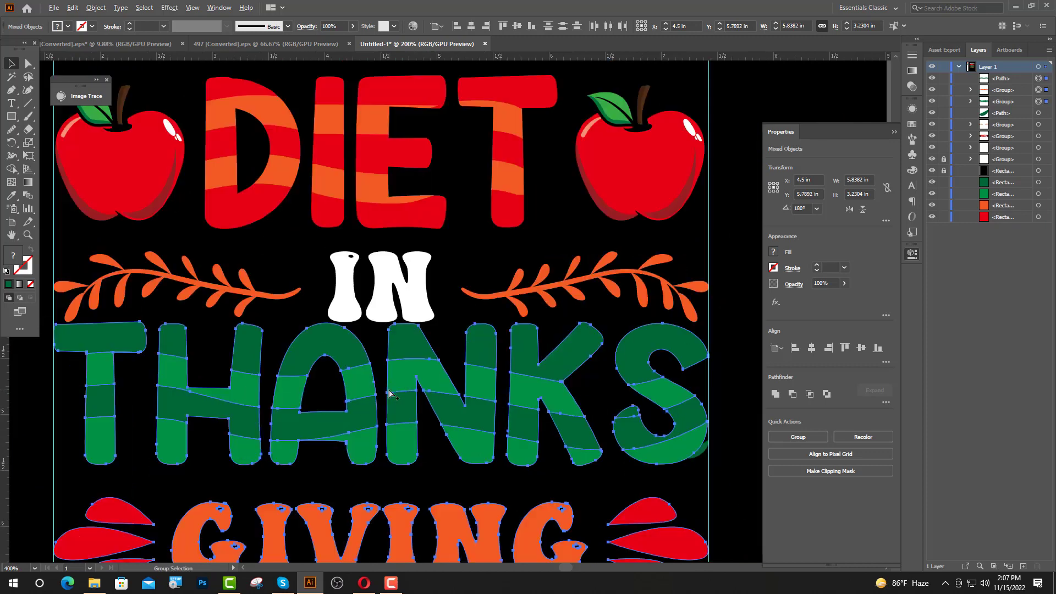
key(v)
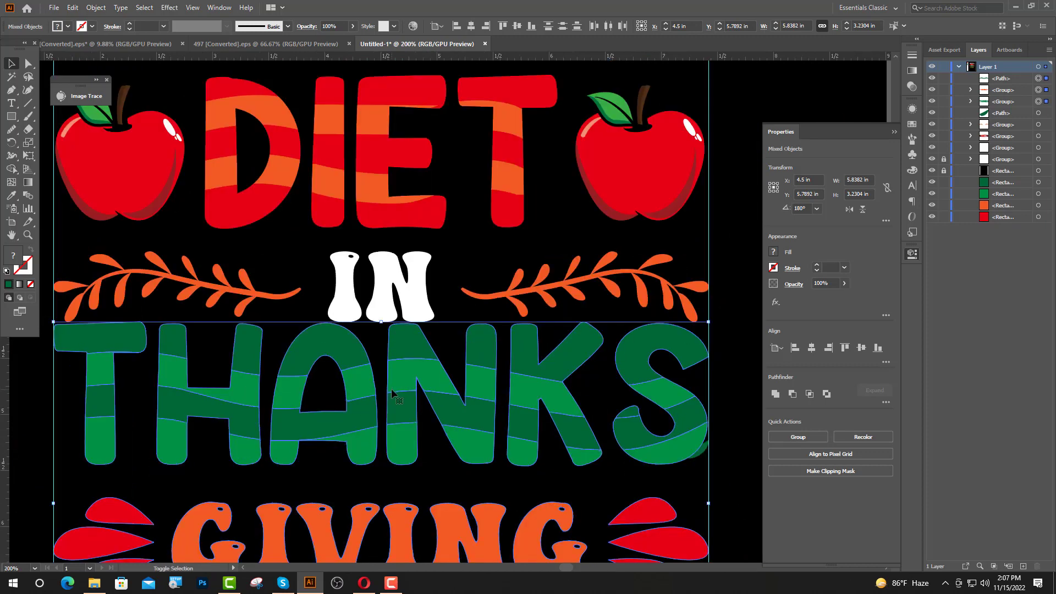
key(Down)
key(Down)
key(Down)
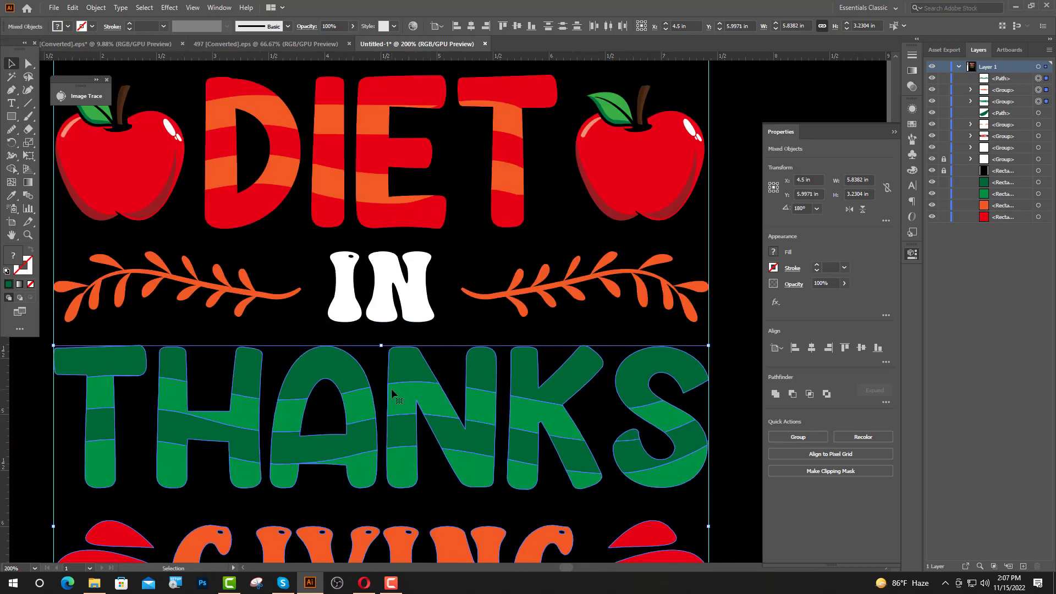
Move GIVING with its leaf ornaments and the green branches closer to THANKS, leaving a gap of about 0.21 in.
shift+click(400, 371)
scroll(439, 423, down, 5)
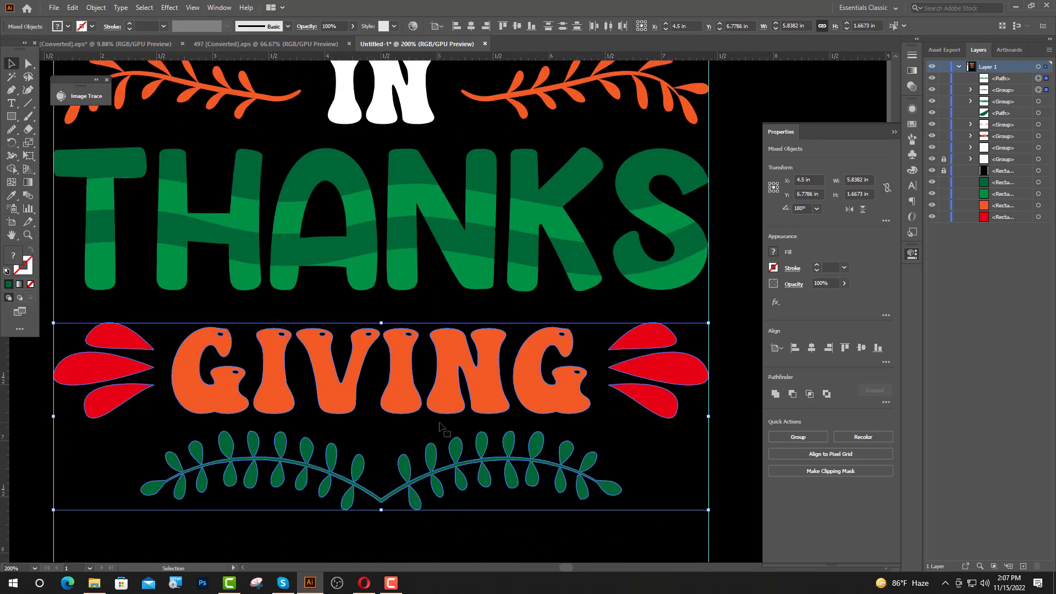
scroll(410, 400, up, 1)
drag(410, 394, 404, 343)
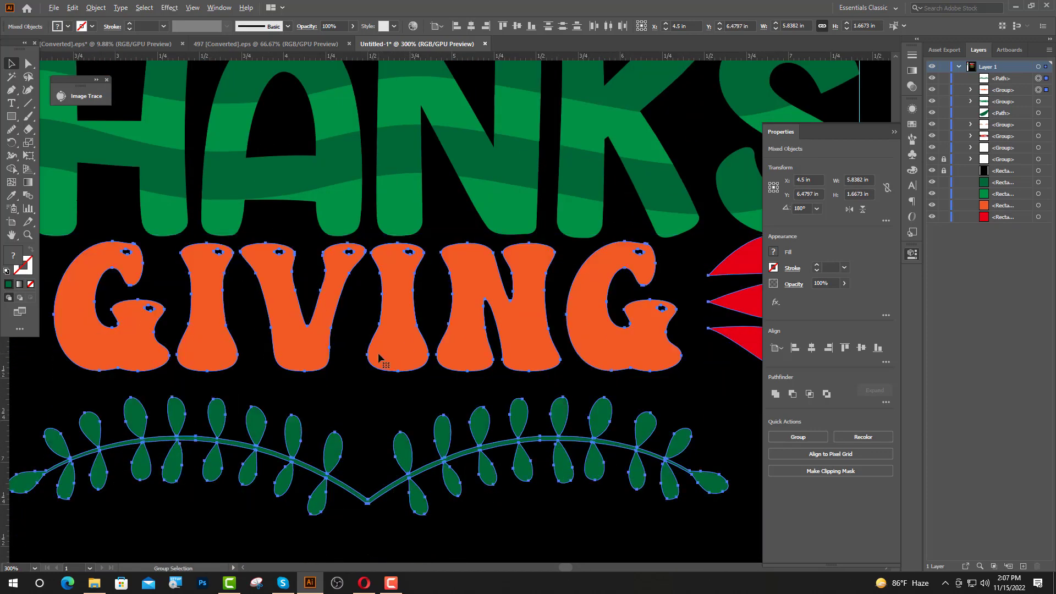
scroll(378, 352, down, 1)
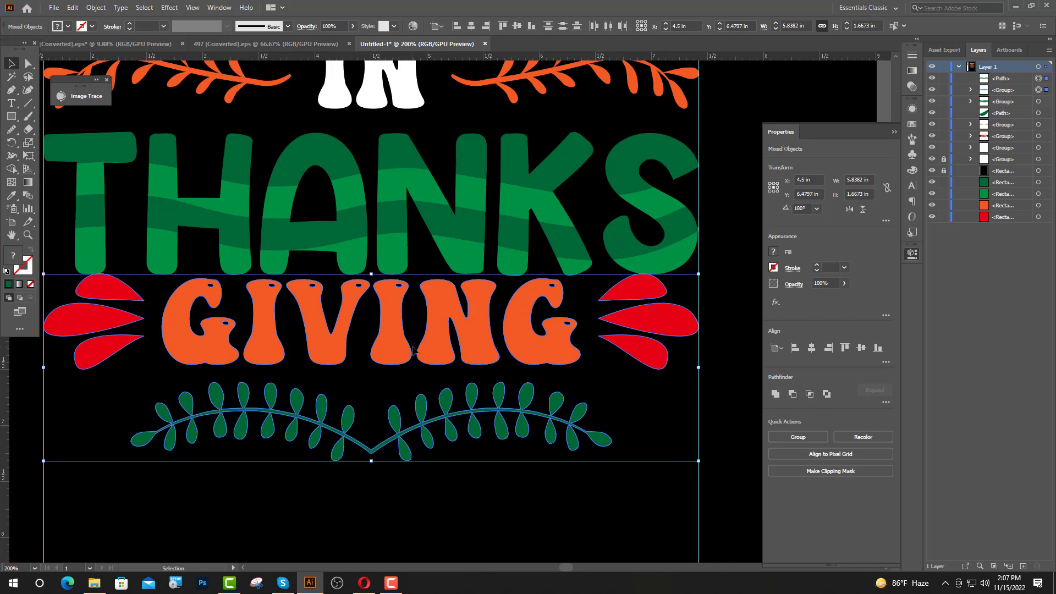
key(Down)
key(Down)
key(Down)
key(Down)
key(Down)
key(Down)
key(Down)
key(Down)
key(Down)
key(Down)
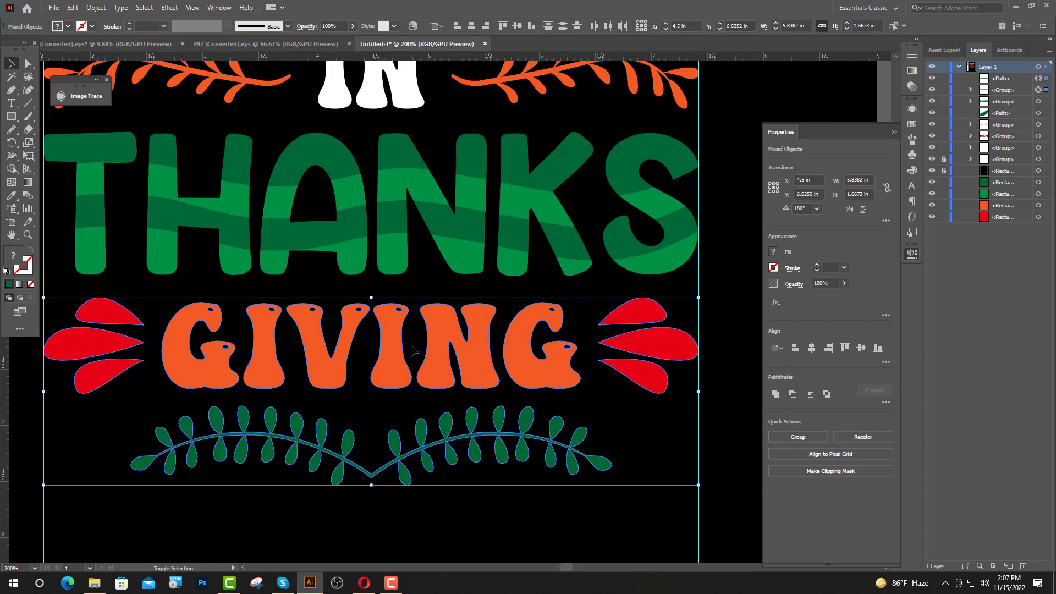
Move the green branch ornament up against GIVING, lower it by about 0.2 in to even the spacing, and deselect it.
click(408, 462)
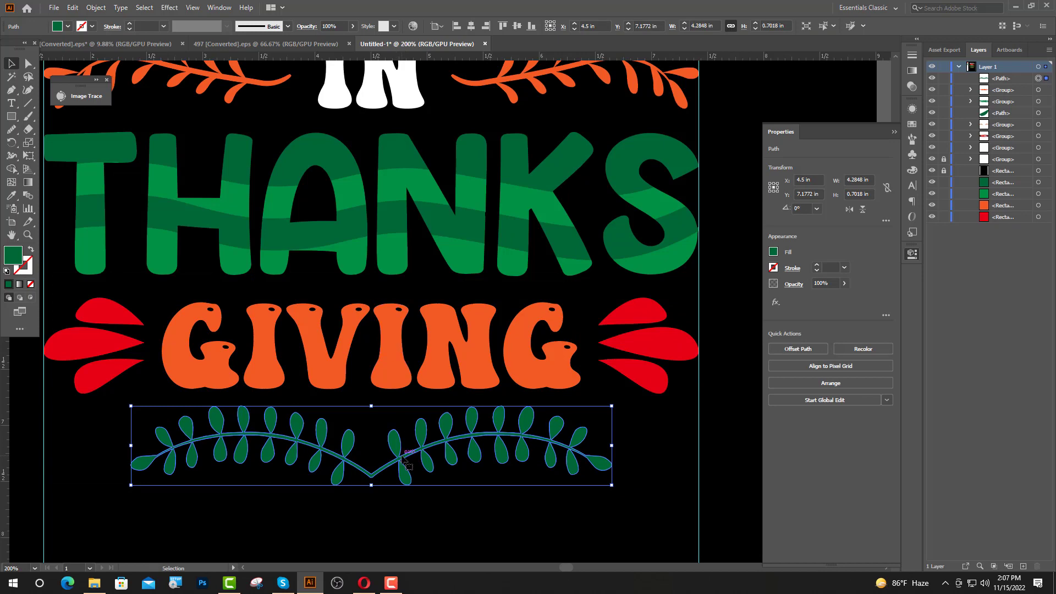
drag(407, 458, 402, 439)
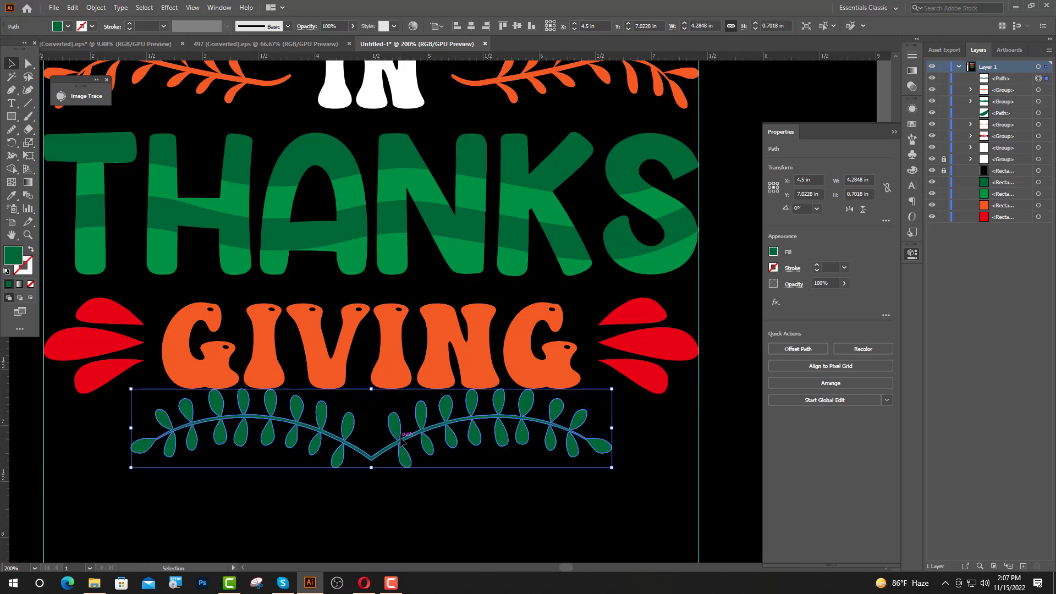
key(shift+Down)
key(shift+Down)
key(shift+Down)
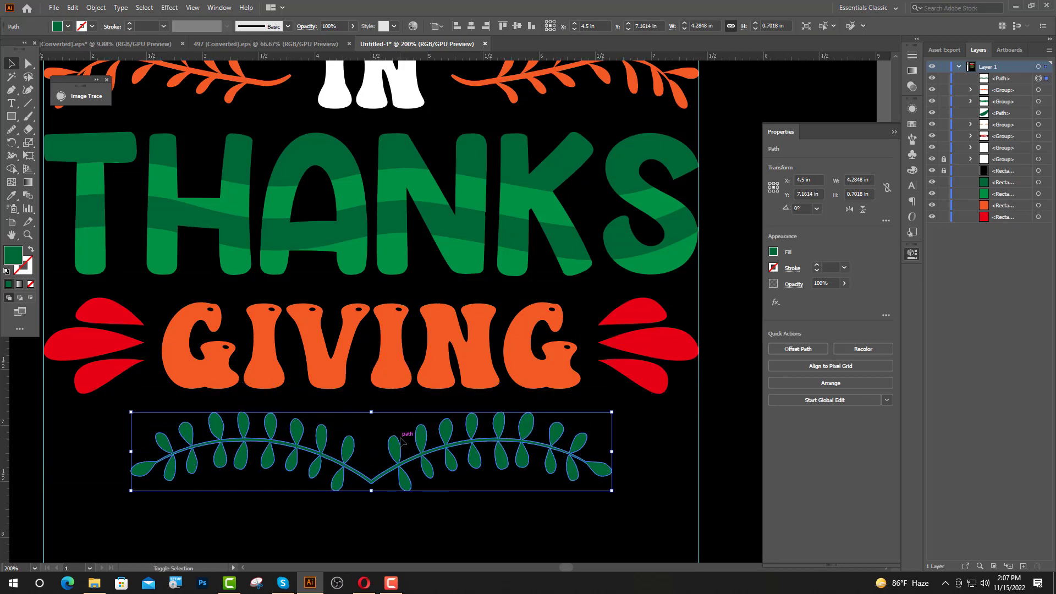
click(547, 499)
scroll(416, 442, down, 3)
scroll(416, 443, up, 1)
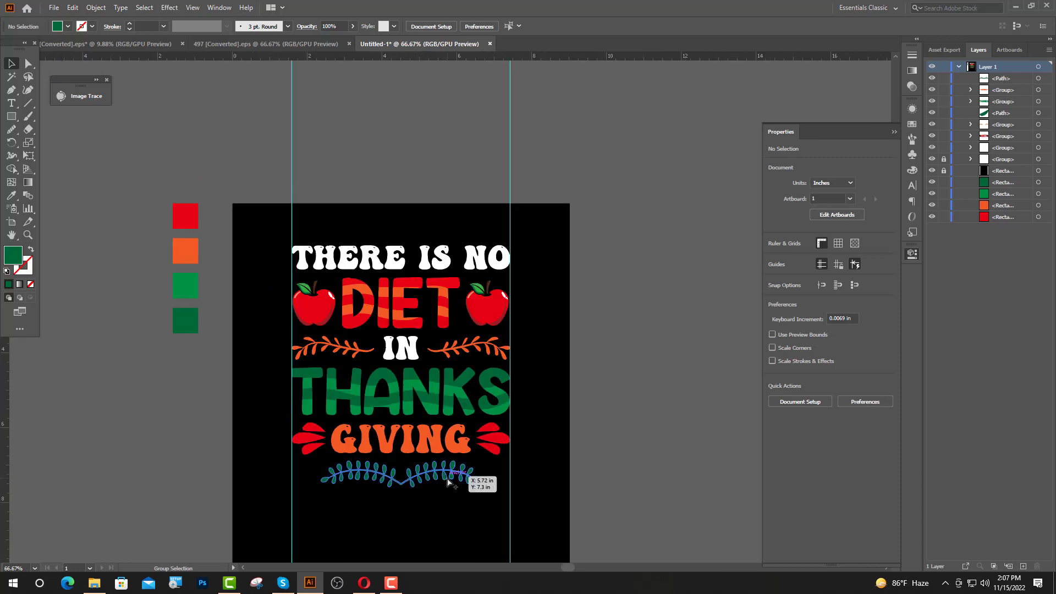
Unlock the two vertical guides at the edges of the design and delete them.
scroll(446, 480, up, 1)
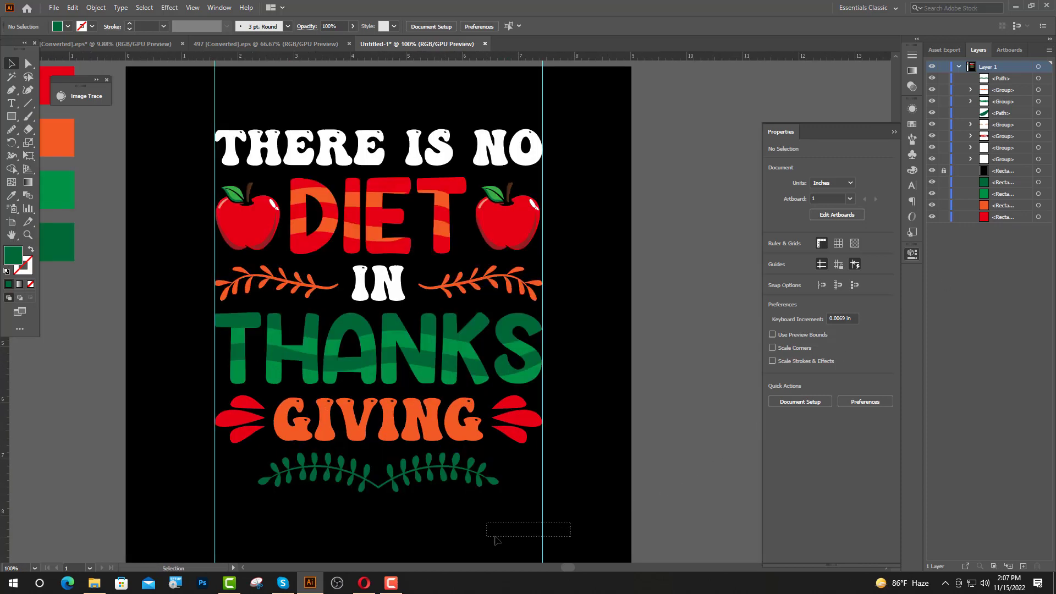
drag(495, 537, 219, 538)
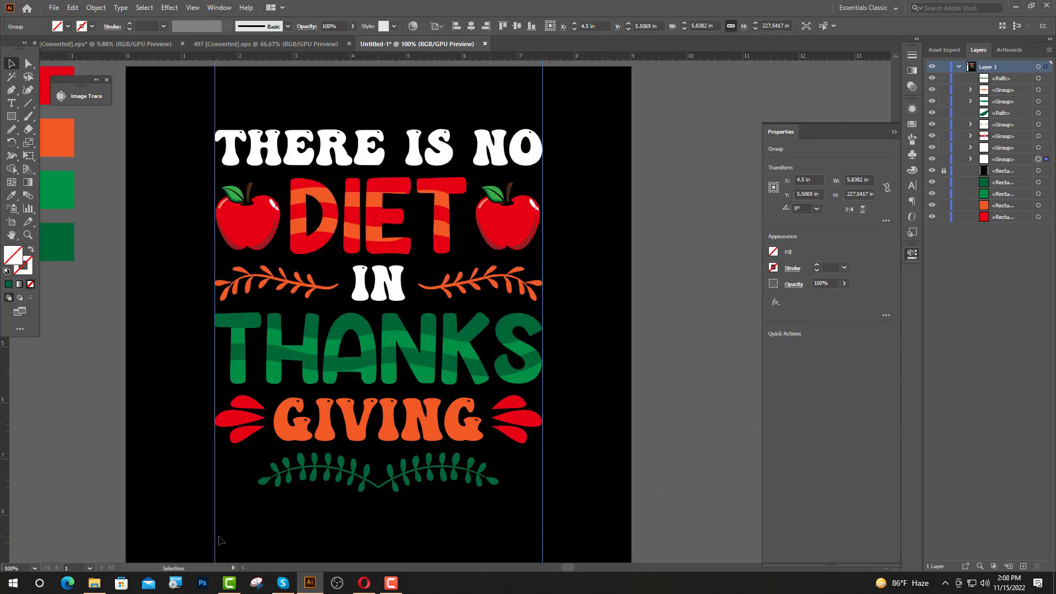
key(Delete)
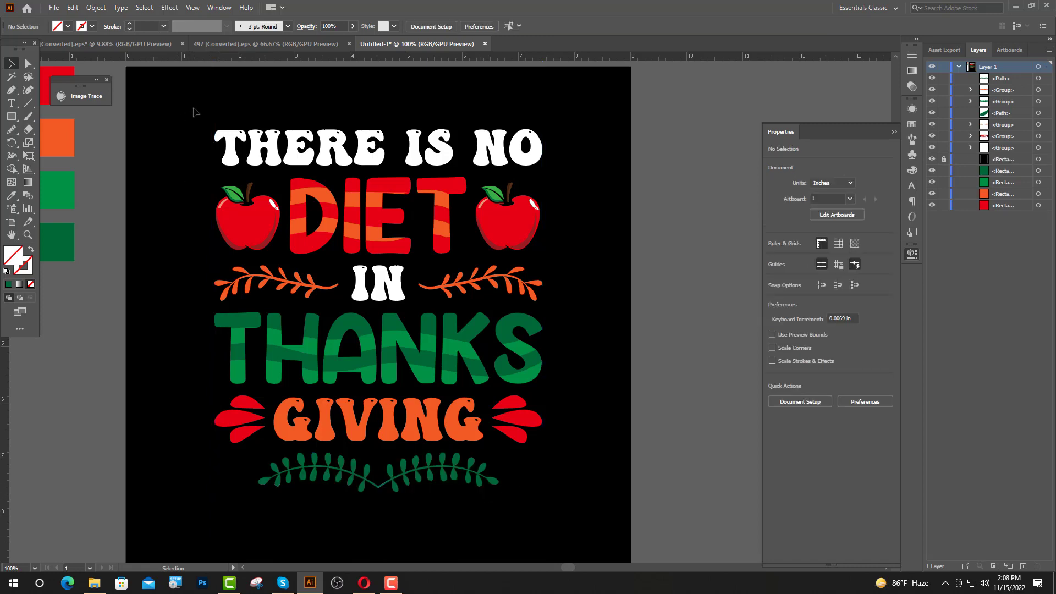
Select all the lettering and ornaments on the black background and group them into one object.
drag(193, 112, 568, 503)
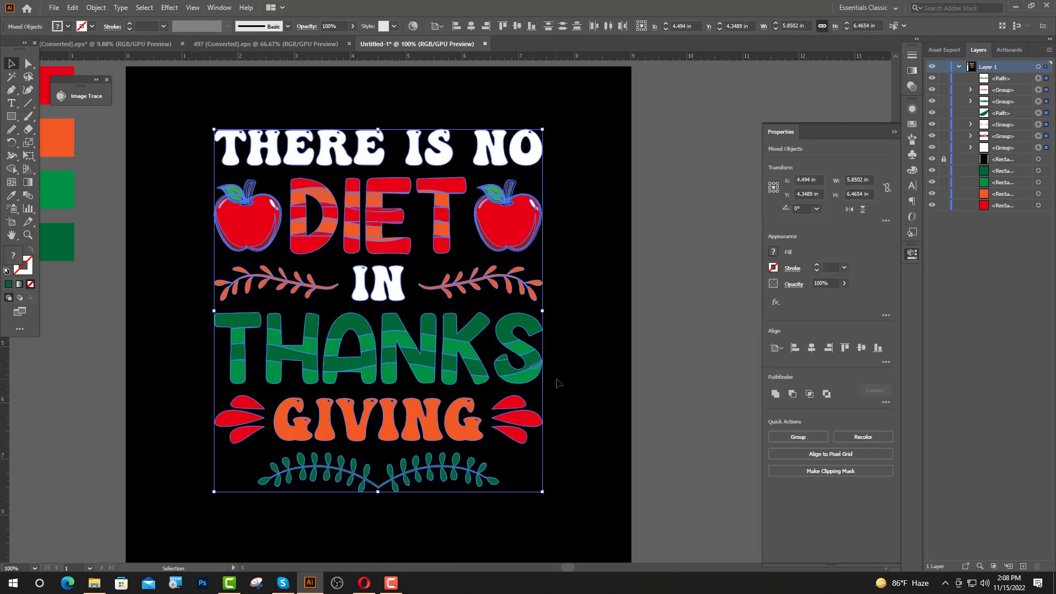
key(ctrl+minus)
scroll(462, 347, down, 3)
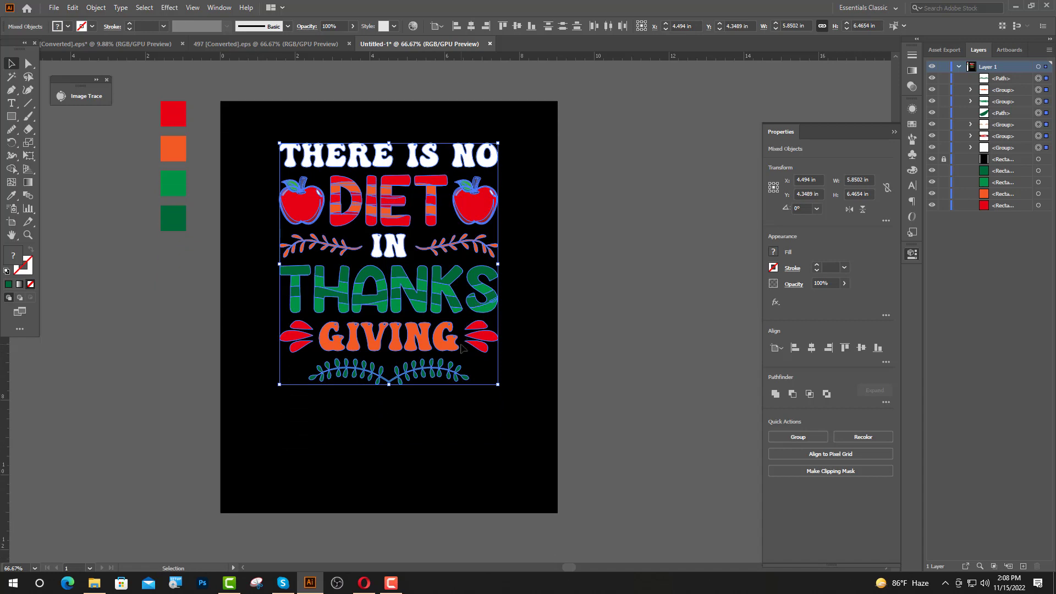
key(a)
key(ctrl+g)
key(v)
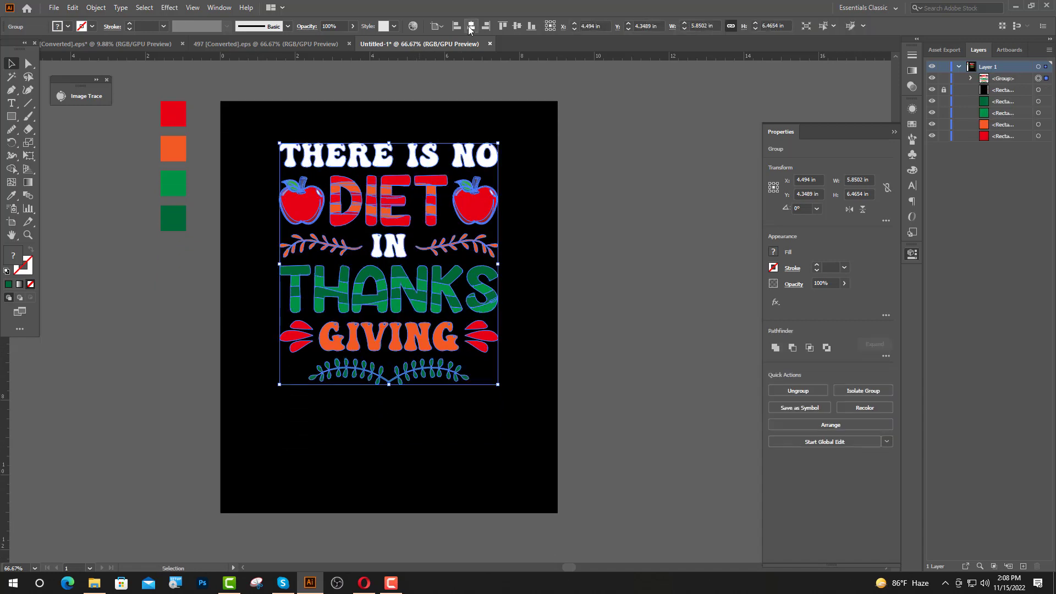
Enlarge the grouped artwork proportionally from its center to about 7.73 × 8.54 in and center it vertically on the artboard.
drag(389, 384, 390, 423)
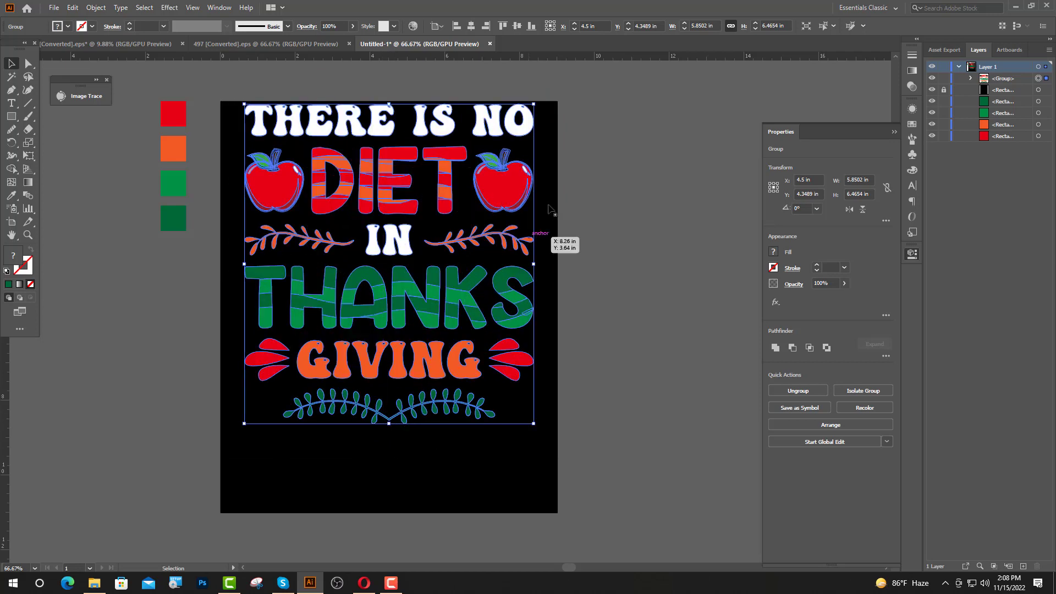
click(517, 26)
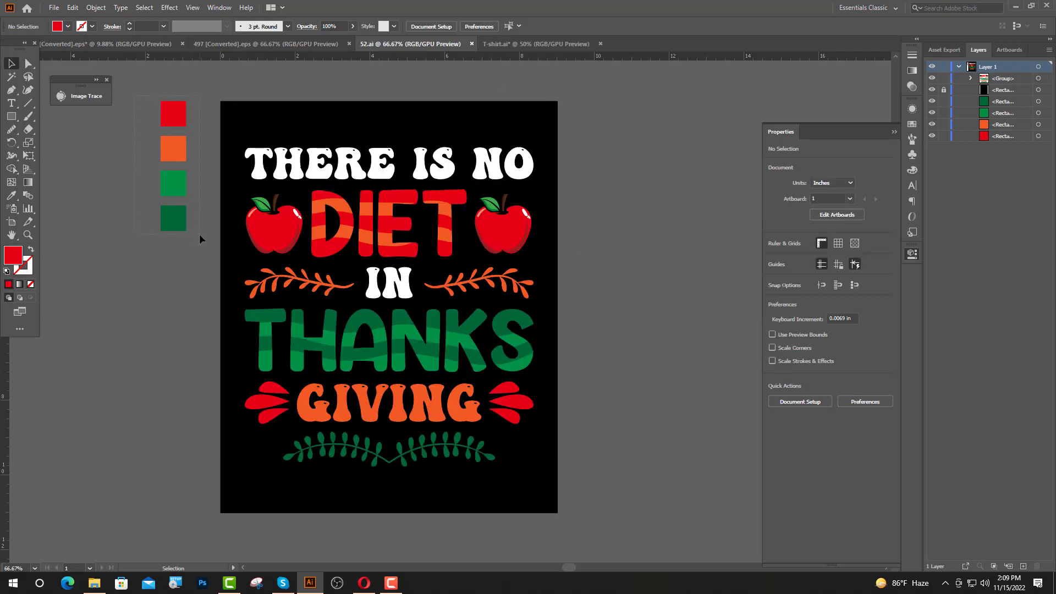
Delete the four red, orange and green color swatch squares beside the artboard.
drag(200, 235, 197, 235)
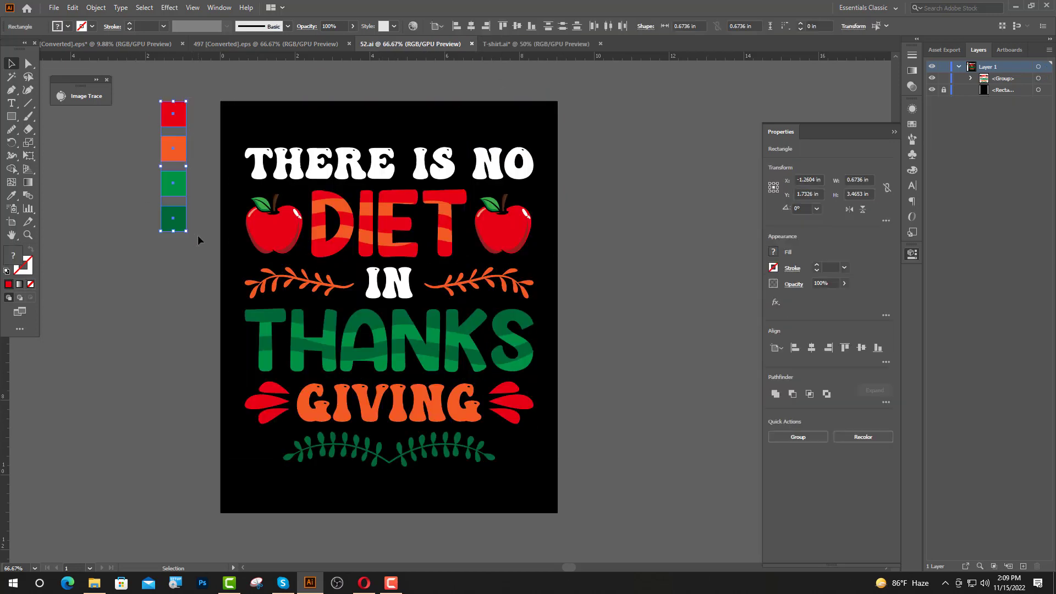
key(Delete)
Copy the grouped artwork into the T-shirt.ai mockup and shrink it there proportionally to about 5.57 × 6.15 in.
click(347, 356)
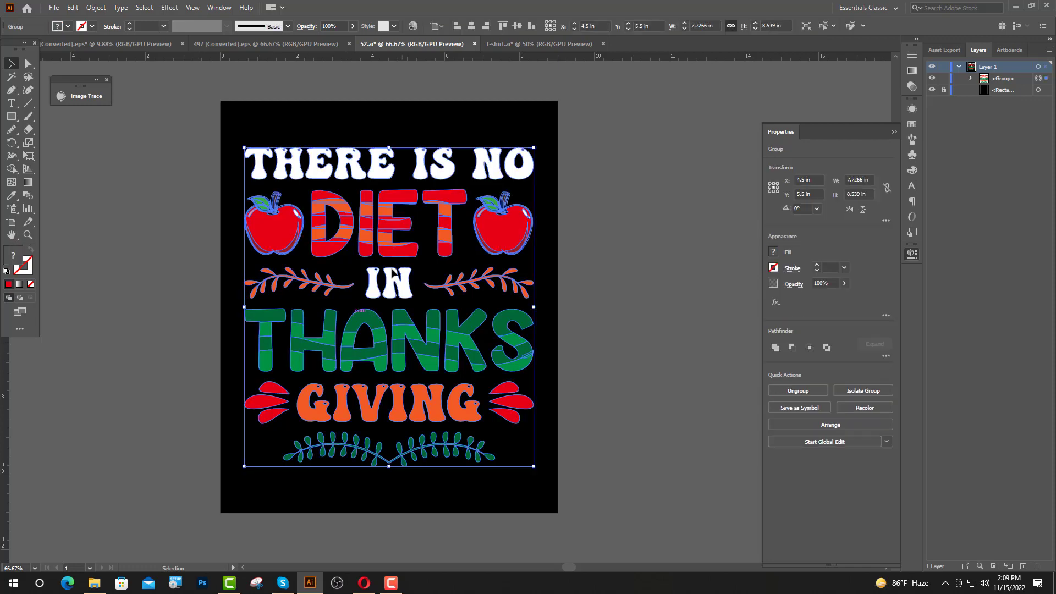
mouse_move(396, 356)
mouse_down()
mouse_move(484, 99)
mouse_move(528, 45)
mouse_move(461, 254)
mouse_move(387, 339)
mouse_up()
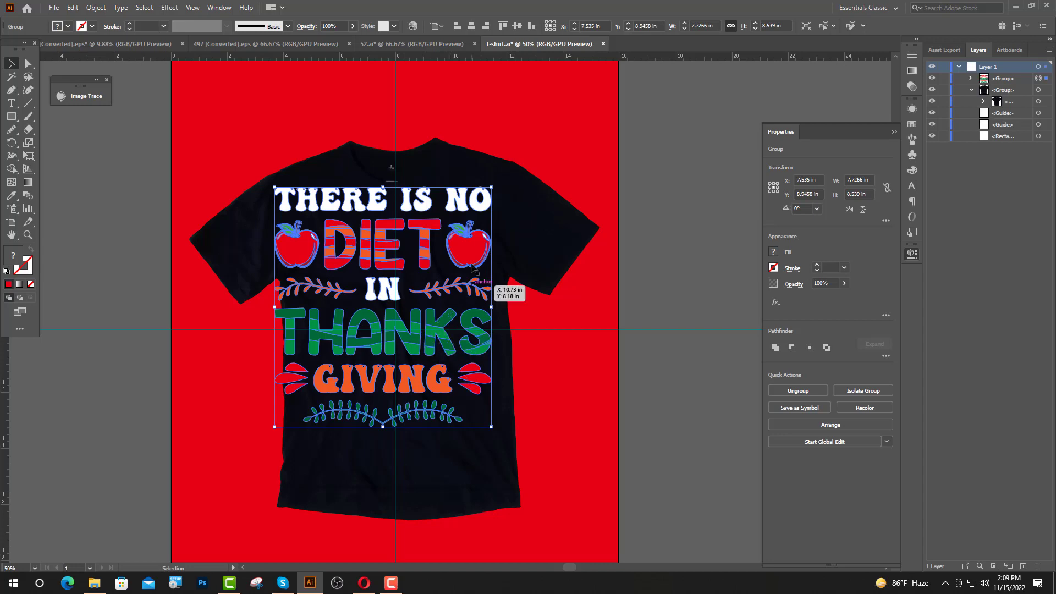
drag(384, 187, 394, 219)
Center the artwork horizontally and vertically on the mockup artboard, nudge it down by about 0.14 in, and deselect it.
click(471, 26)
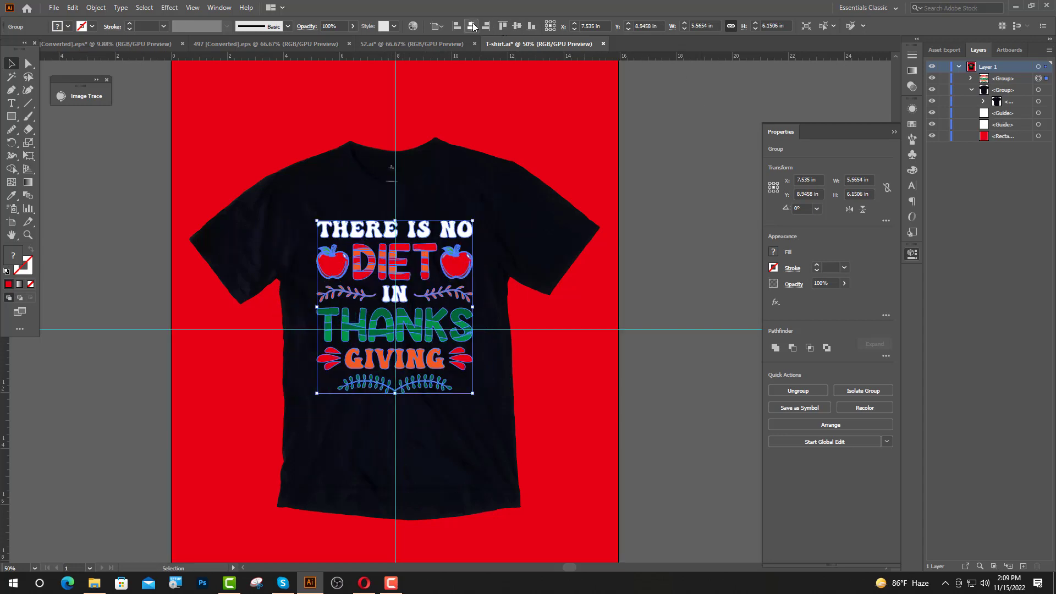
click(518, 26)
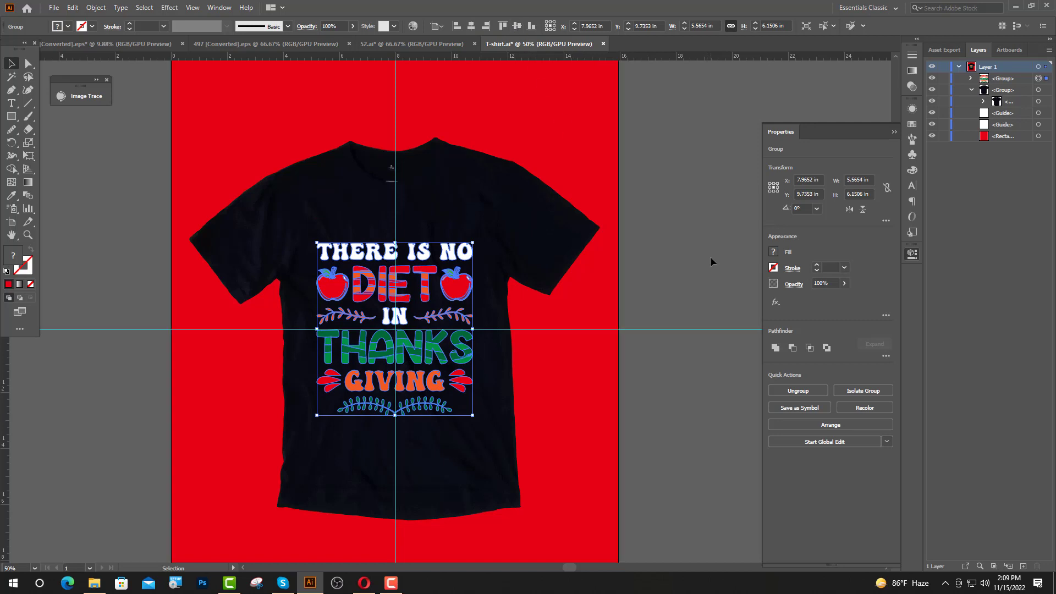
key(shift+Down)
key(shift+Down)
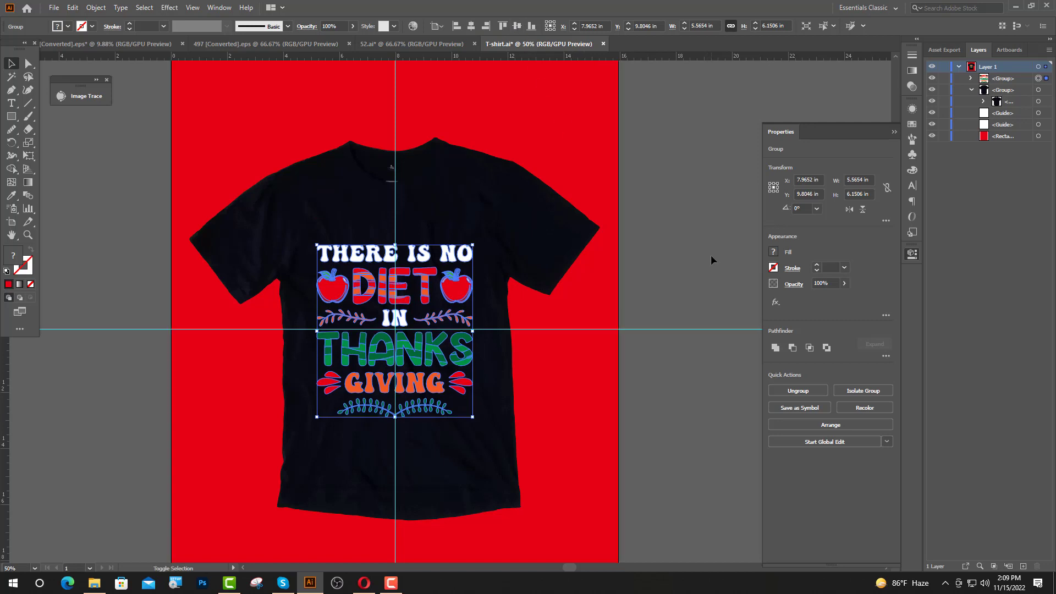
click(710, 256)
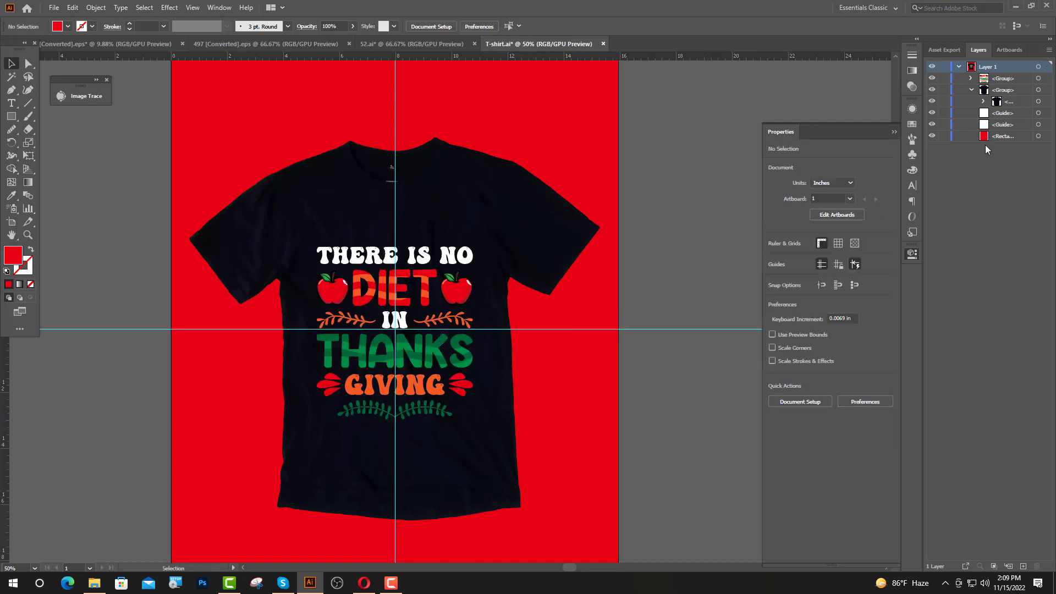
Hide the two center guides in the shirt mockup and collapse the Properties panel for an unobstructed view.
click(931, 125)
click(894, 131)
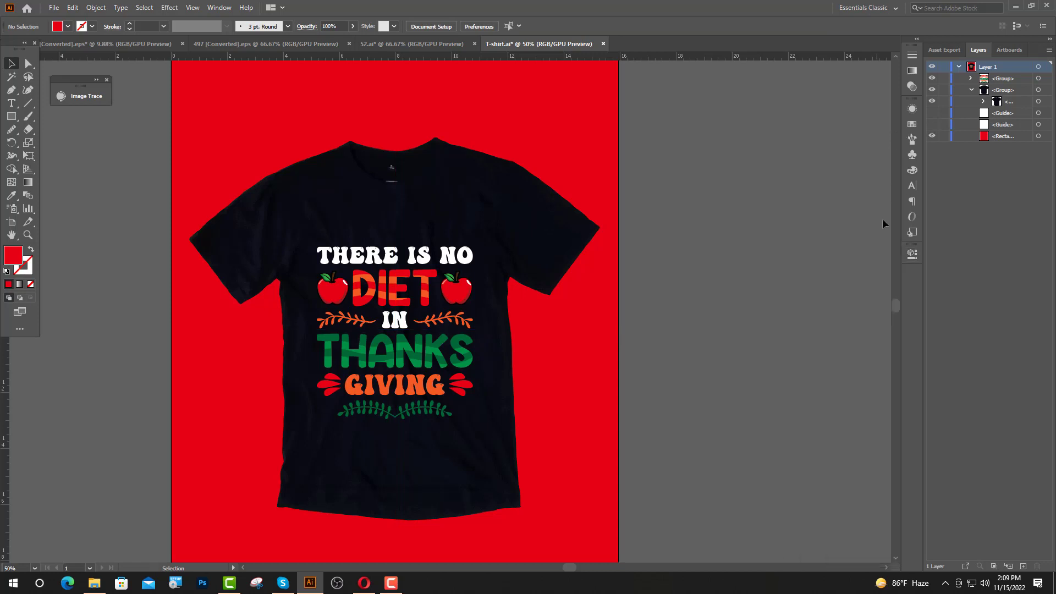
drag(574, 564, 569, 567)
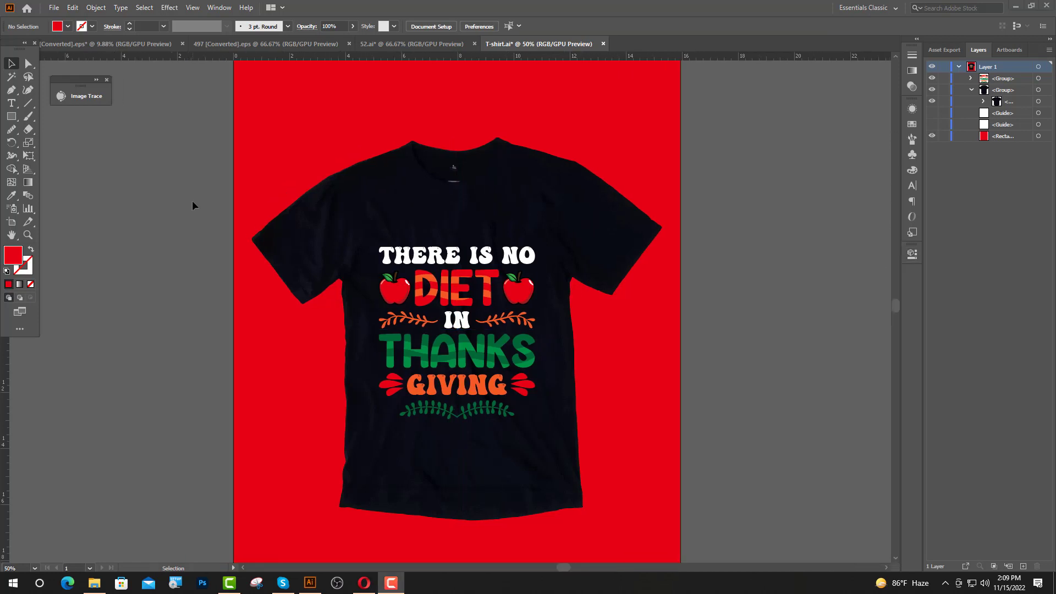